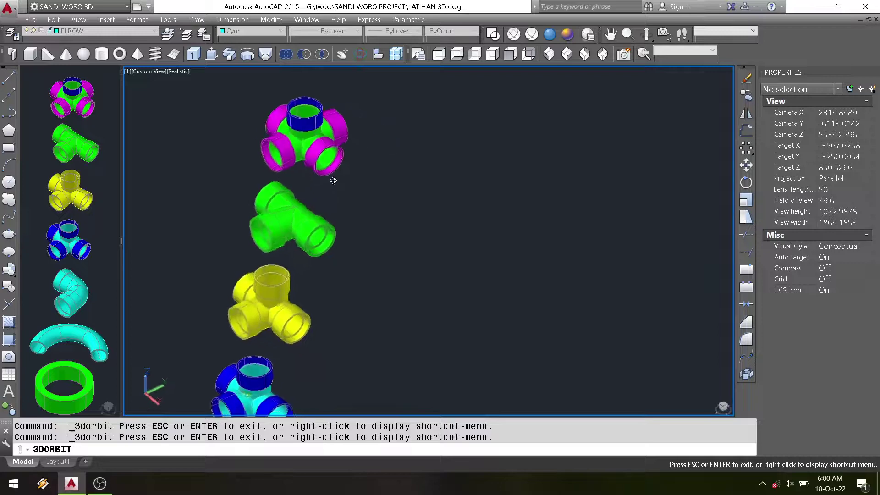
Orbit and zoom around the cross and tee fittings to a diagonal view, then exit orbit
scroll(372, 165, up, 2)
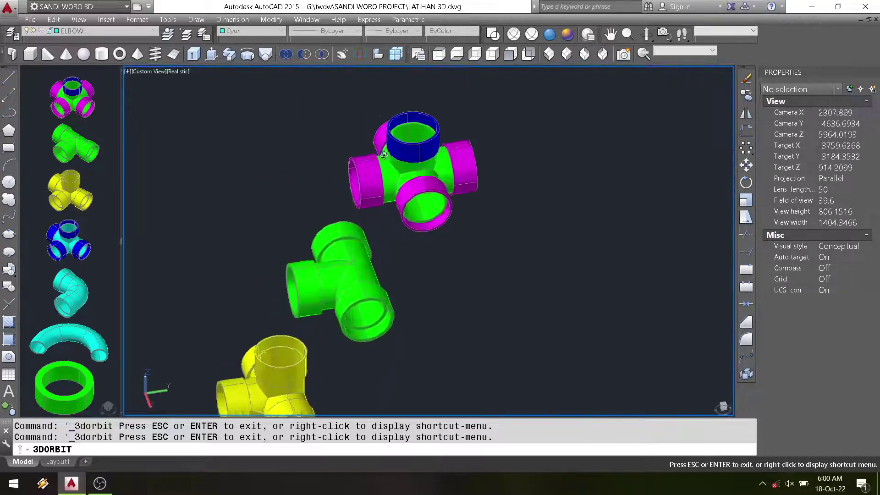
scroll(371, 165, up, 2)
mouse_move(398, 147)
mouse_down()
mouse_move(295, 173)
mouse_move(297, 182)
mouse_move(322, 204)
mouse_move(443, 204)
mouse_up()
scroll(398, 235, down, 3)
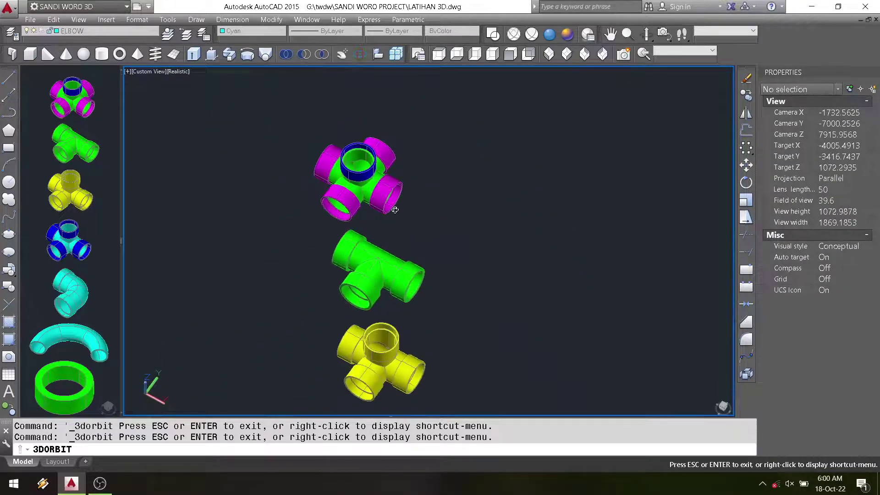
scroll(399, 235, down, 3)
scroll(398, 257, down, 1)
mouse_move(397, 313)
mouse_down()
mouse_move(413, 293)
mouse_move(438, 288)
mouse_up()
scroll(436, 288, up, 1)
scroll(422, 290, up, 1)
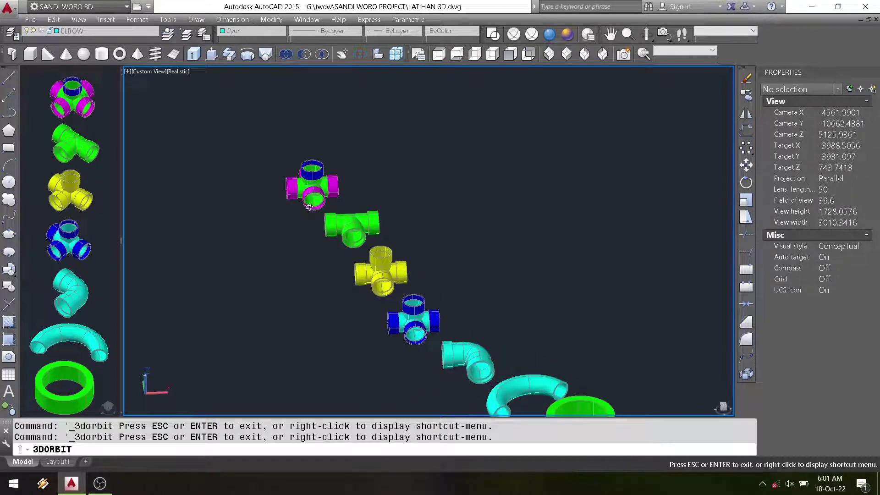
drag(310, 207, 310, 208)
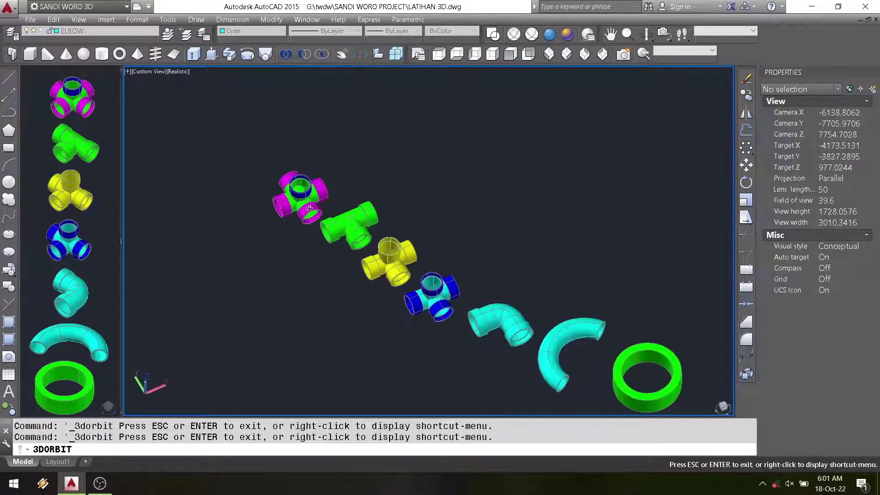
scroll(309, 209, up, 2)
scroll(356, 254, up, 1)
drag(355, 254, 430, 274)
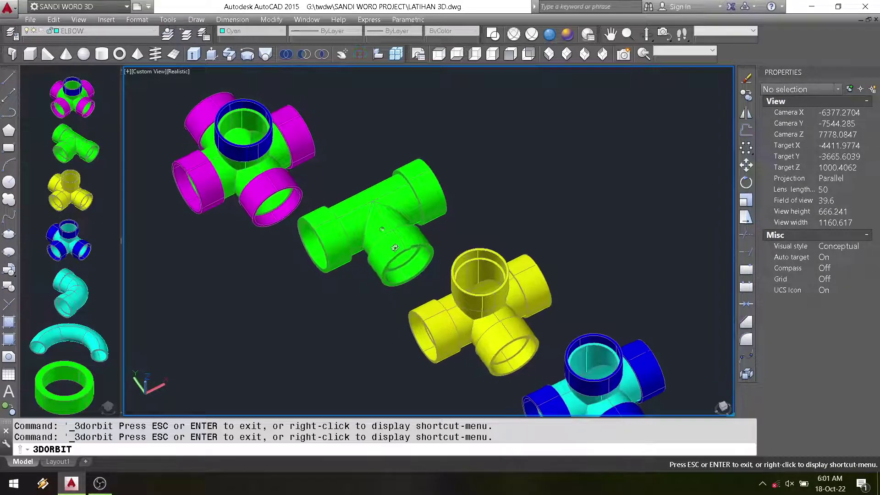
scroll(431, 274, up, 2)
scroll(489, 297, up, 2)
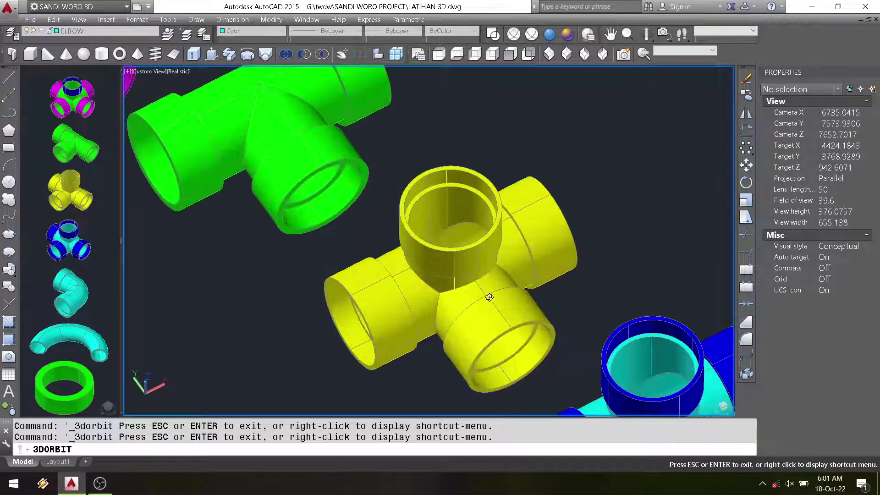
scroll(388, 222, down, 2)
scroll(427, 218, down, 1)
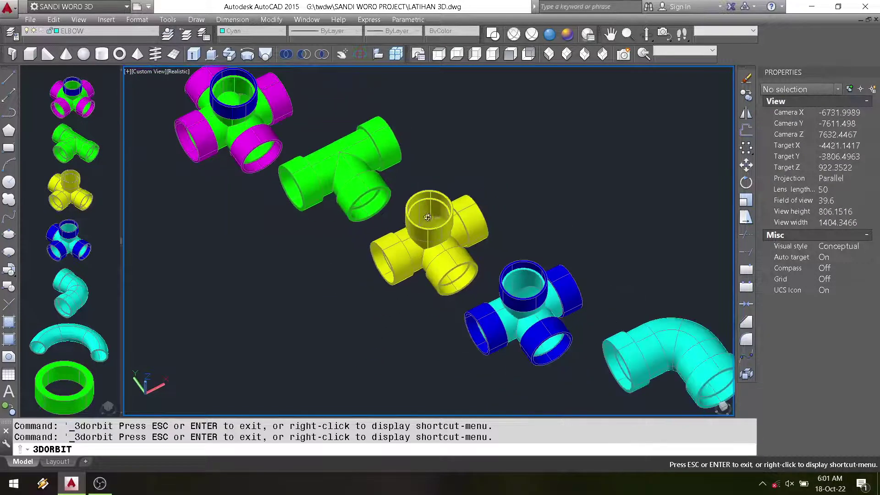
scroll(439, 215, down, 2)
scroll(459, 260, down, 1)
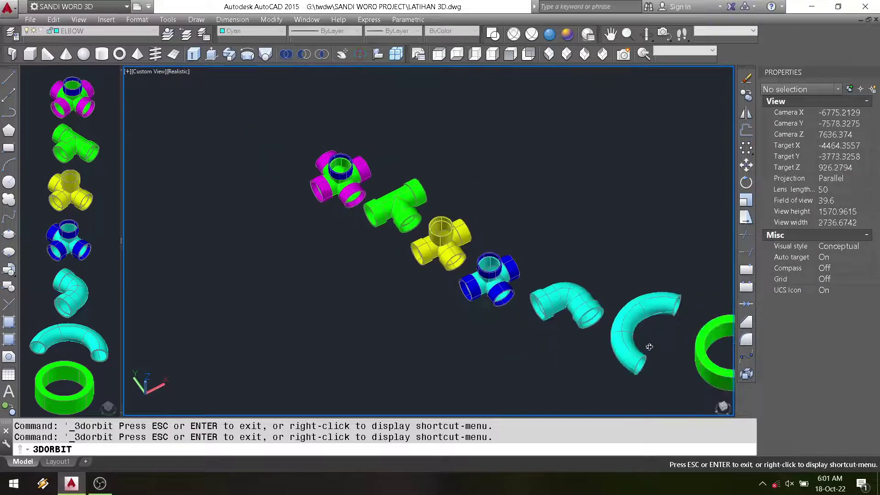
scroll(660, 348, up, 2)
scroll(546, 320, down, 1)
scroll(262, 126, up, 4)
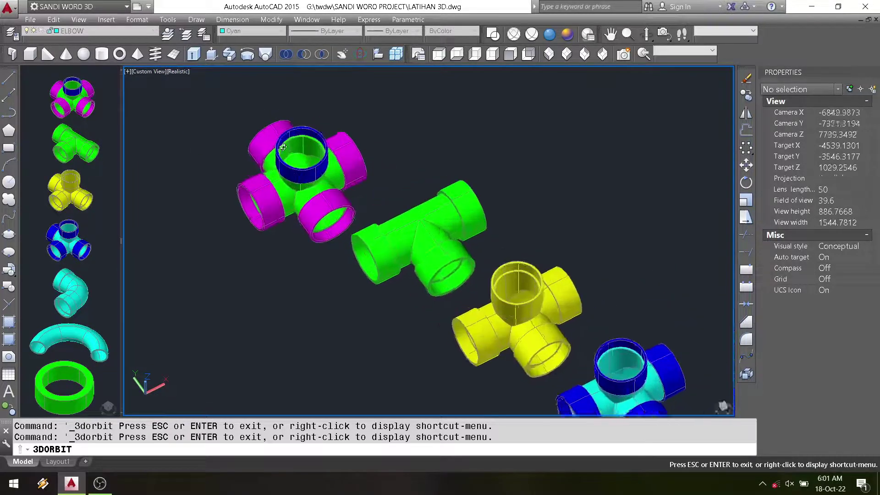
scroll(287, 150, up, 1)
mouse_move(324, 183)
mouse_down()
mouse_move(333, 251)
mouse_move(341, 206)
mouse_move(552, 251)
mouse_move(406, 238)
mouse_move(466, 177)
mouse_up()
scroll(341, 206, up, 2)
scroll(551, 251, down, 3)
scroll(551, 251, down, 2)
scroll(466, 177, up, 2)
right_click(471, 170)
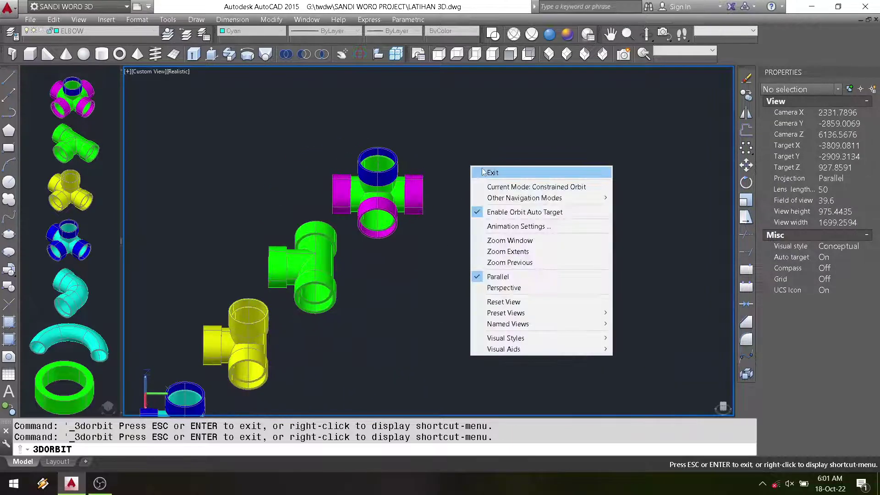
click(479, 172)
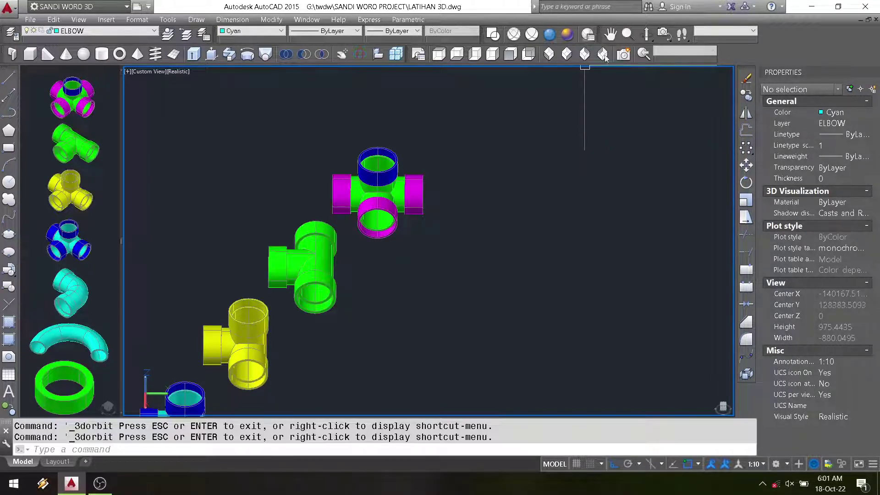
Orbit again to a closer angled view of the fitting row and exit orbit
scroll(401, 220, down, 5)
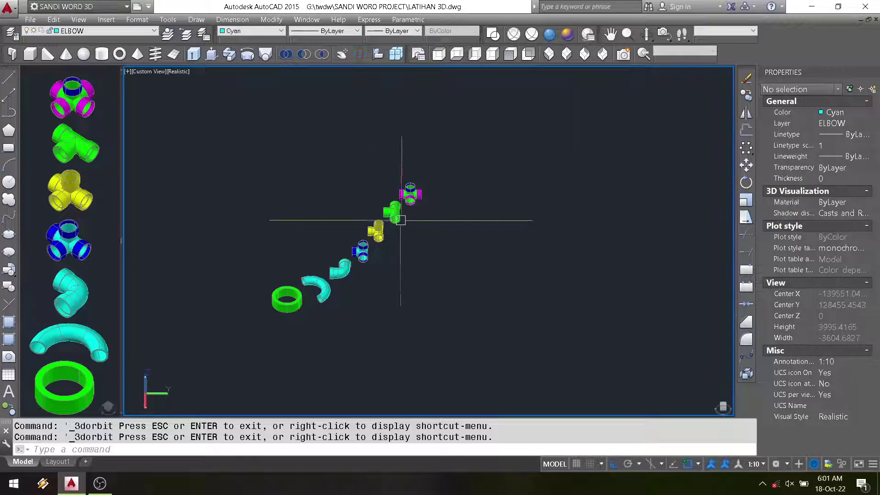
mouse_move(265, 334)
shift+middle_down()
mouse_move(155, 389)
mouse_move(162, 395)
mouse_move(212, 321)
shift+middle_up()
scroll(504, 206, up, 3)
scroll(501, 206, up, 2)
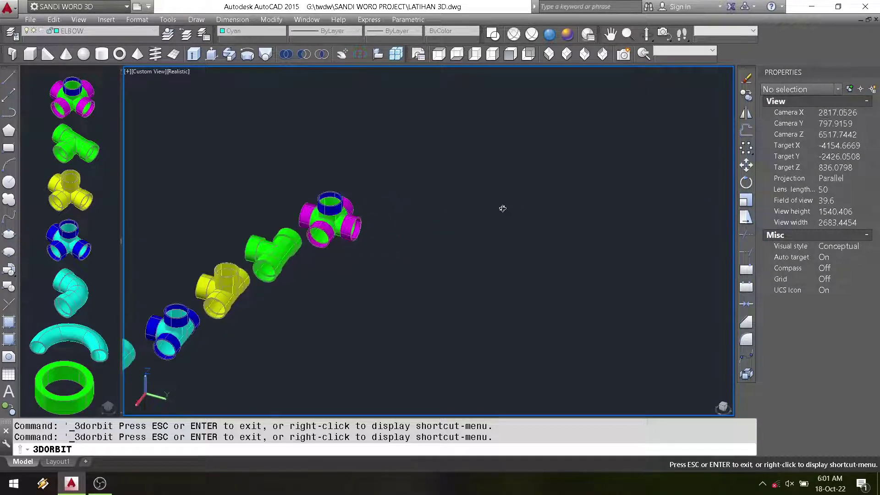
scroll(346, 246, up, 1)
shift+middle_drag(346, 247, 403, 185)
scroll(362, 234, up, 5)
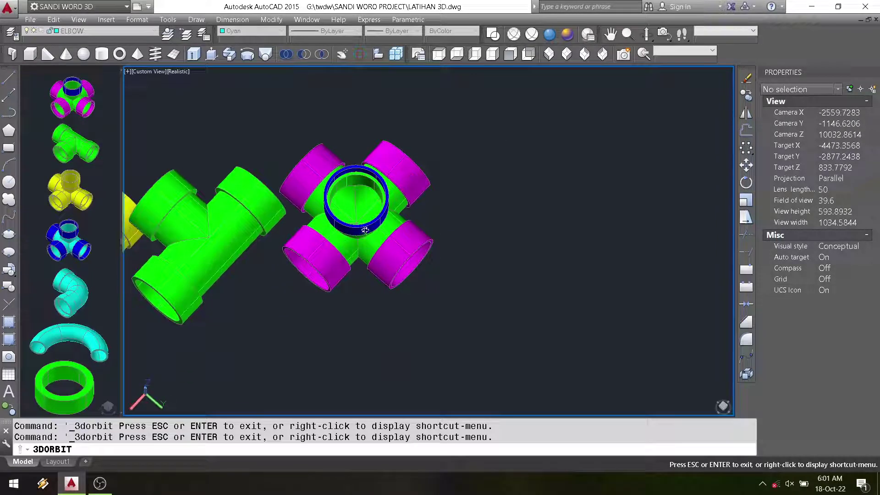
shift+middle_drag(365, 230, 362, 138)
scroll(377, 189, down, 2)
right_click(446, 190)
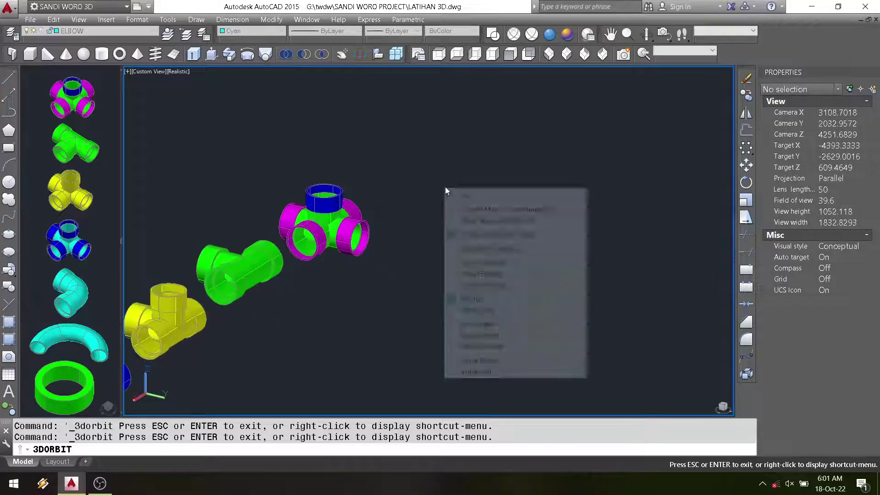
click(460, 195)
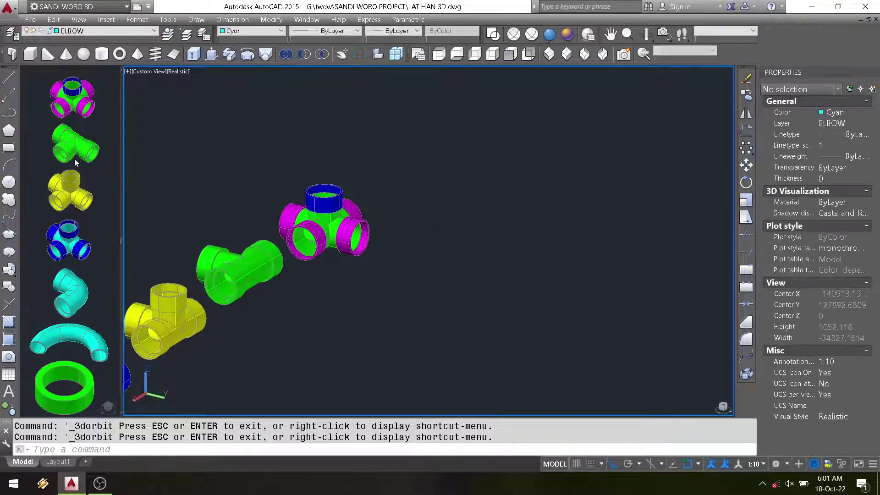
Draw a radius-50 circle in the empty space beside the fittings
click(9, 182)
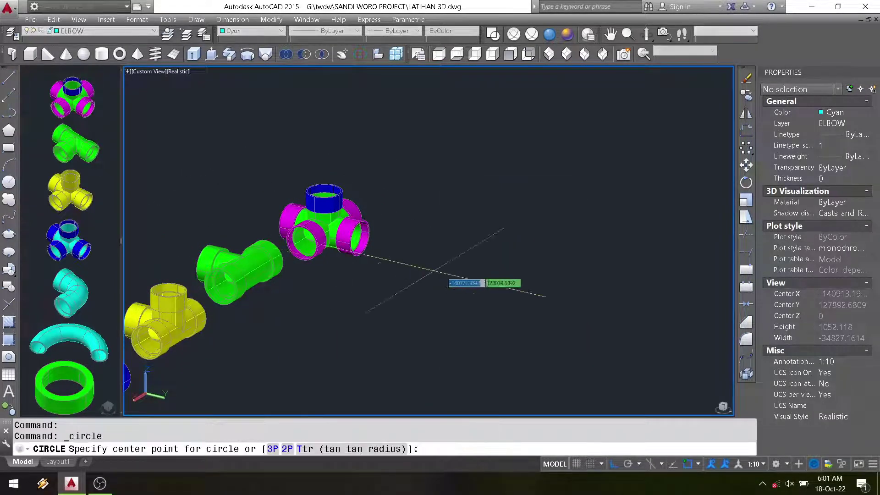
scroll(456, 266, up, 3)
click(472, 261)
text(50)
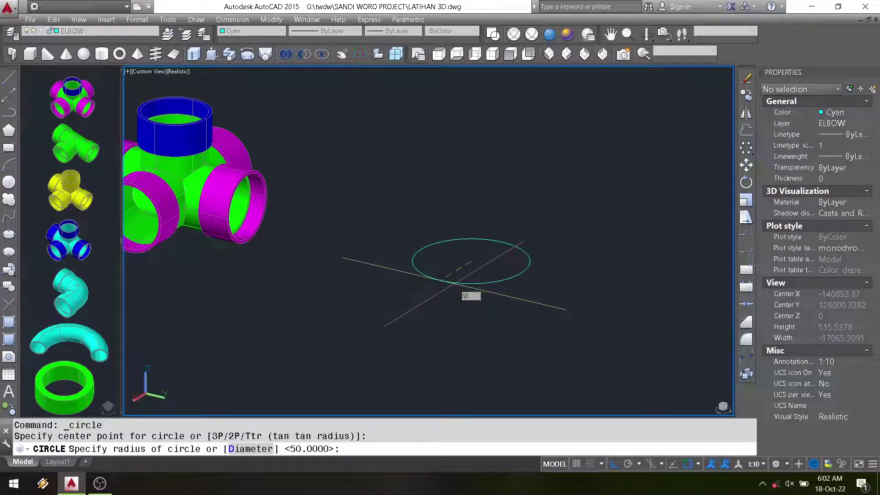
key(Return)
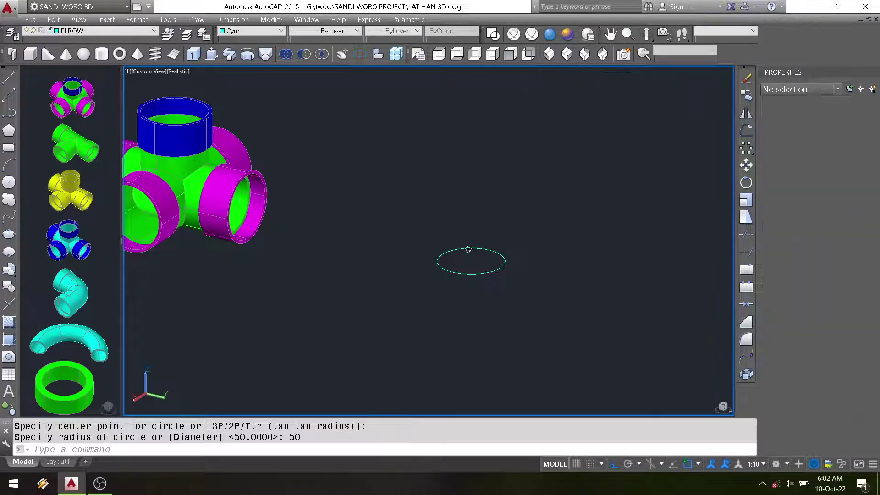
shift+middle_drag(468, 255, 441, 142)
scroll(441, 142, up, 3)
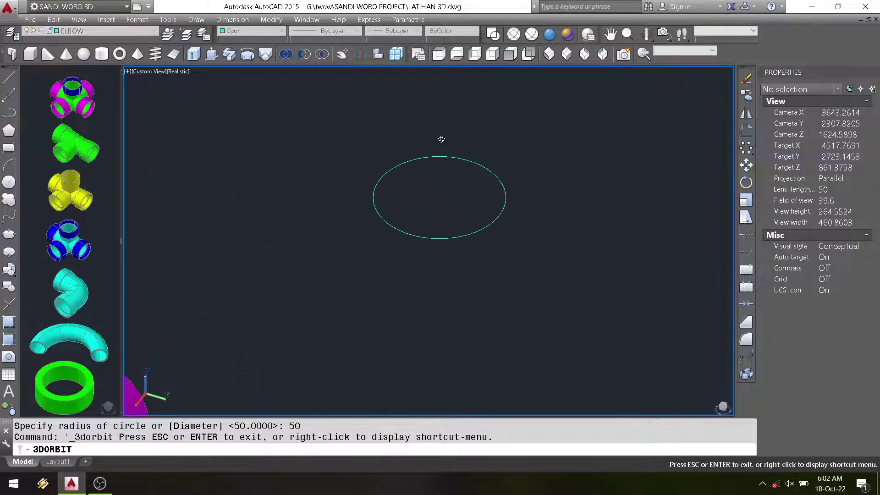
right_click(441, 141)
click(450, 145)
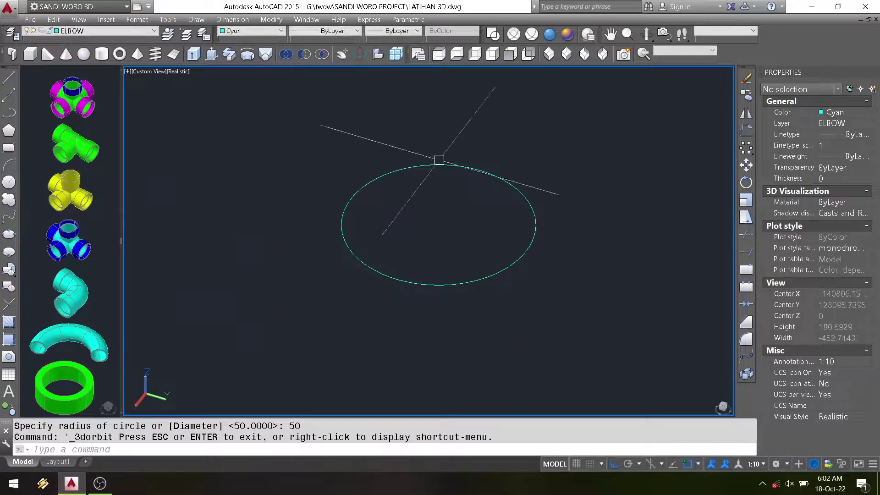
Offset the circle 5 units inward to make a concentric inner circle
text(o)
key(Return)
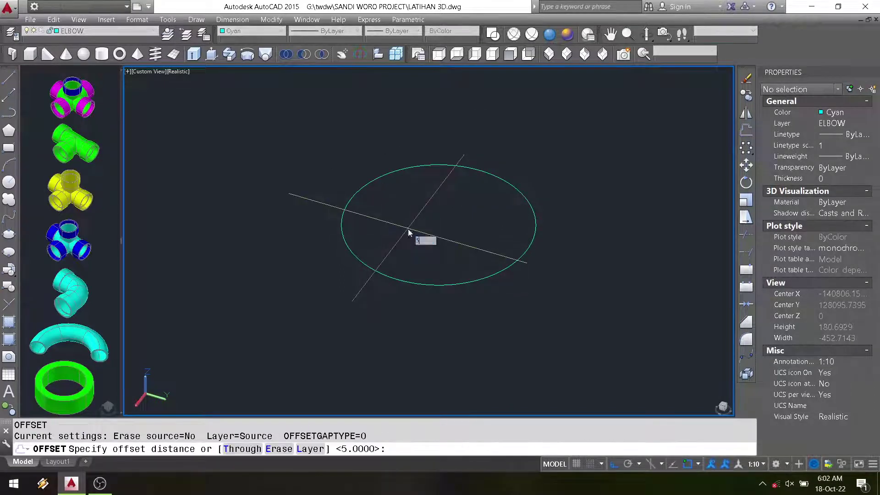
text(5)
key(Return)
click(376, 183)
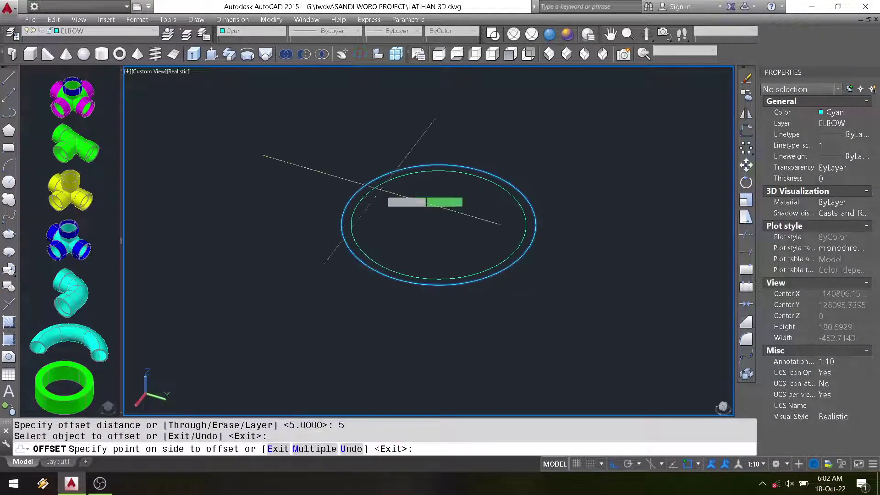
click(404, 209)
key(Return)
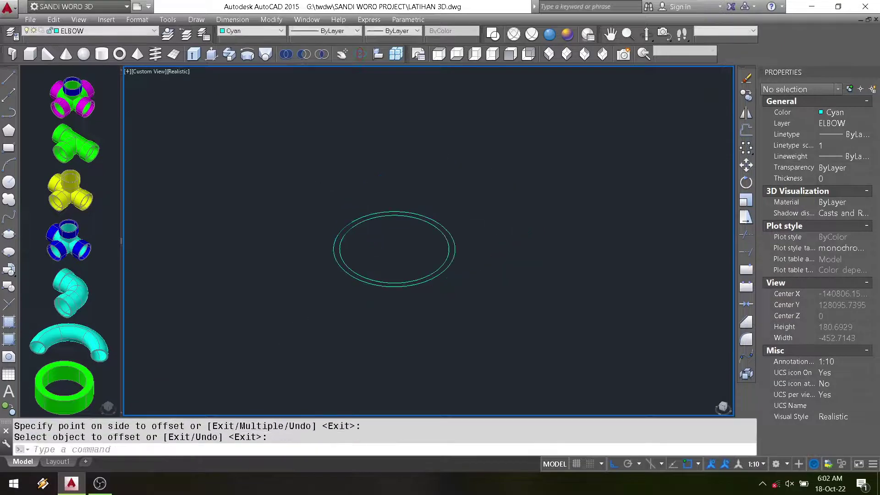
scroll(323, 276, down, 6)
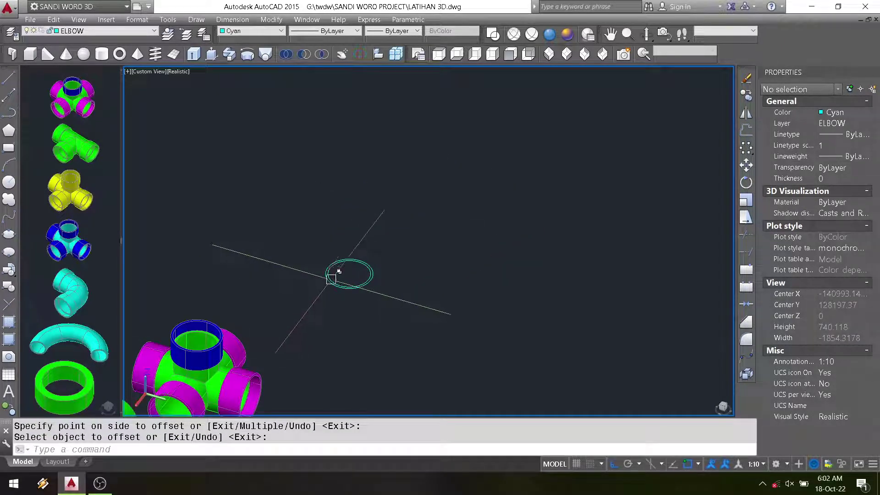
scroll(338, 271, up, 4)
scroll(340, 281, up, 2)
scroll(397, 257, up, 1)
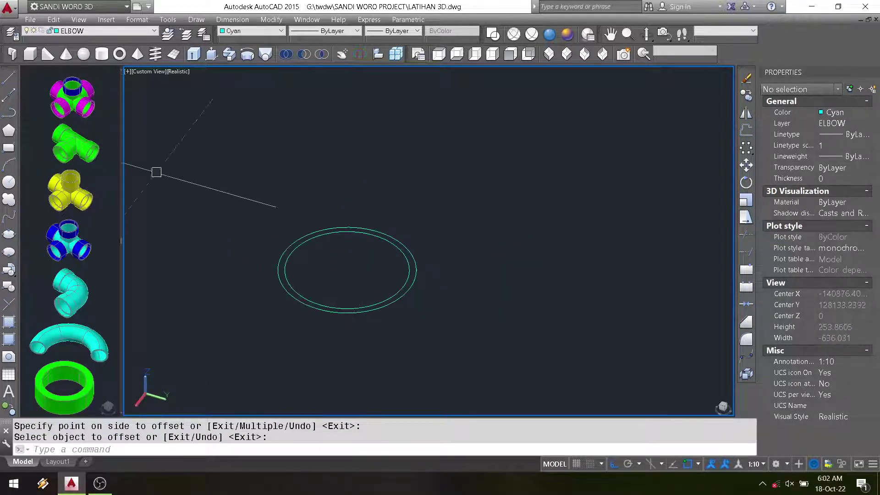
Draw a bent two-segment polyline with 100-unit legs beside the circles
click(9, 113)
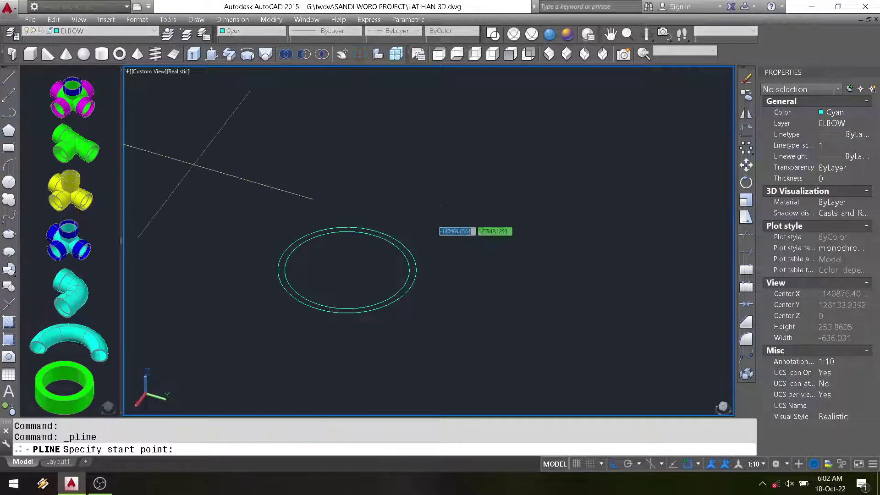
click(447, 233)
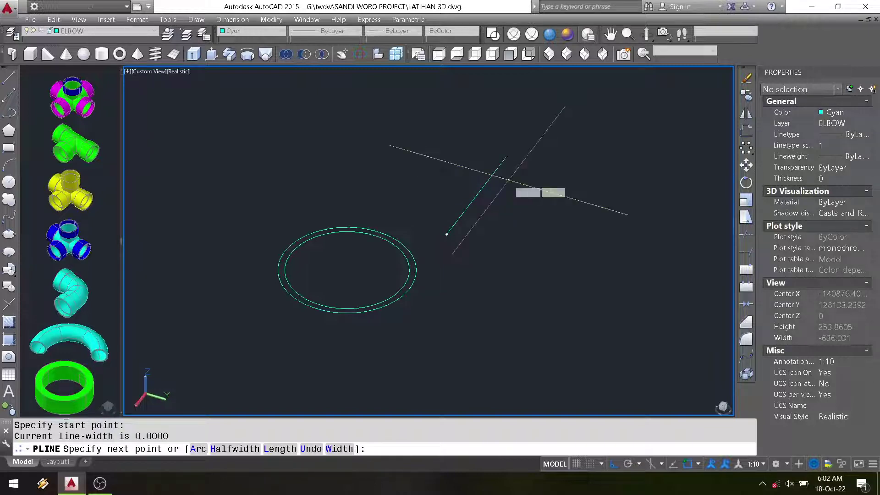
text(100)
key(Return)
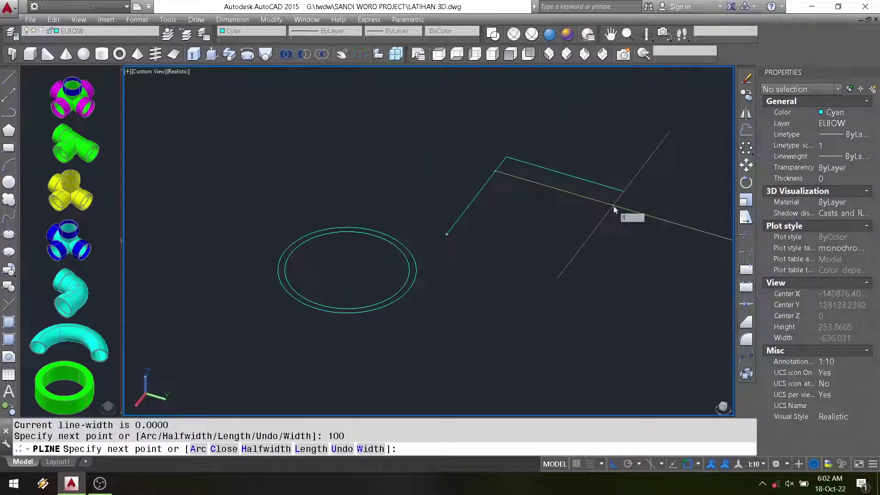
key(Return)
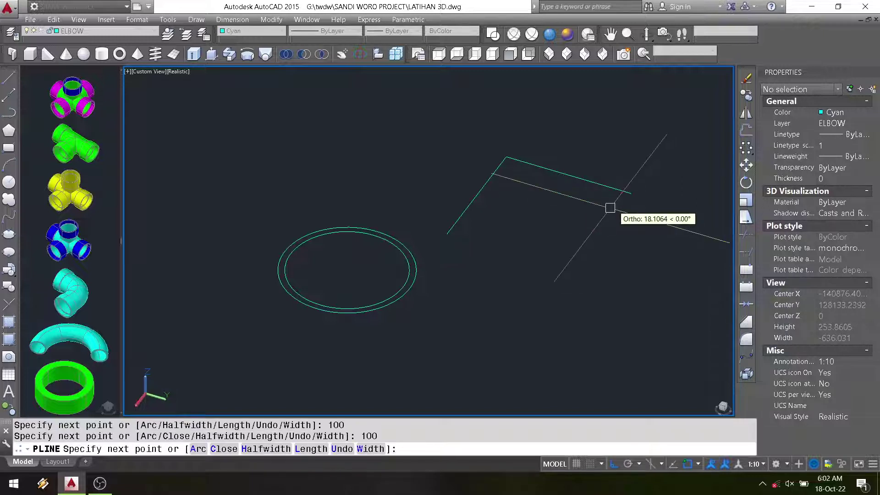
key(Return)
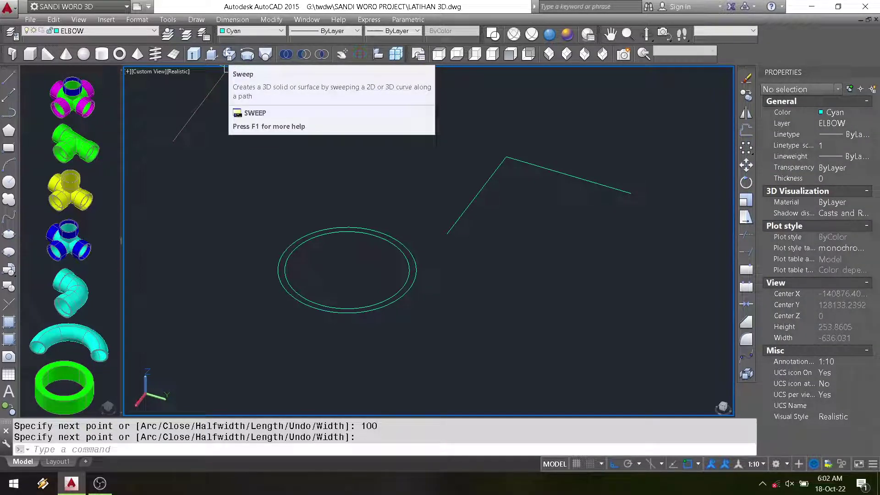
Sweep both concentric circles along the bent polyline to form the cyan elbow
click(227, 55)
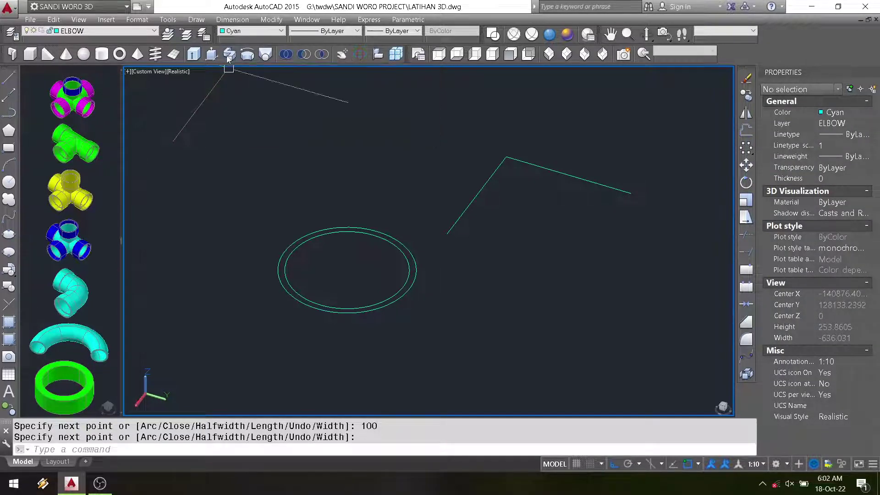
click(361, 196)
click(330, 249)
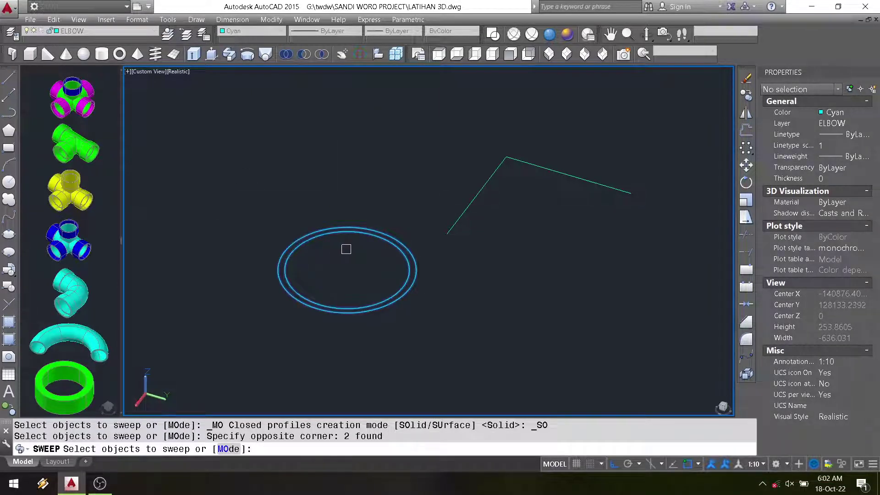
key(Return)
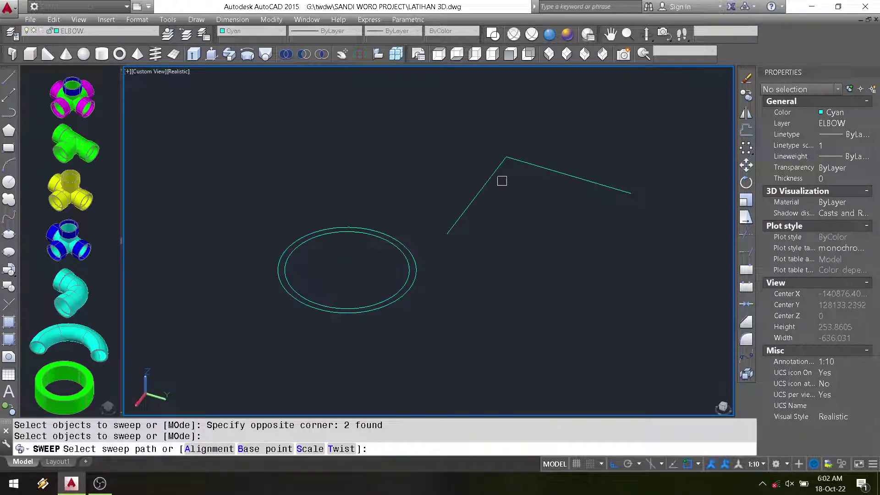
click(490, 182)
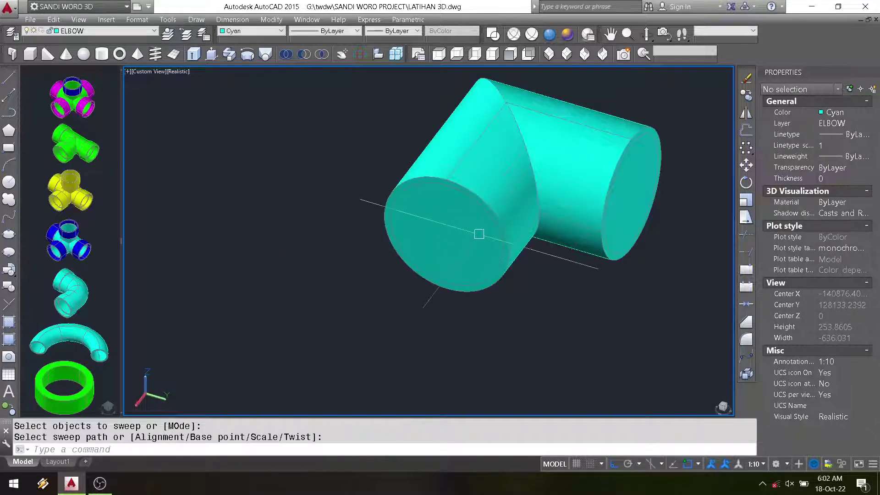
scroll(415, 266, down, 3)
scroll(527, 123, up, 1)
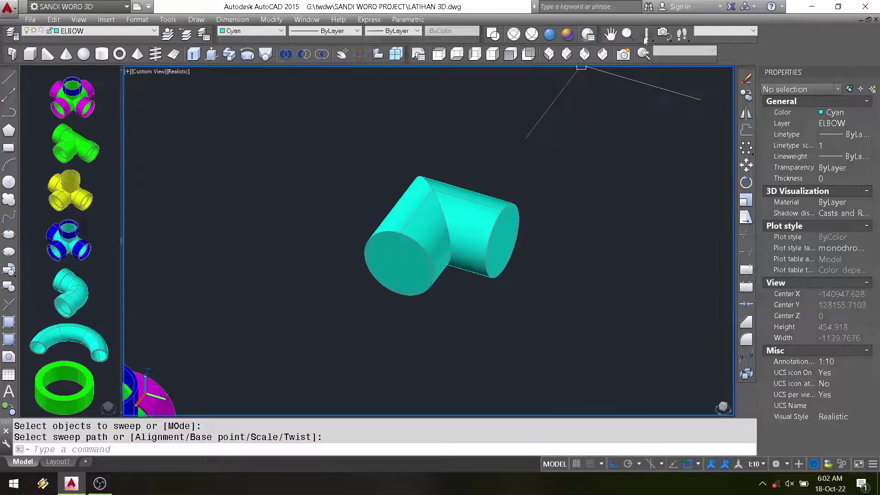
Orbit around the swept elbow to inspect it from other angles, then exit orbit
click(647, 34)
drag(445, 181, 414, 259)
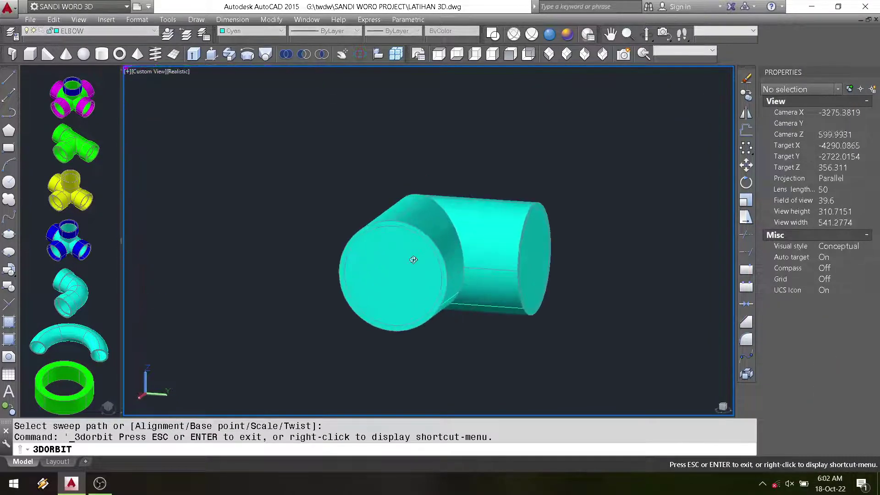
scroll(414, 260, up, 2)
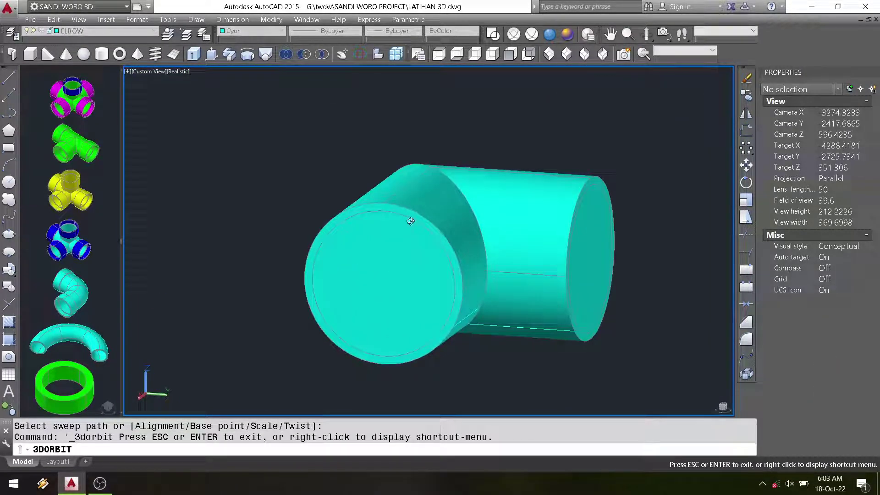
drag(410, 221, 375, 252)
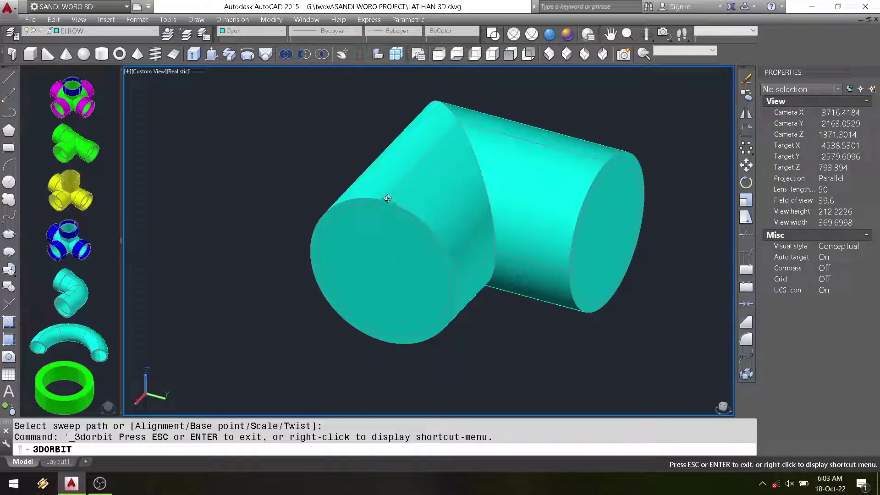
scroll(402, 309, down, 2)
scroll(412, 314, down, 2)
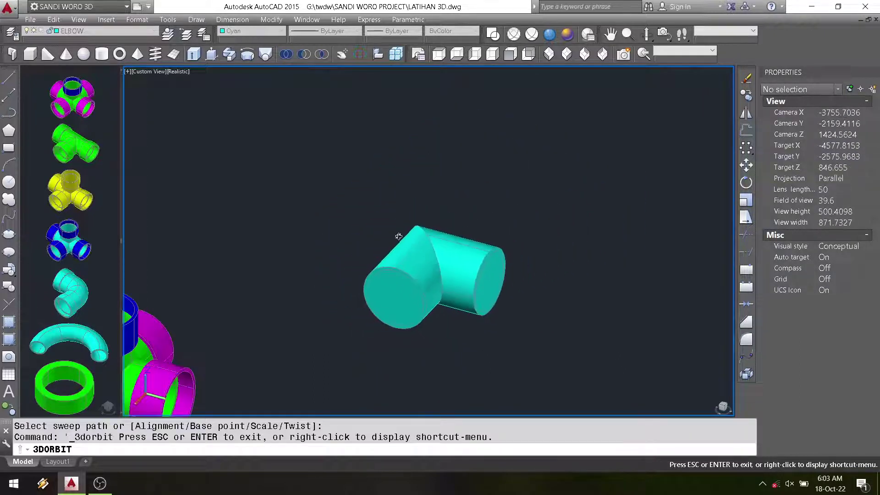
scroll(419, 318, up, 2)
right_click(444, 165)
click(456, 168)
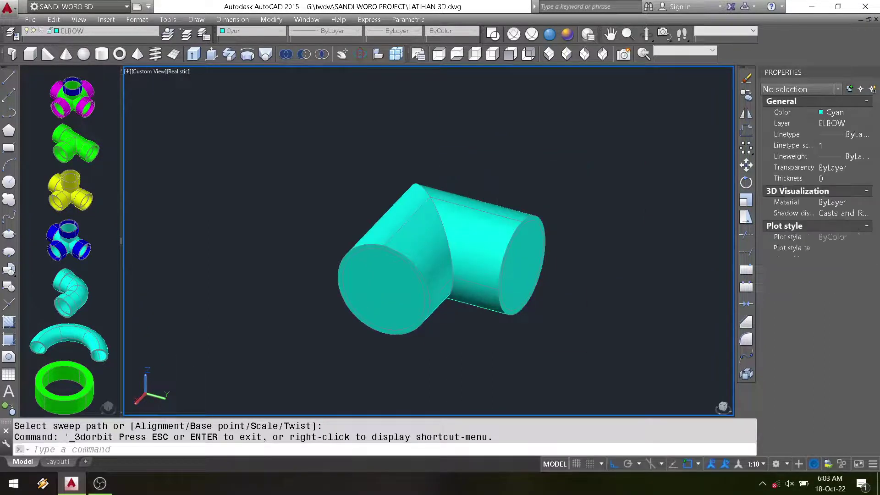
Subtract the inner swept solid from the outer elbow, then orbit to view its openings
click(302, 56)
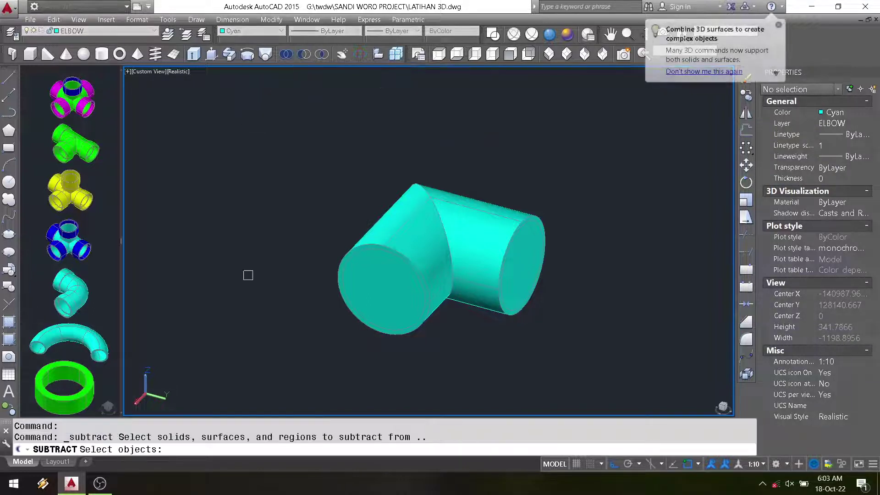
scroll(358, 298, up, 2)
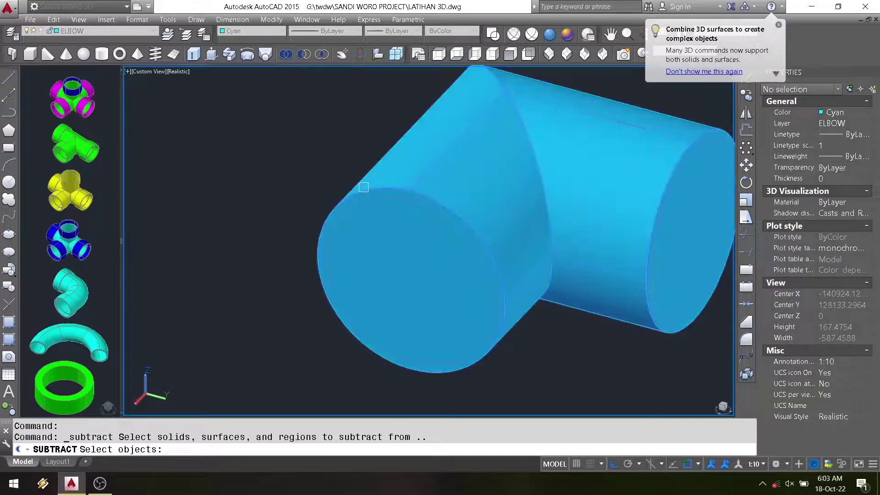
scroll(337, 184, down, 4)
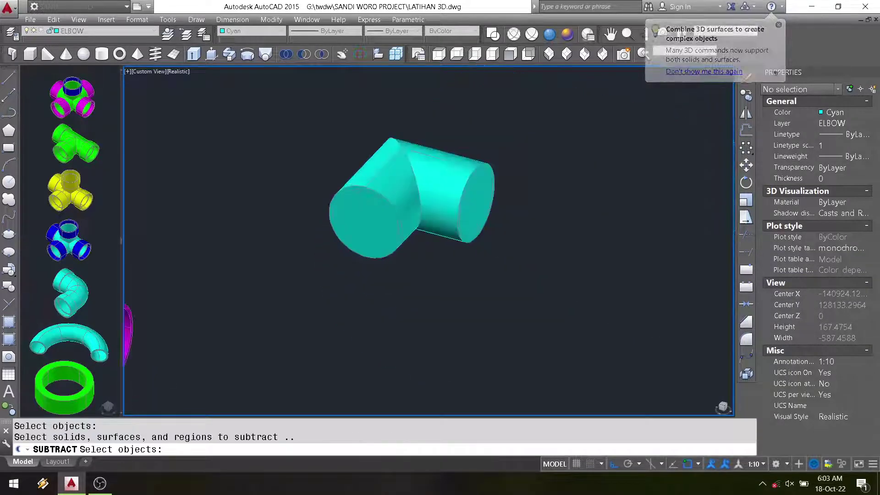
click(358, 143)
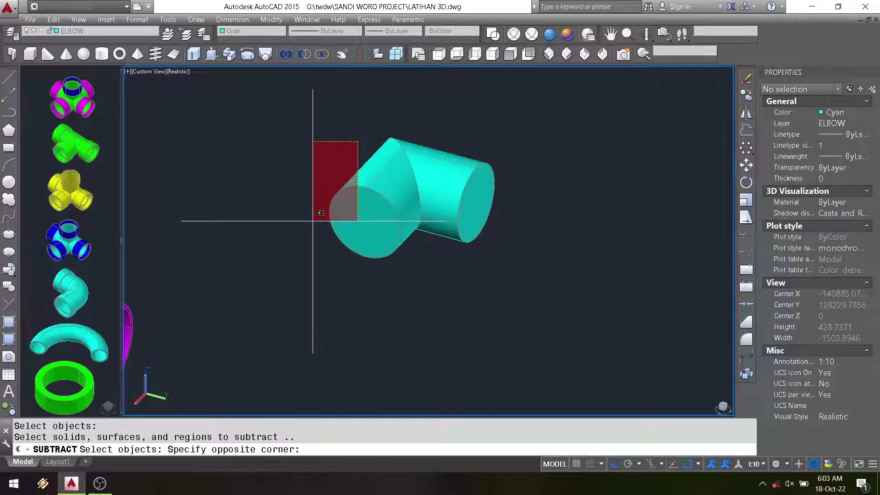
click(291, 270)
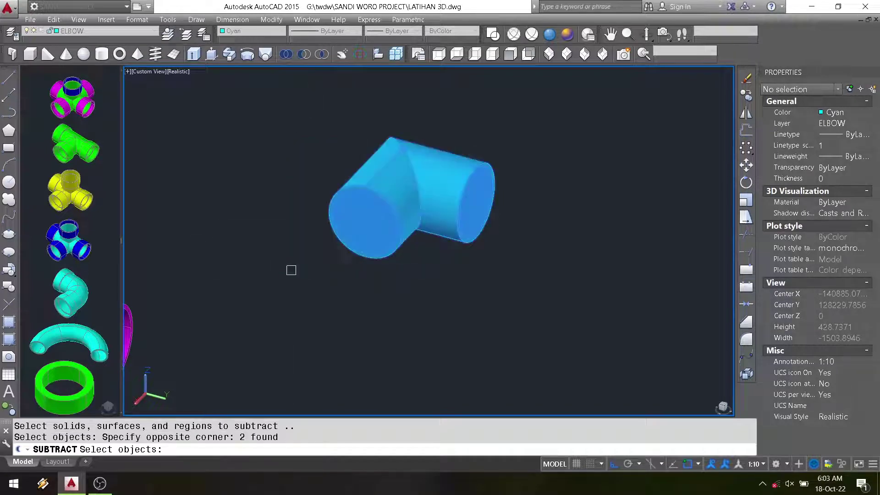
key(Return)
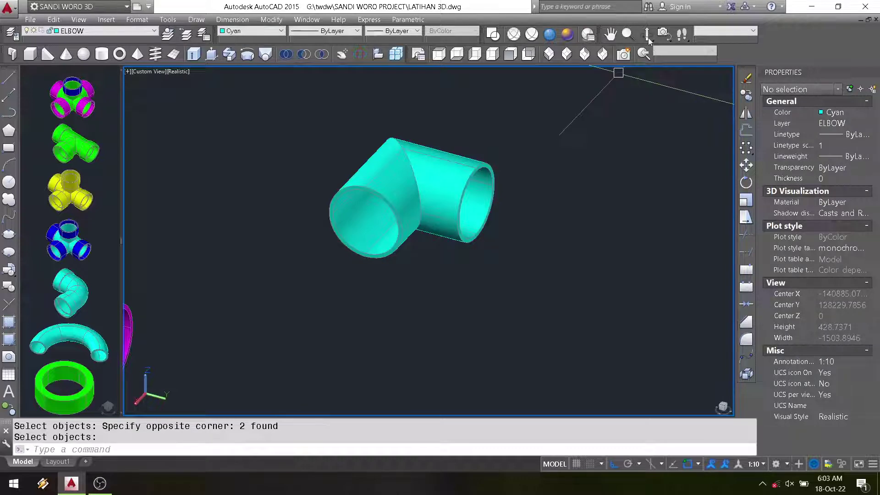
click(646, 35)
mouse_move(504, 206)
mouse_down()
mouse_move(464, 157)
mouse_move(375, 171)
mouse_move(527, 253)
mouse_move(501, 232)
mouse_move(554, 299)
mouse_up()
Finish orbiting, select the hollow cyan elbow and start 3D Rotate on it
scroll(527, 253, up, 3)
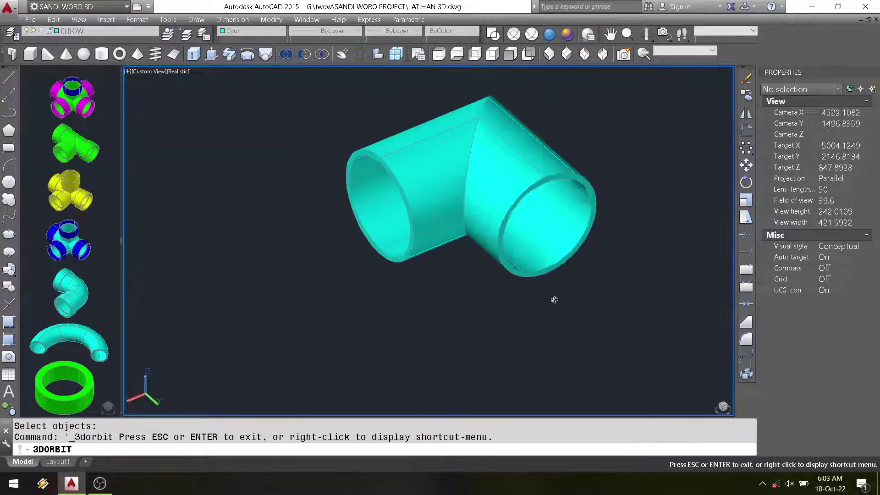
scroll(554, 299, down, 3)
scroll(457, 259, down, 2)
scroll(511, 242, up, 1)
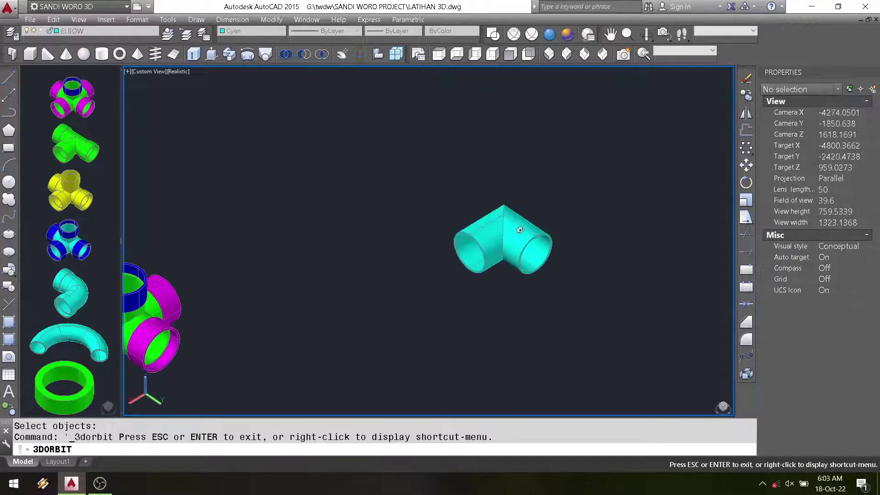
scroll(520, 230, up, 2)
right_click(546, 187)
click(566, 192)
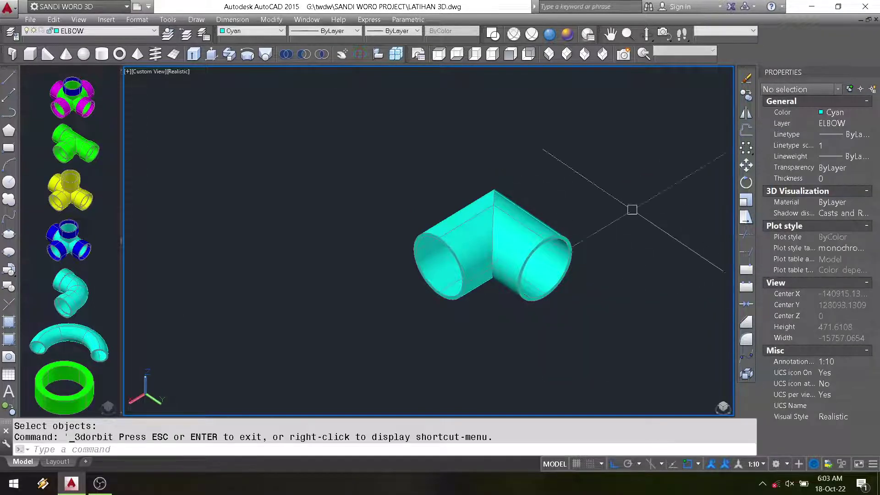
click(551, 230)
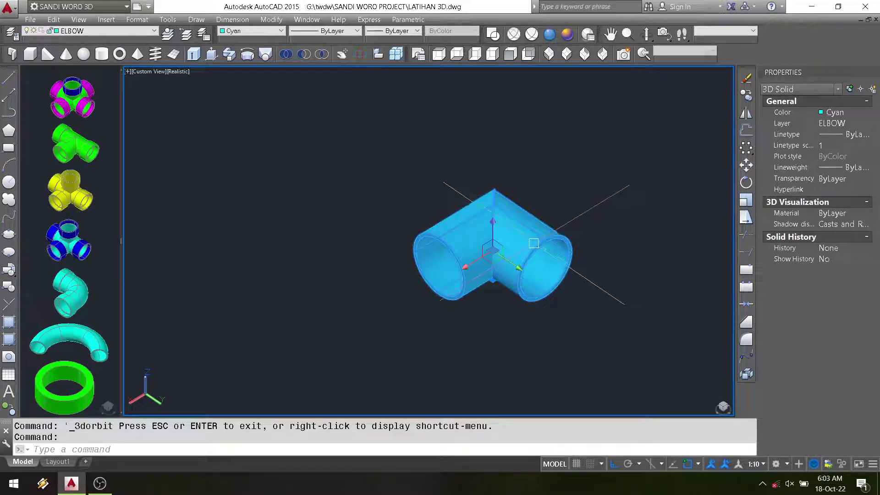
click(359, 54)
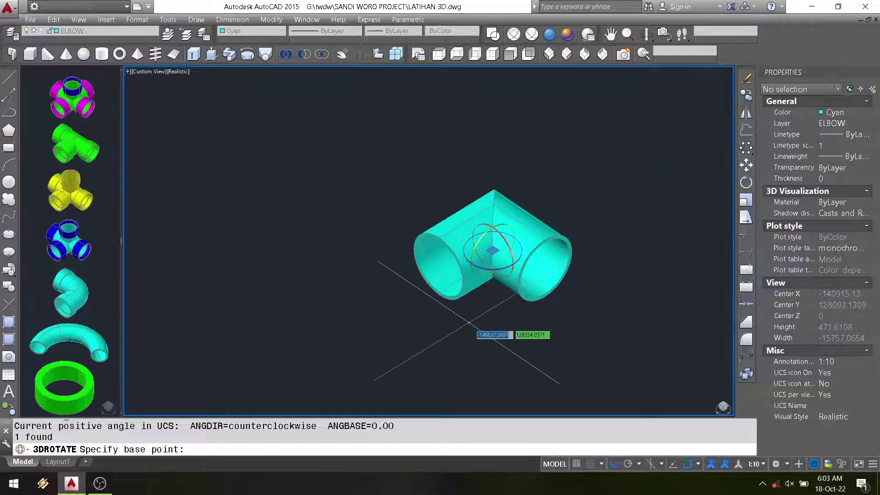
Rotate the elbow 90 degrees about the gizmo axis so one leg points upward
click(512, 232)
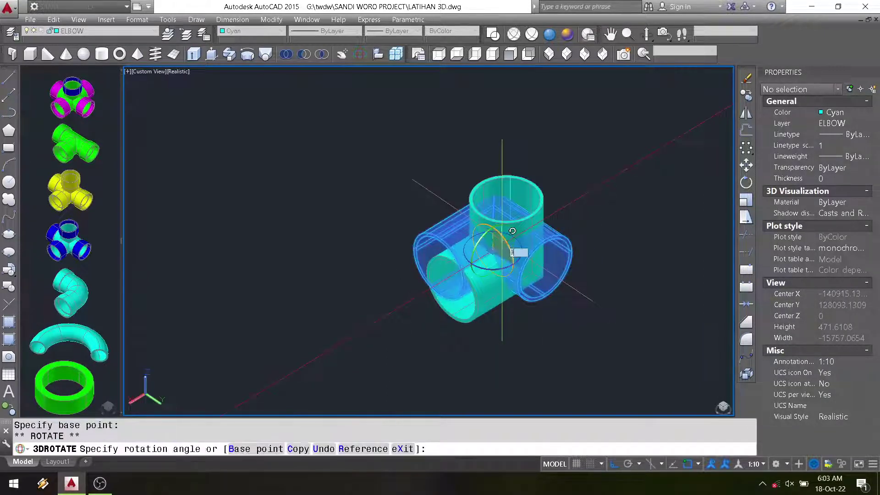
text(90)
key(Return)
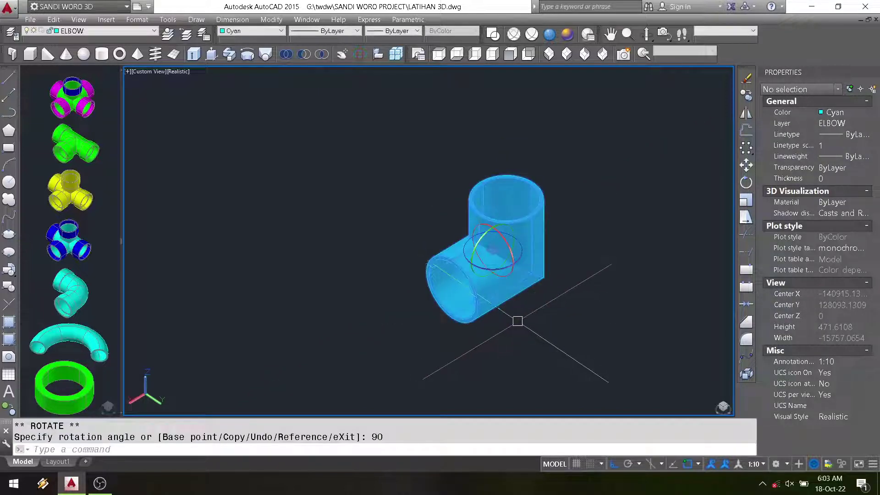
key(Escape)
scroll(557, 243, up, 2)
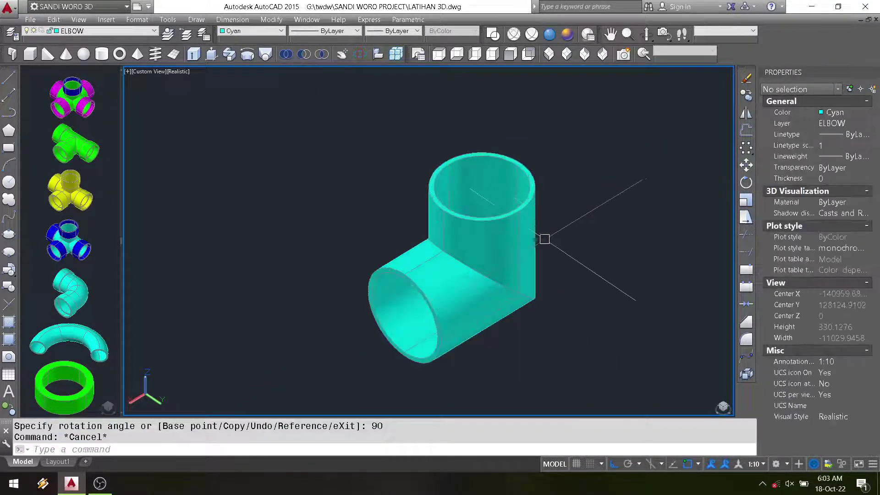
scroll(433, 242, down, 1)
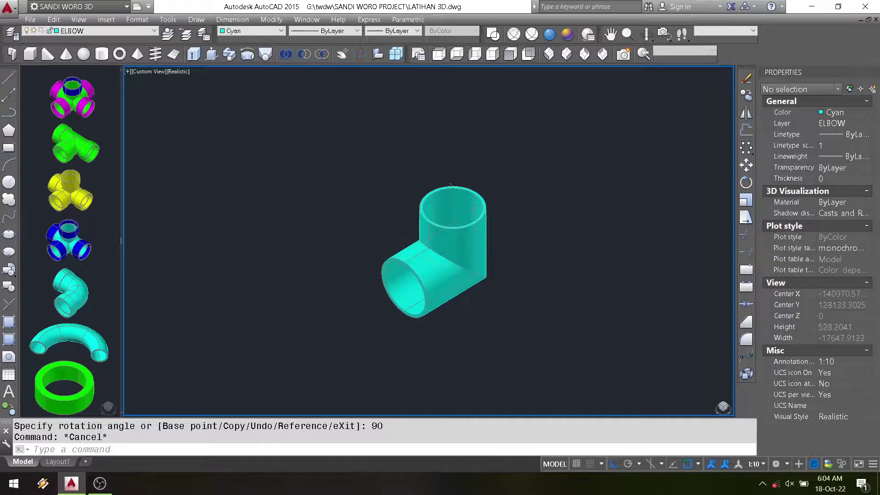
middle_drag(531, 256, 475, 259)
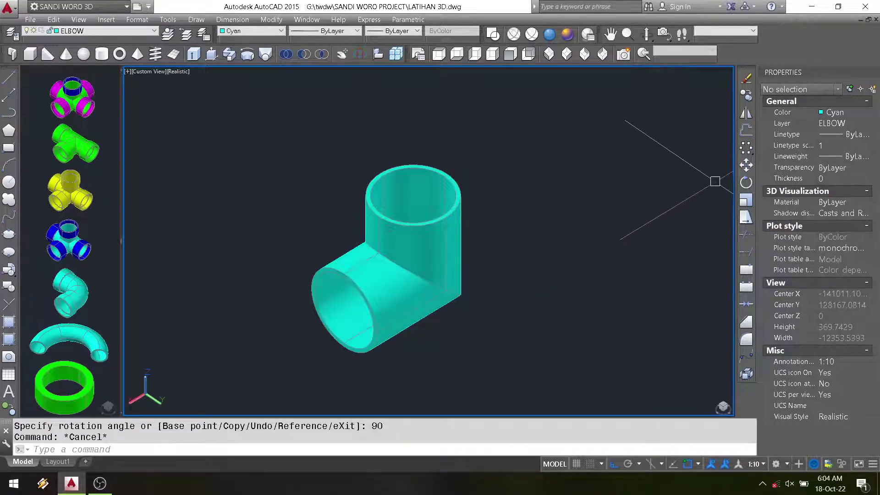
Polar-array the elbow around the centre of its socket
click(746, 148)
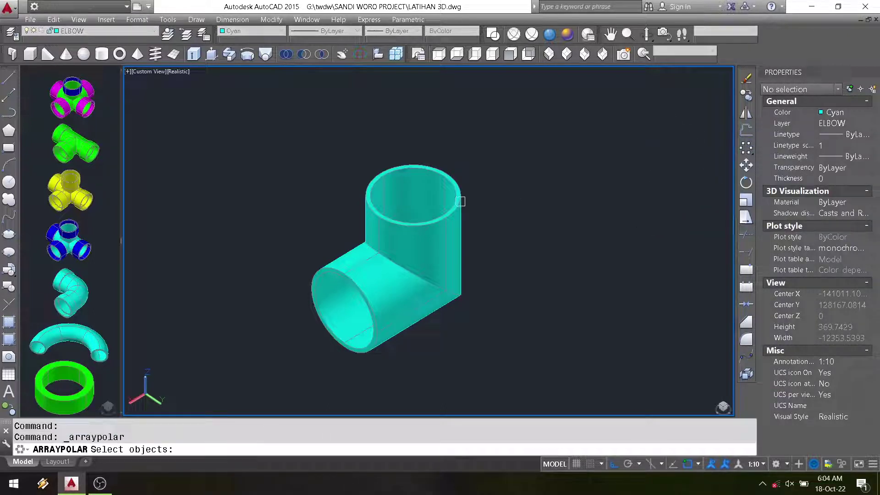
click(460, 202)
key(Return)
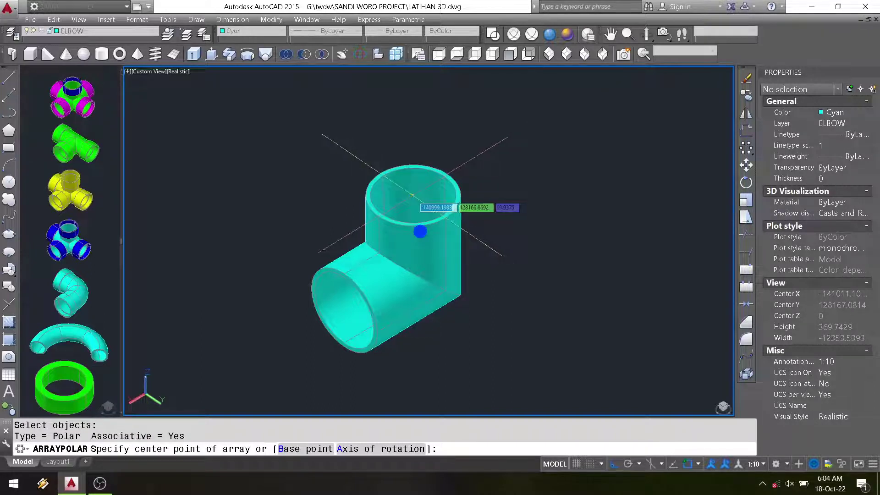
scroll(412, 195, up, 5)
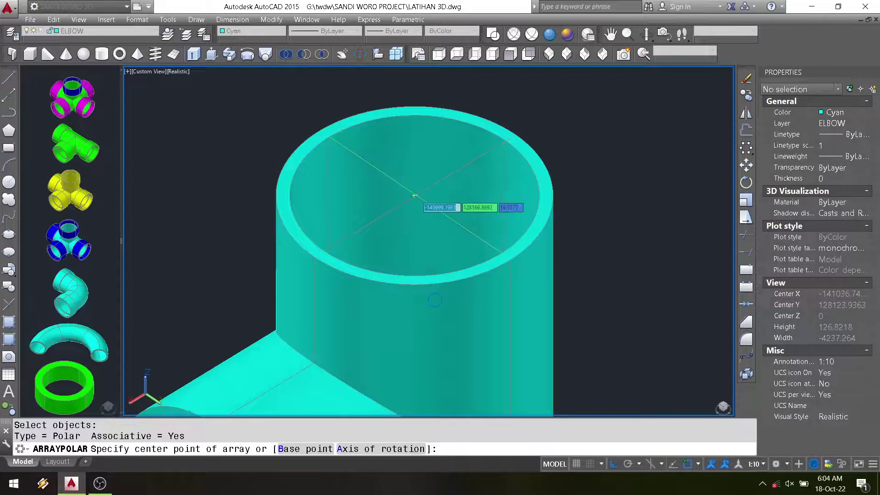
click(414, 195)
scroll(467, 207, down, 2)
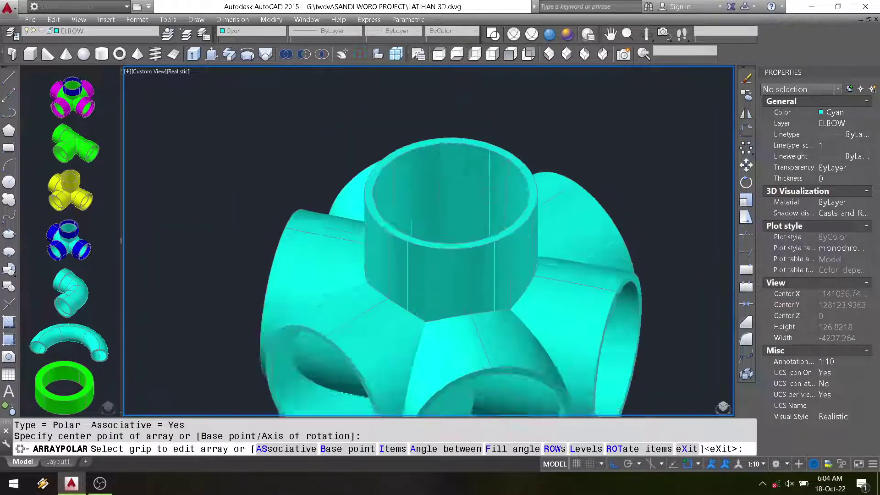
scroll(562, 198, down, 4)
key(Return)
Set the polar array to 4 items in Properties so it forms a four-way cross
scroll(457, 226, down, 2)
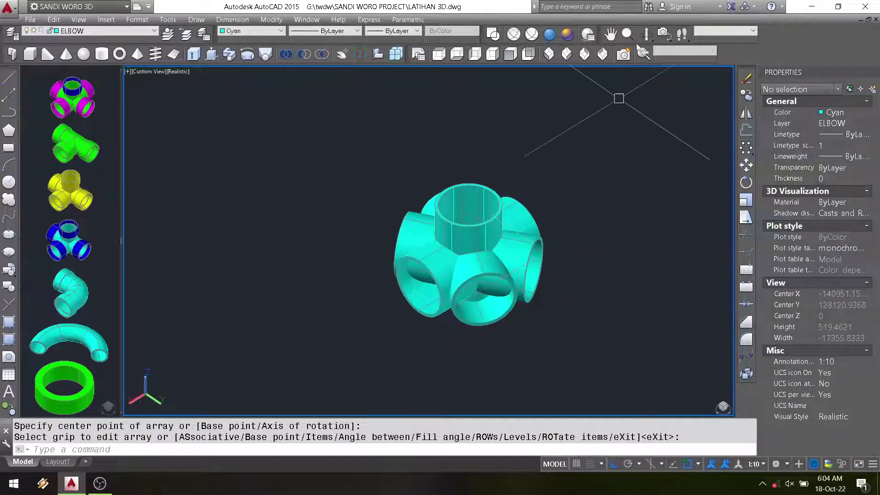
mouse_move(619, 98)
shift+middle_down()
mouse_move(532, 205)
mouse_move(528, 239)
shift+middle_up()
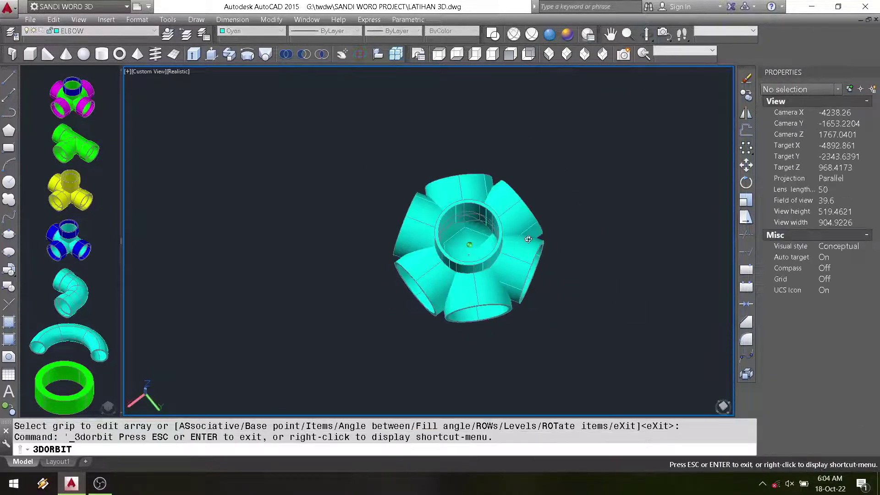
right_click(559, 166)
click(573, 171)
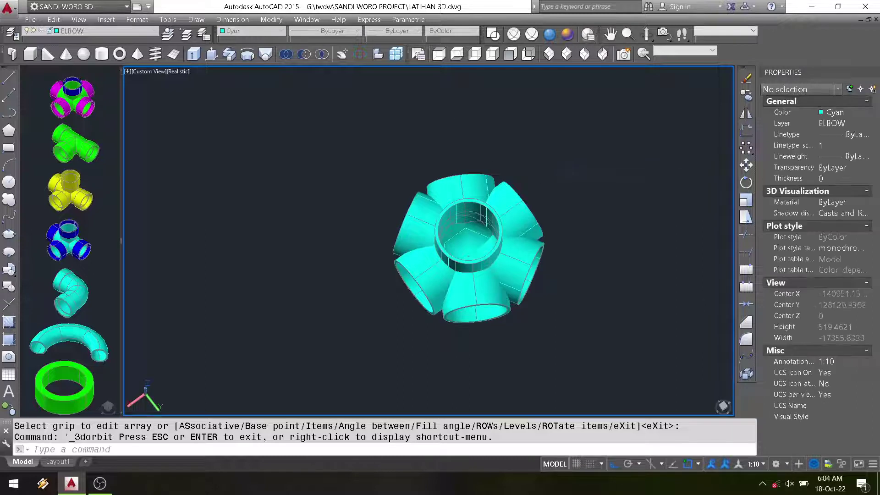
click(468, 236)
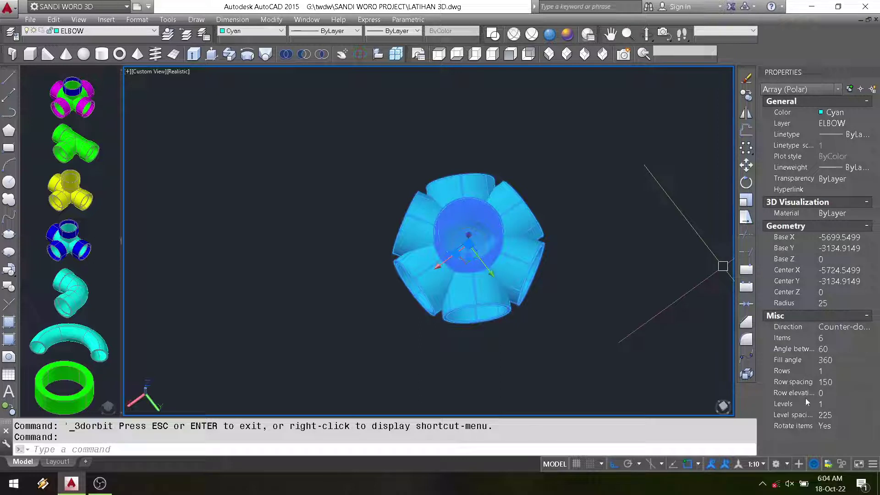
click(831, 339)
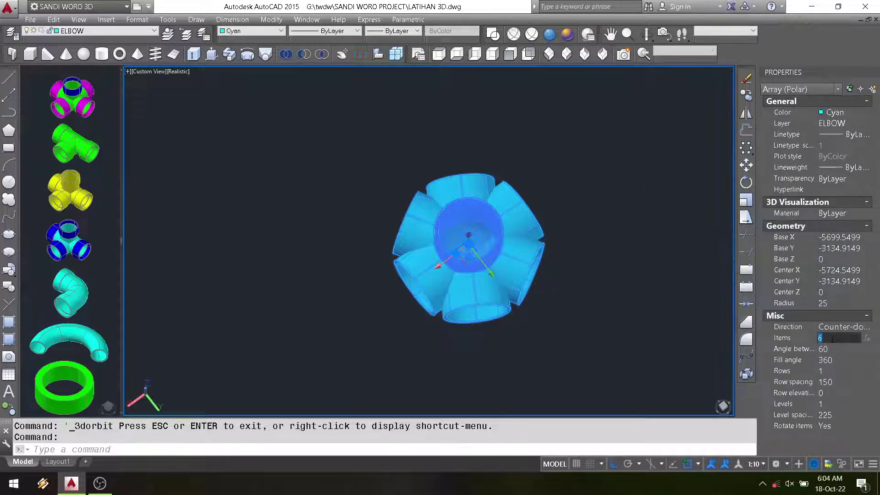
text(4)
key(Return)
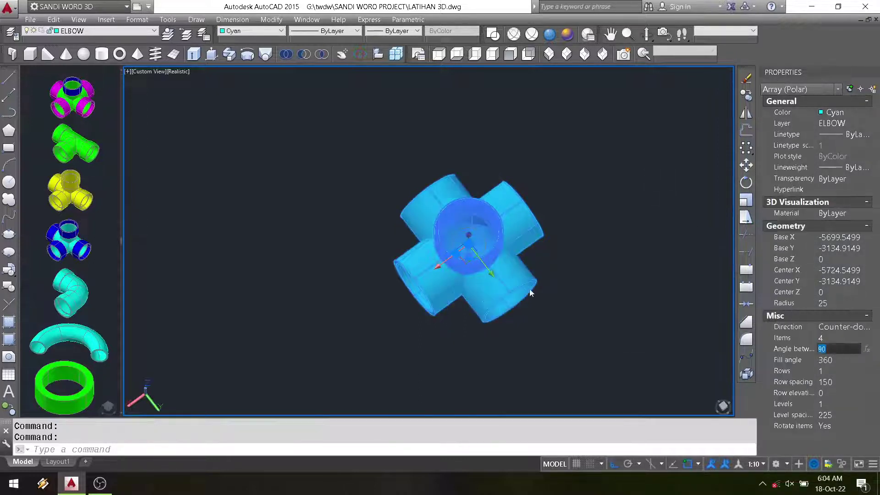
key(Escape)
scroll(521, 242, up, 2)
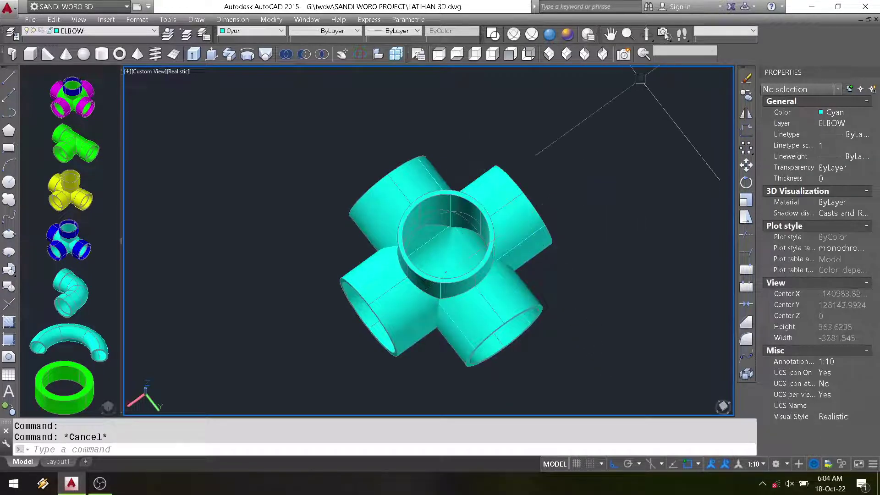
Orbit to an angled side view of the cross fitting and check its array selection
mouse_move(491, 173)
shift+middle_down()
mouse_move(513, 263)
mouse_move(521, 241)
mouse_move(408, 324)
mouse_move(456, 225)
mouse_move(564, 171)
shift+middle_up()
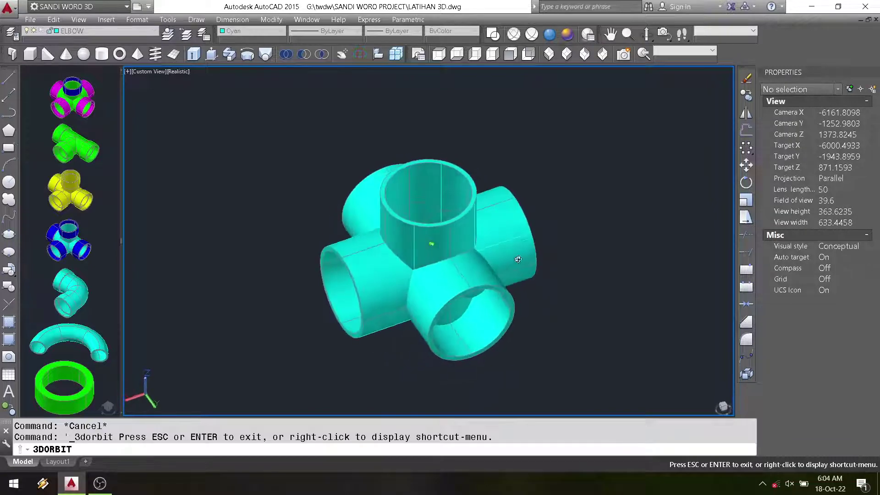
right_click(564, 170)
click(575, 172)
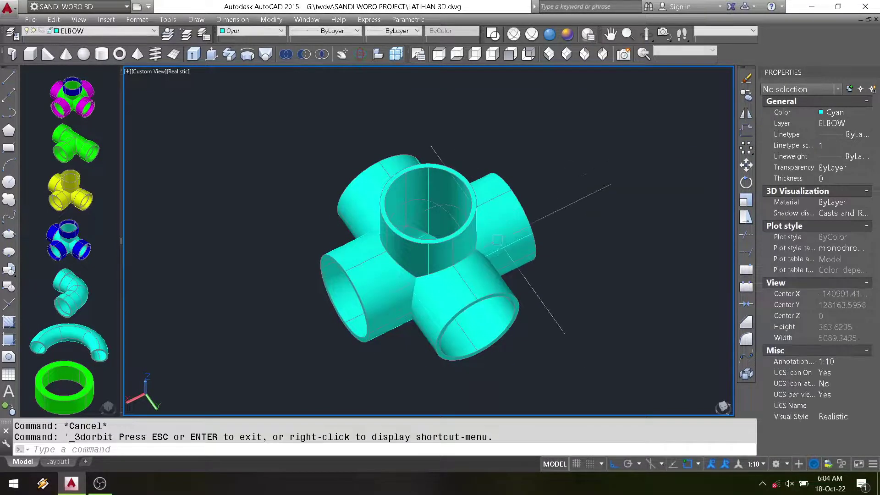
click(509, 204)
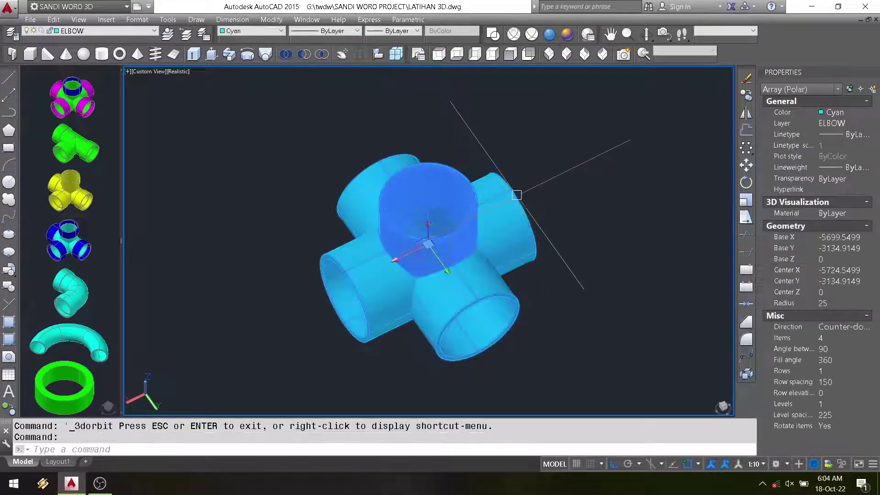
key(Escape)
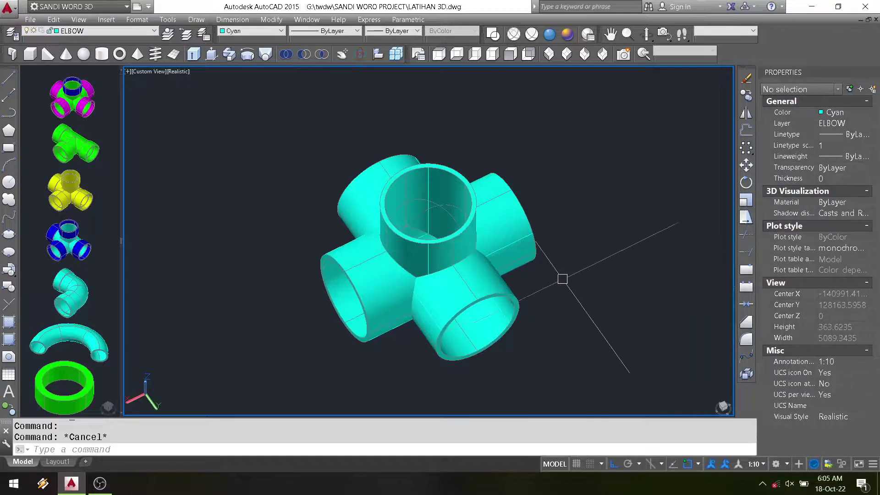
Explode the polar array with X and confirm a piece is now a separate 3D Solid
text(x)
key(Return)
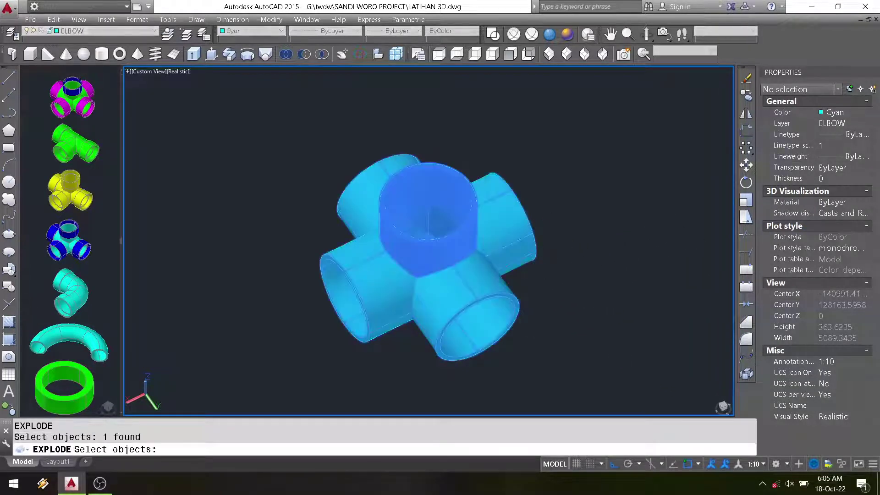
key(Return)
click(521, 202)
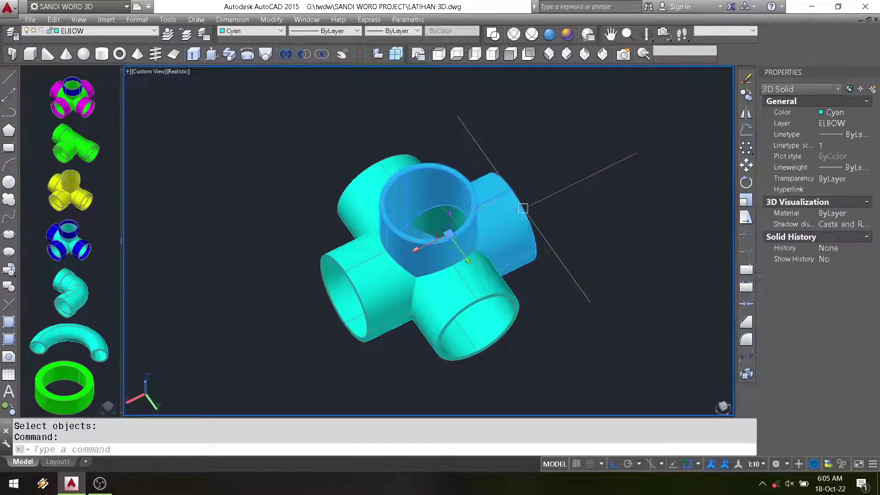
key(Escape)
middle_drag(533, 222, 478, 274)
scroll(478, 274, down, 2)
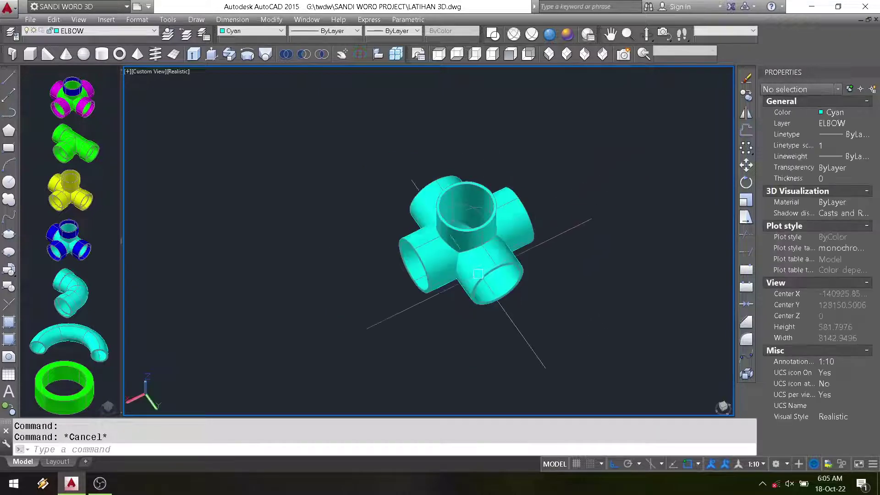
scroll(487, 257, up, 2)
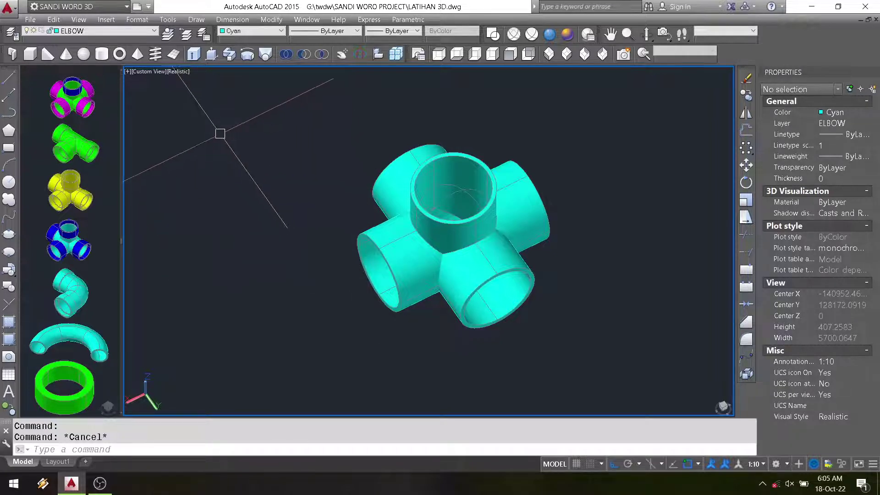
Draw a radius-45 cylinder to the left of the cross fitting
click(102, 54)
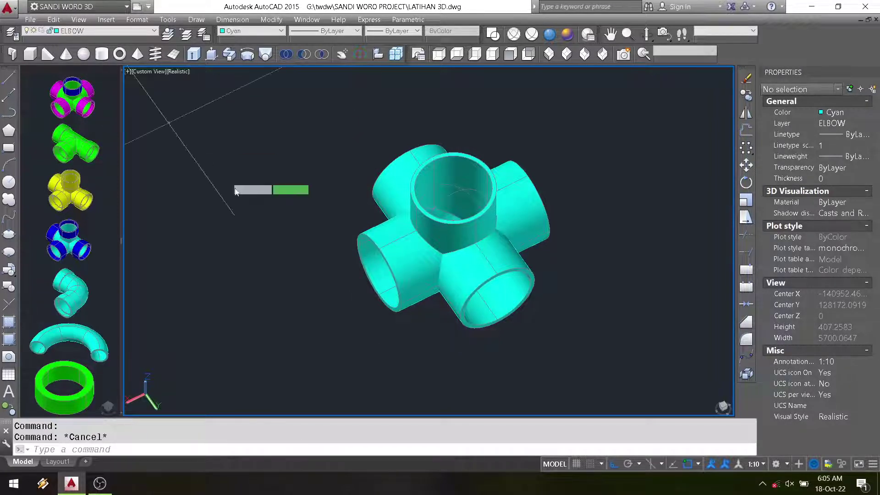
click(243, 315)
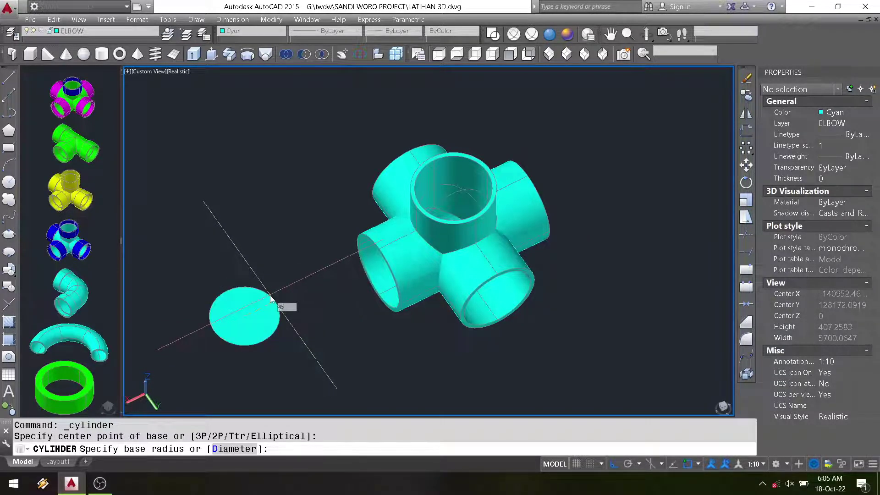
key(Return)
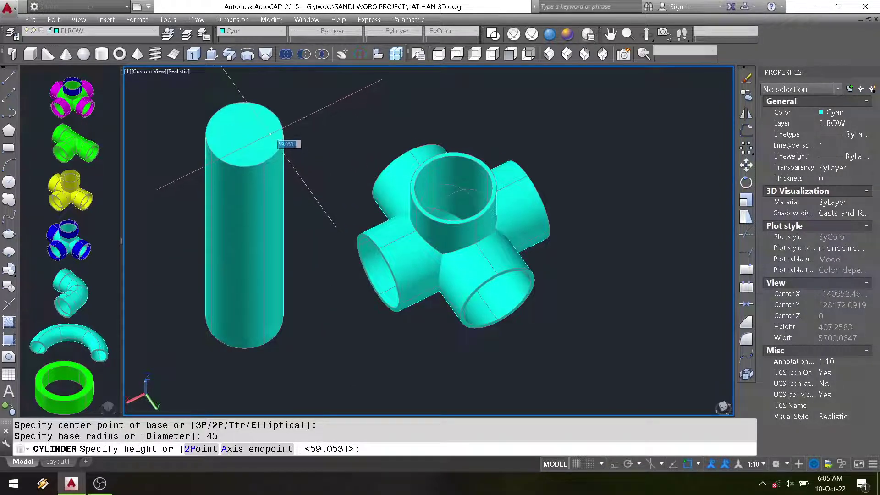
click(288, 140)
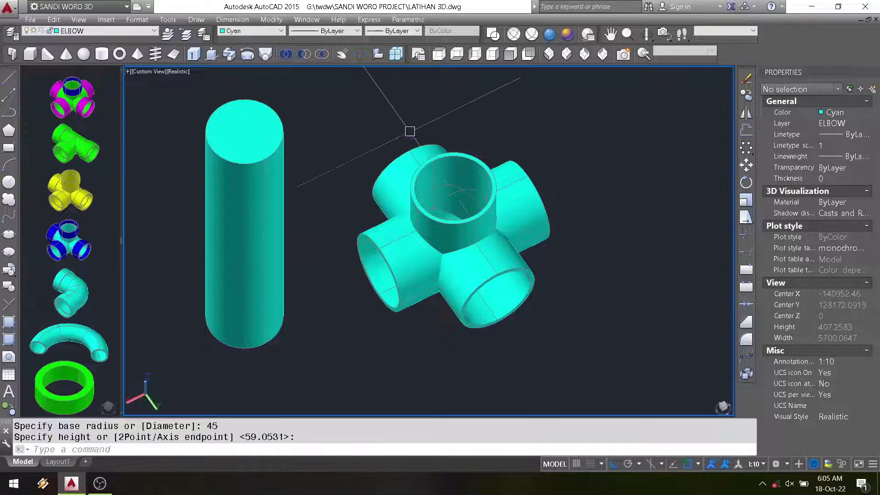
Rotate the cylinder 90° in 3D about its middle so it lies on its side
click(362, 55)
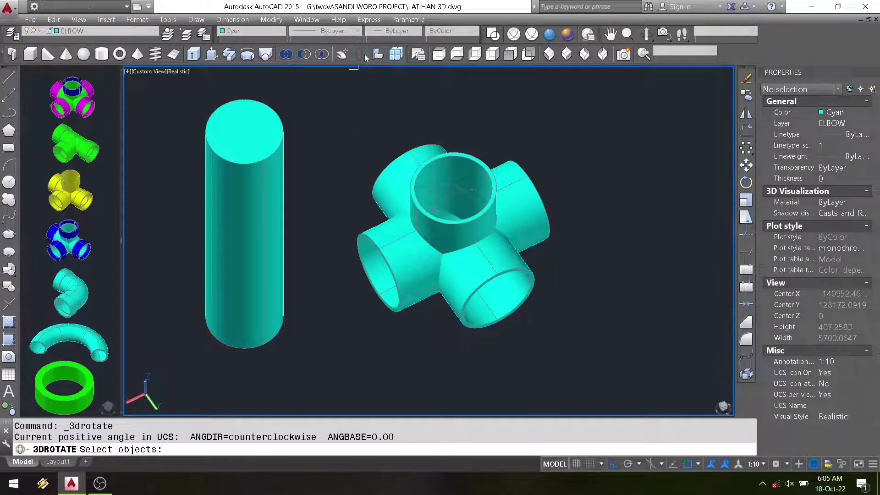
click(283, 130)
key(Return)
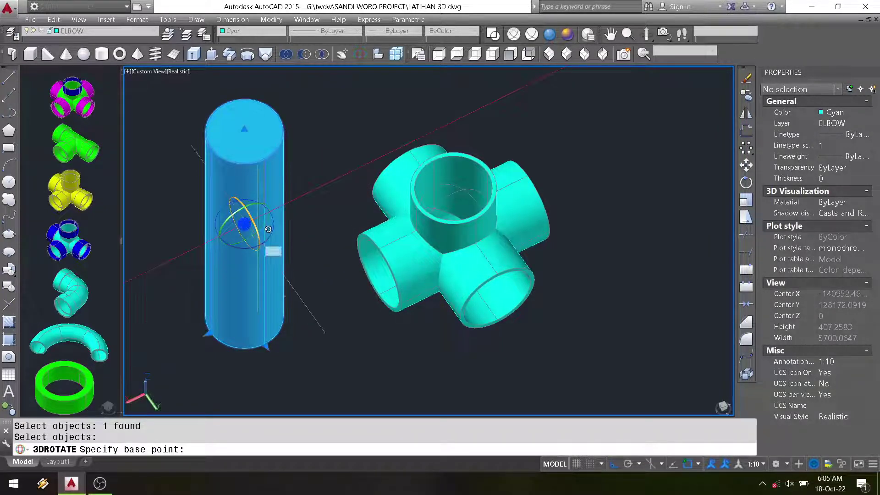
click(244, 223)
text(90)
key(Return)
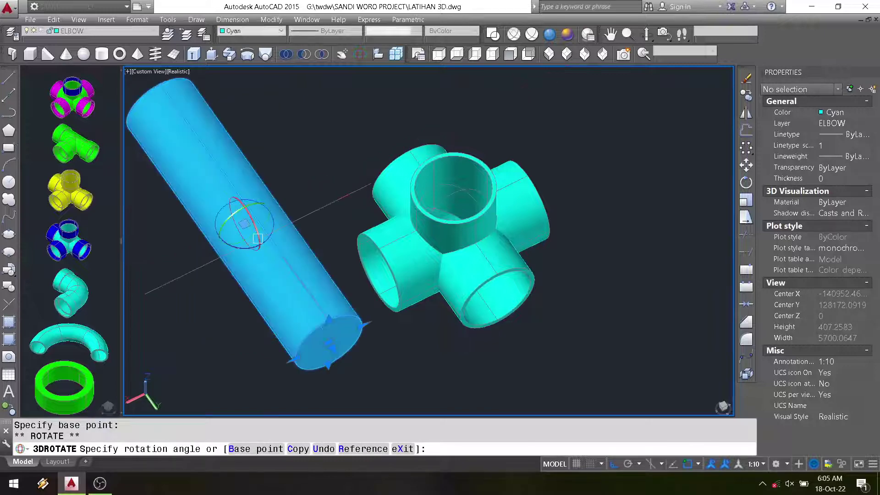
key(Escape)
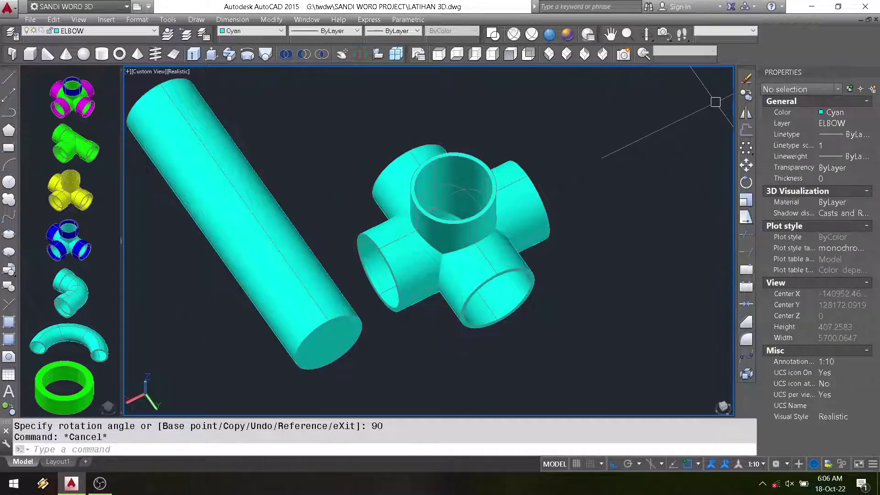
click(746, 95)
Copy the cylinder to the right of the fitting
click(333, 270)
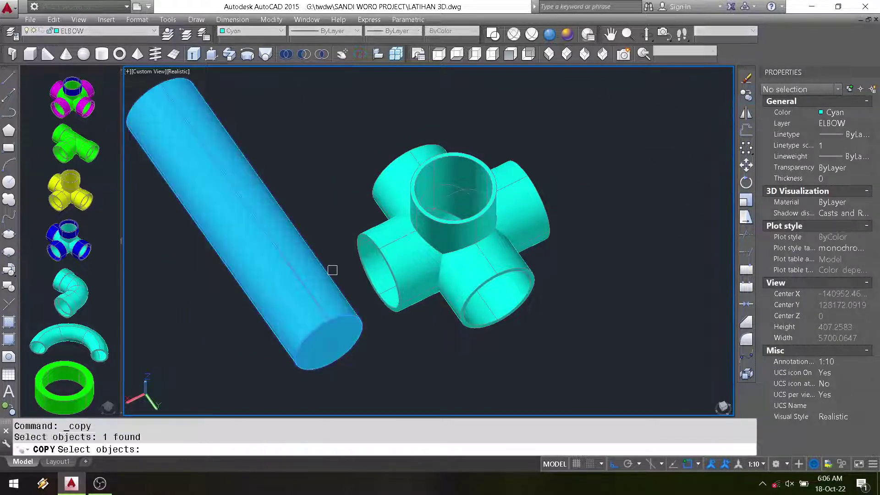
scroll(332, 270, down, 4)
key(Return)
click(342, 267)
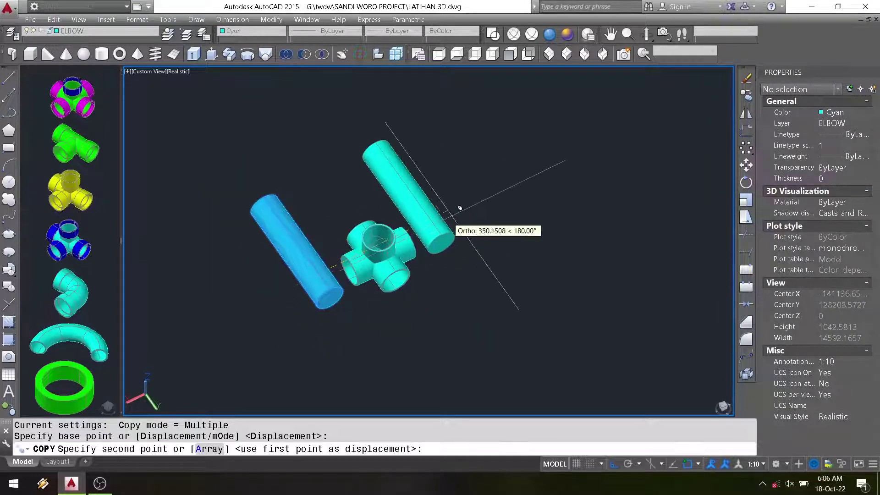
click(460, 208)
key(Escape)
scroll(456, 217, up, 2)
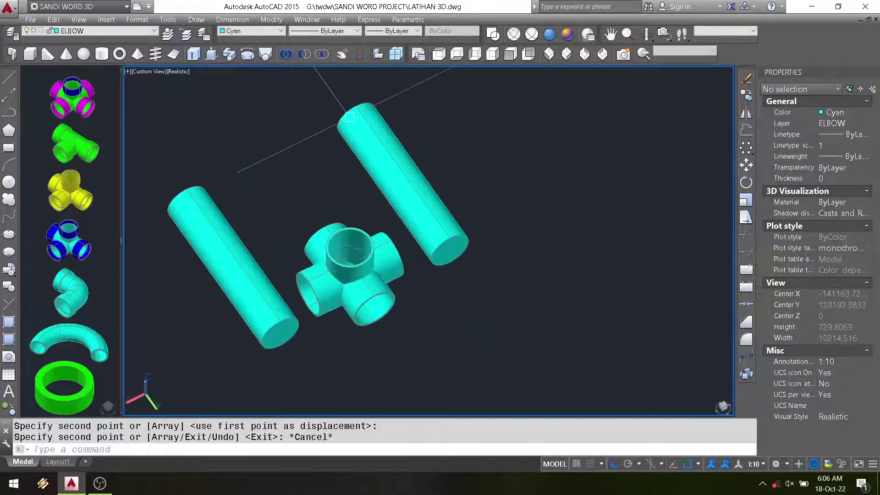
Rotate the right cylinder copy 90° in 3D
click(360, 54)
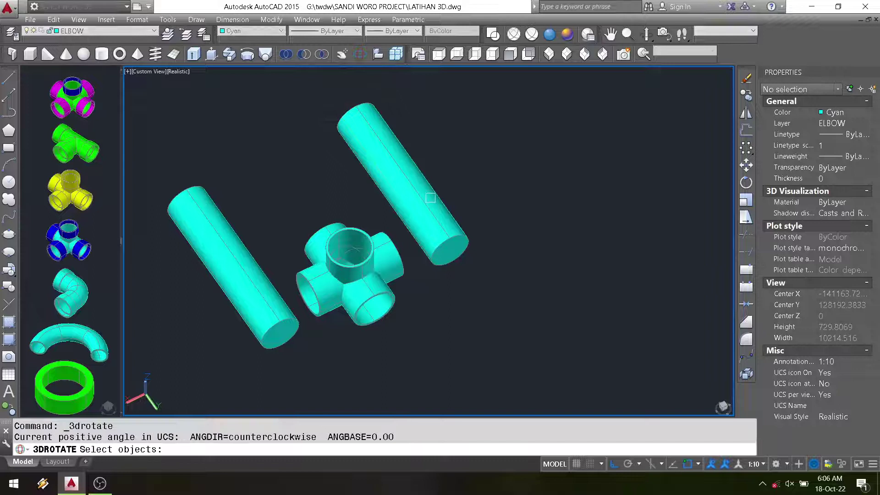
click(442, 237)
key(Return)
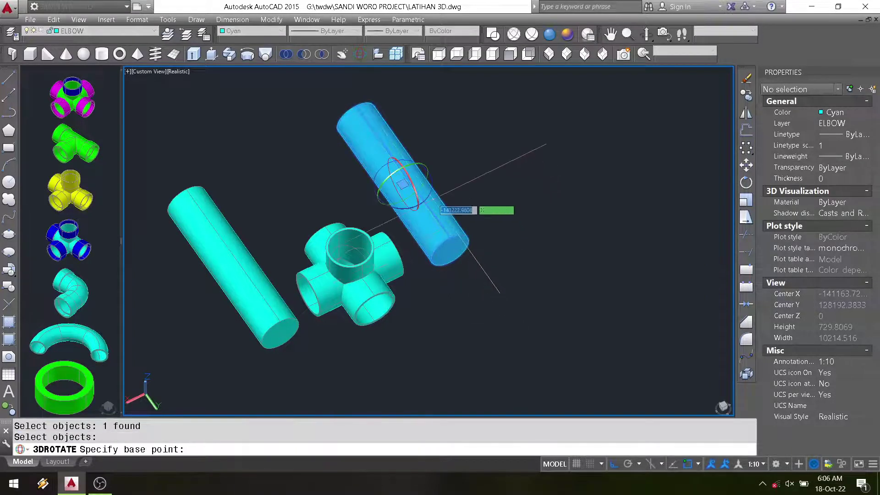
click(442, 180)
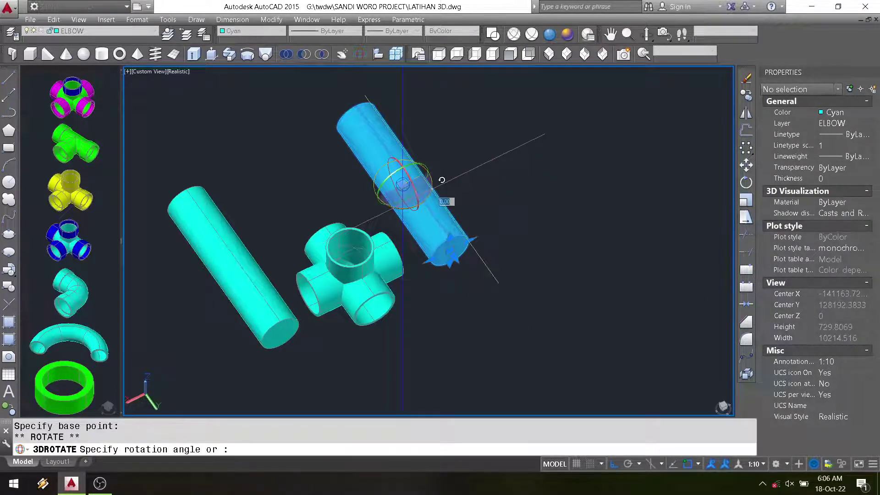
text(90)
key(Return)
key(Escape)
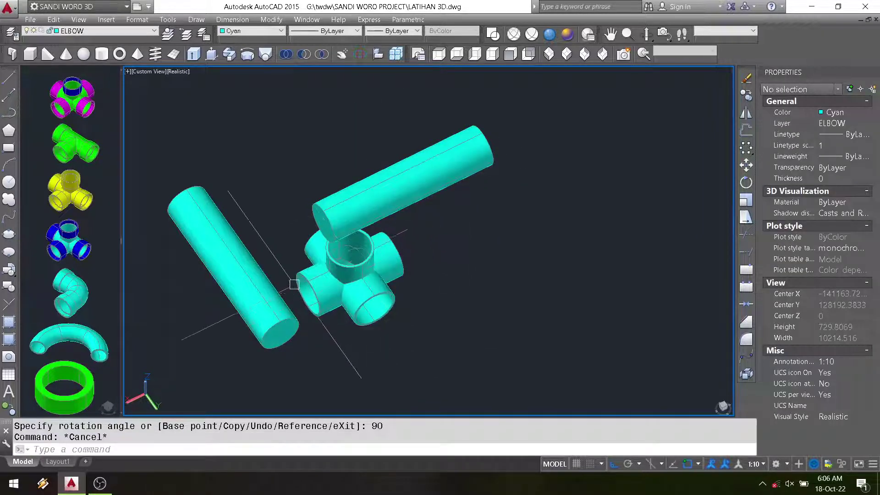
Move the left cyan pipe by its end centre into a fitting socket
key(Return)
click(289, 327)
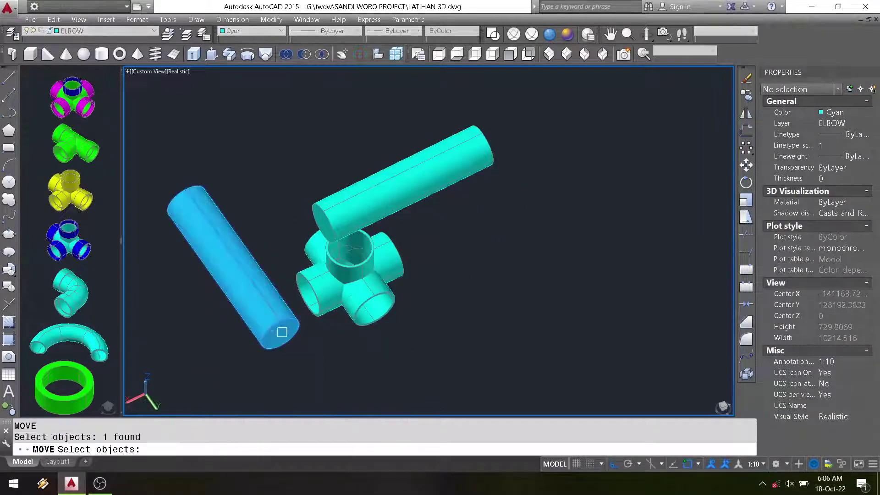
scroll(288, 327, up, 3)
scroll(289, 330, up, 3)
key(Return)
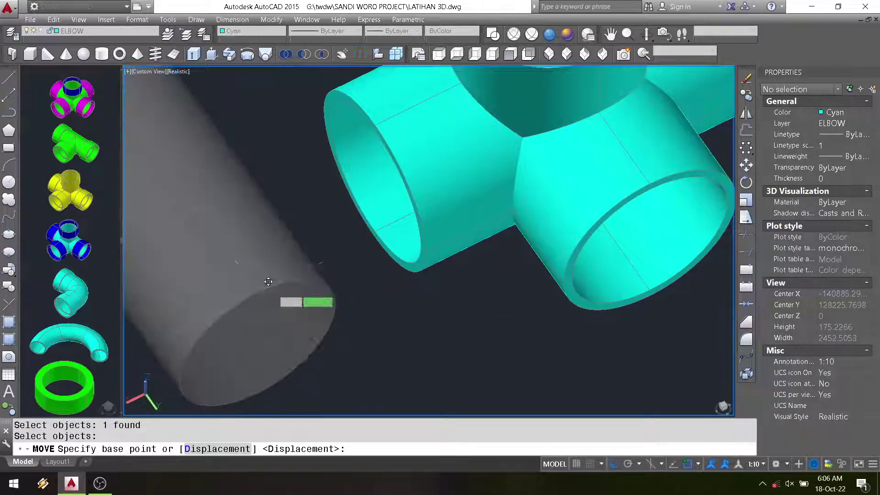
click(257, 292)
scroll(563, 243, down, 3)
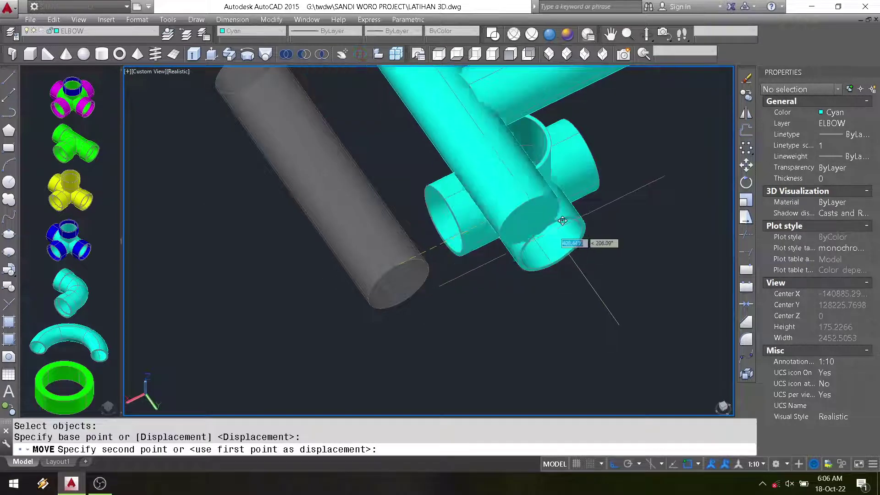
scroll(553, 225, up, 4)
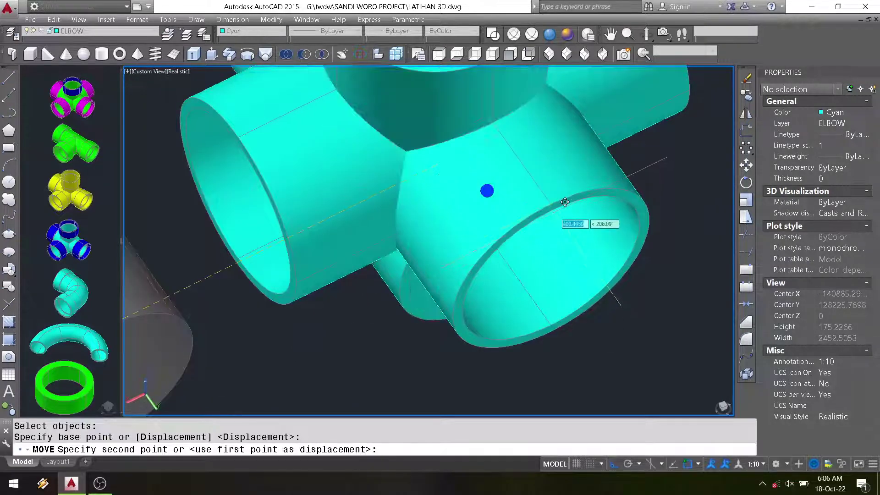
click(554, 209)
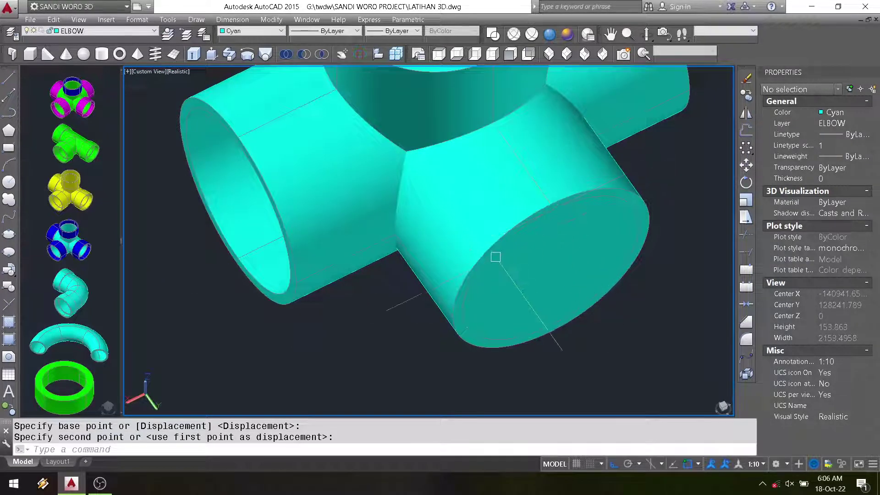
scroll(495, 257, down, 3)
Move the upper-left pipe into the lower-right socket of the fitting
text(m)
key(Return)
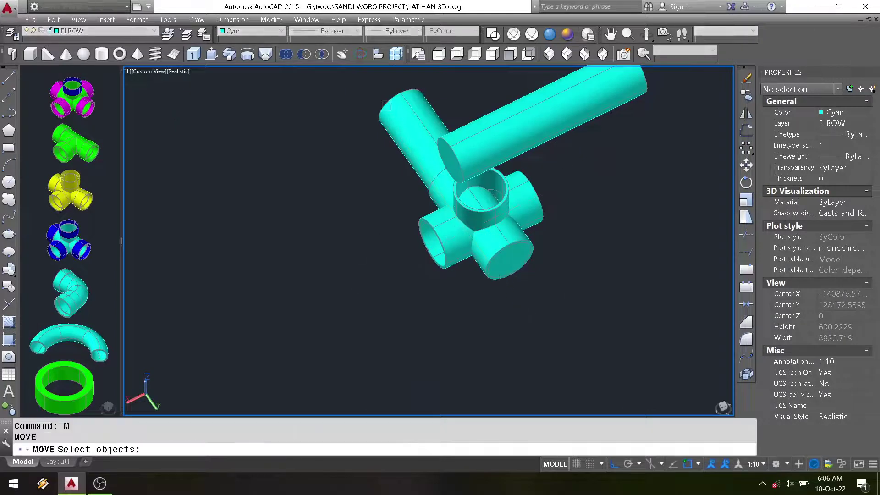
click(408, 133)
key(Return)
click(331, 128)
click(351, 160)
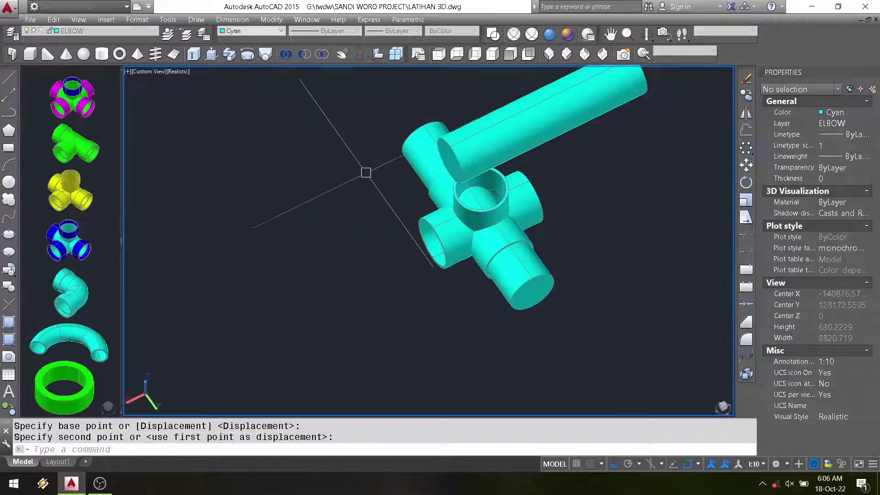
click(402, 151)
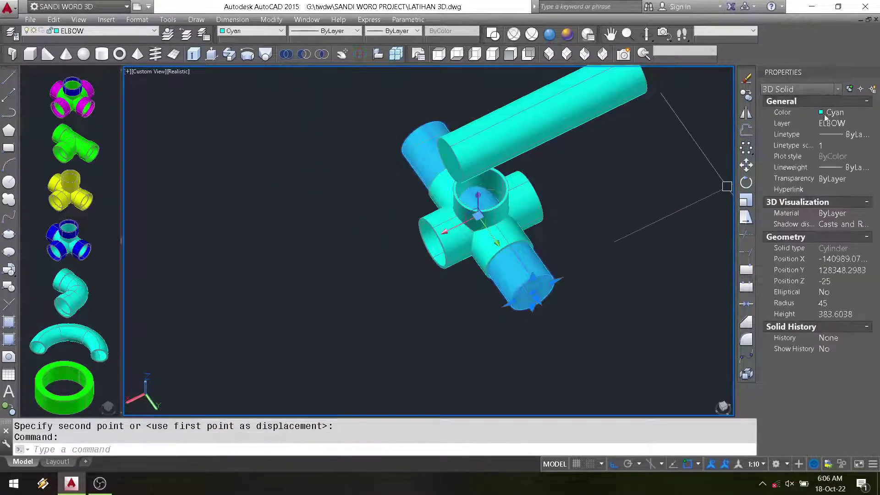
Make the placed pipe magenta
click(826, 115)
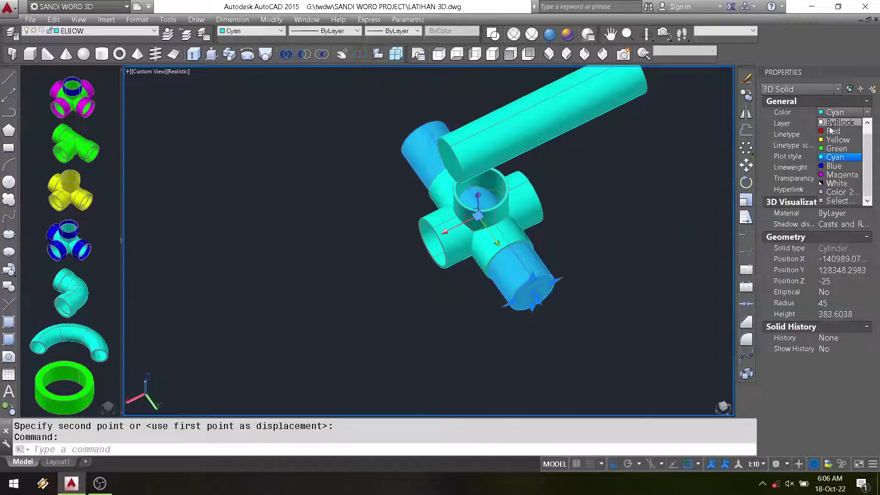
click(835, 178)
key(Escape)
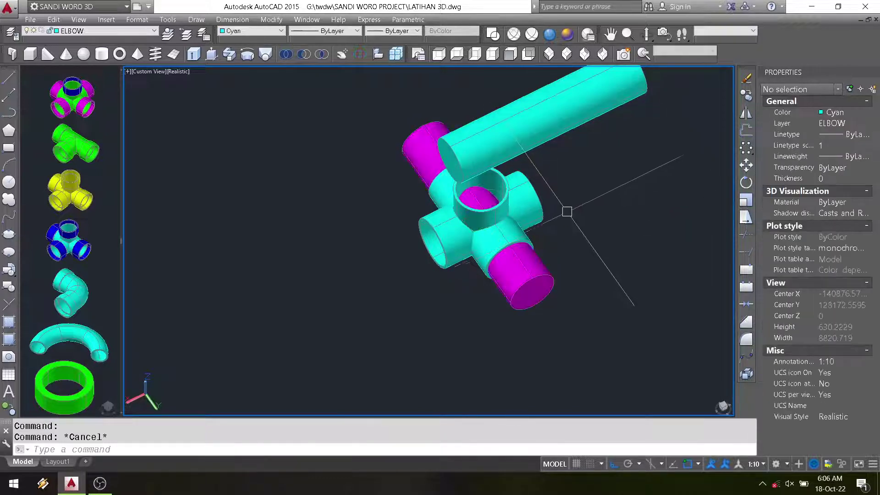
Move the remaining cyan pipe by its end into a side socket
text(m)
key(Return)
click(608, 114)
scroll(459, 142, up, 1)
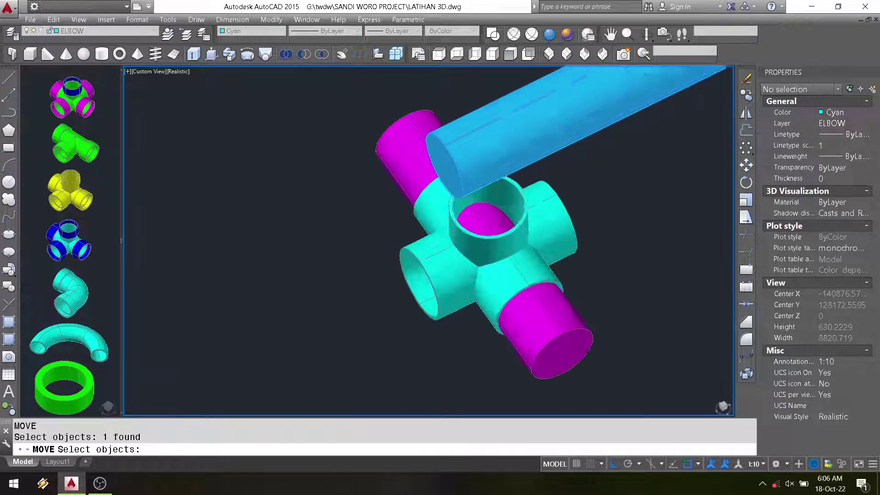
scroll(458, 142, up, 4)
key(Return)
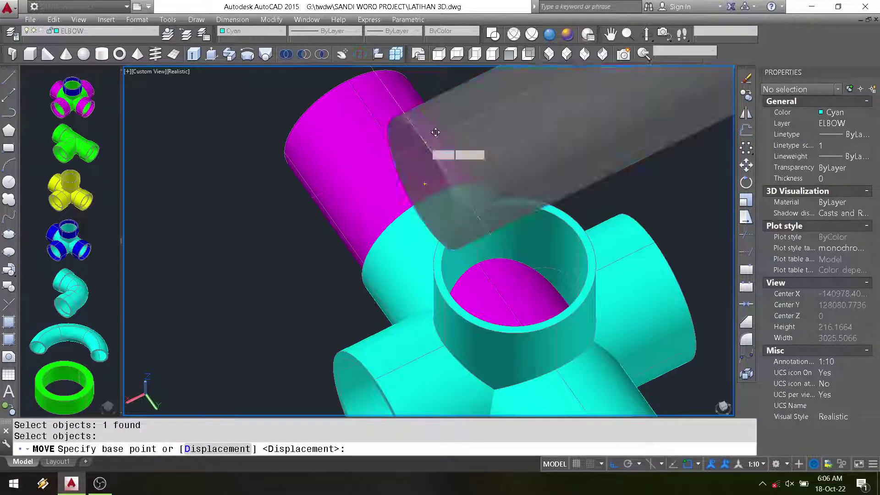
click(425, 143)
scroll(425, 143, down, 2)
scroll(394, 294, up, 2)
scroll(393, 295, up, 2)
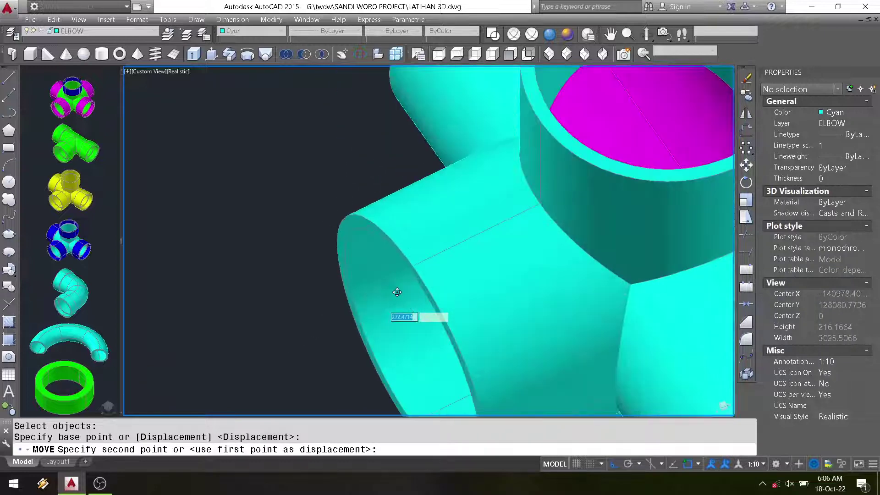
scroll(394, 294, up, 2)
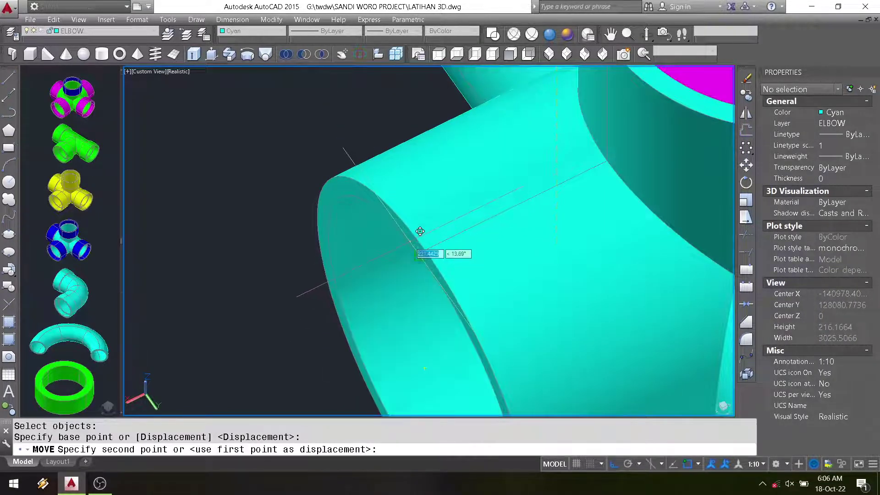
click(428, 266)
scroll(619, 182, down, 8)
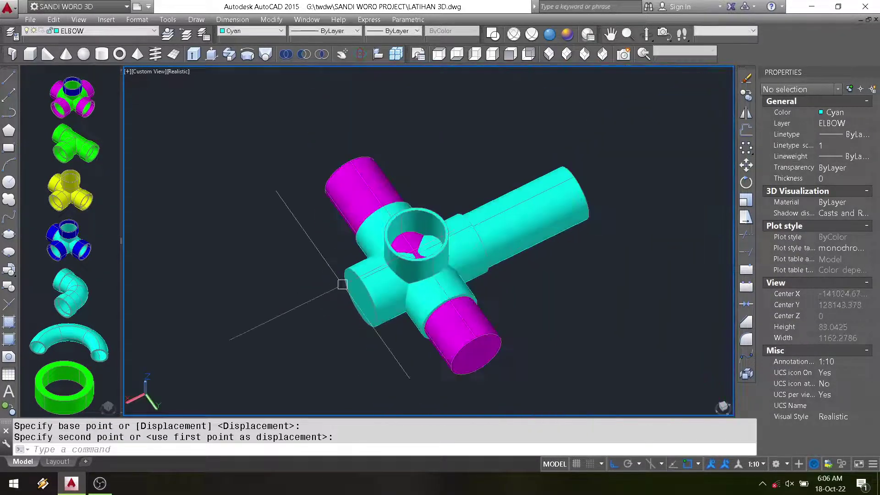
Recolour the last cyan pipe magenta and seat it in the empty left socket
click(580, 179)
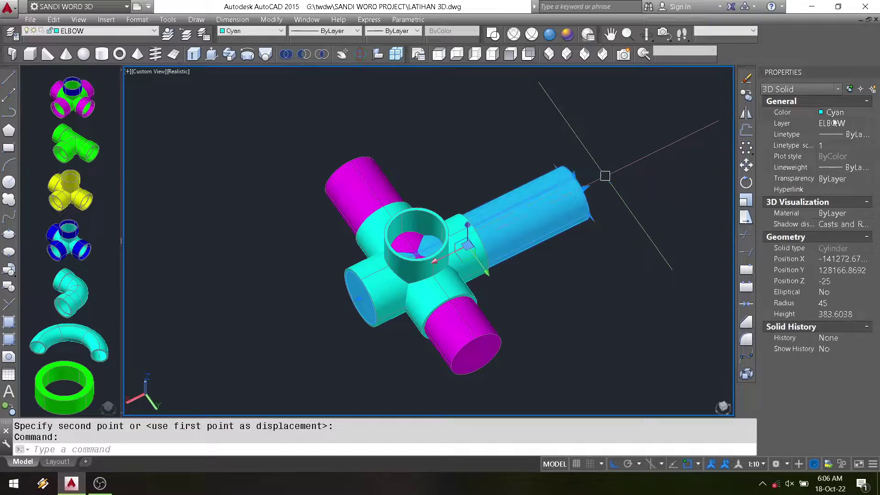
click(845, 114)
click(841, 174)
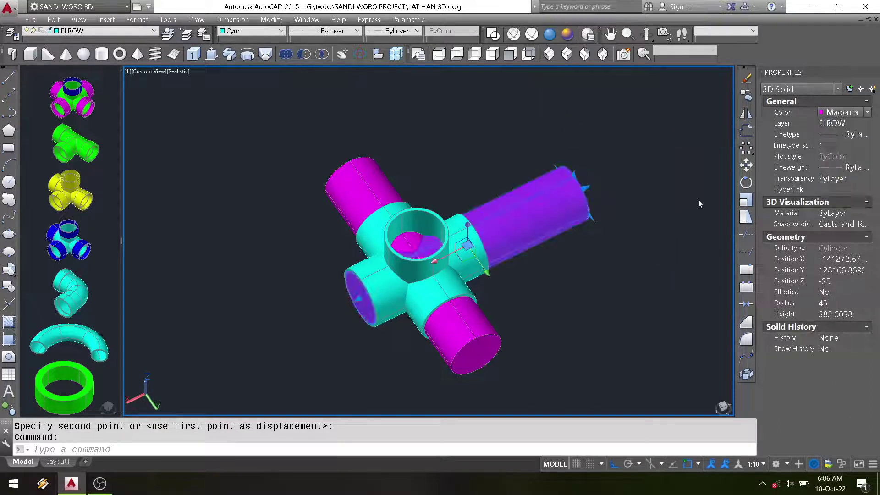
key(Escape)
text(m)
key(Return)
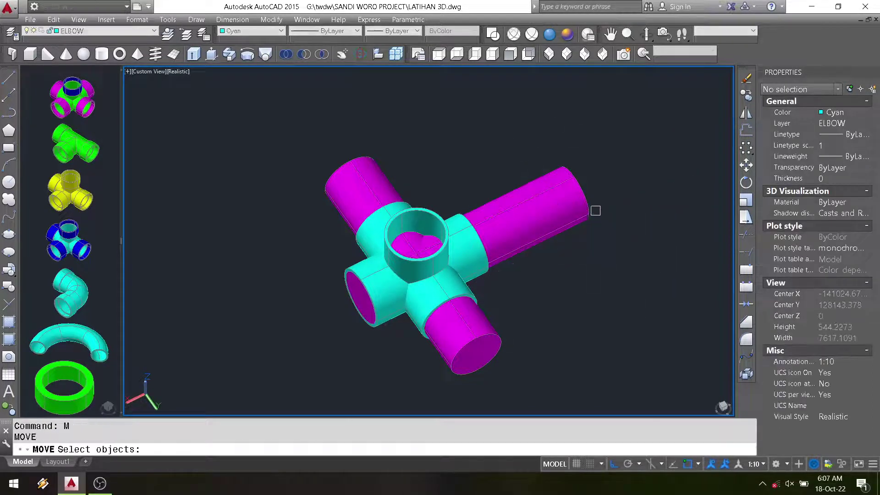
click(586, 211)
key(Return)
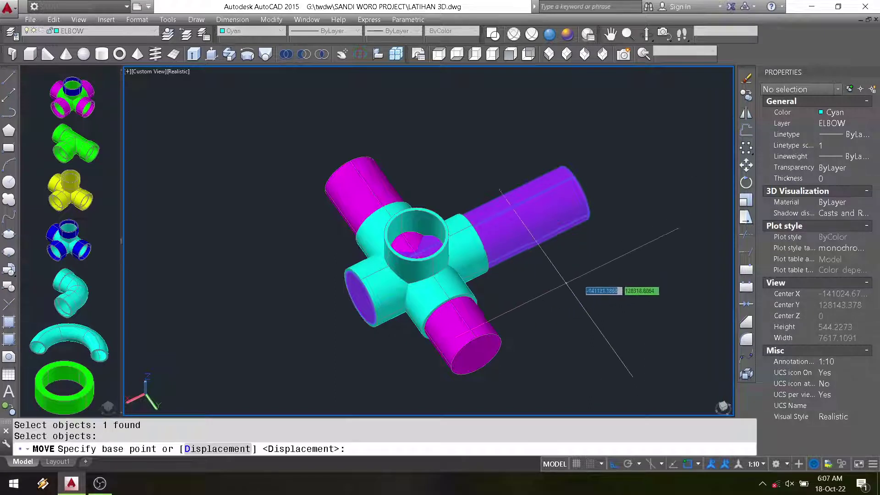
click(617, 257)
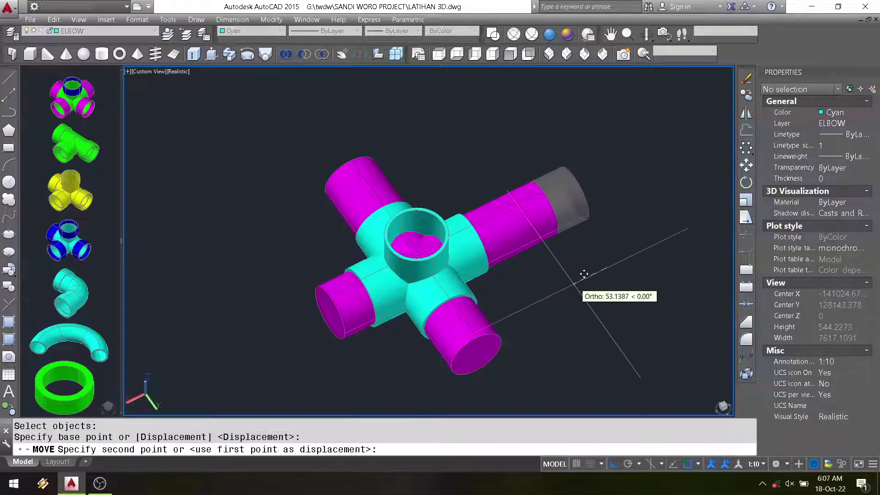
click(548, 300)
scroll(385, 257, up, 2)
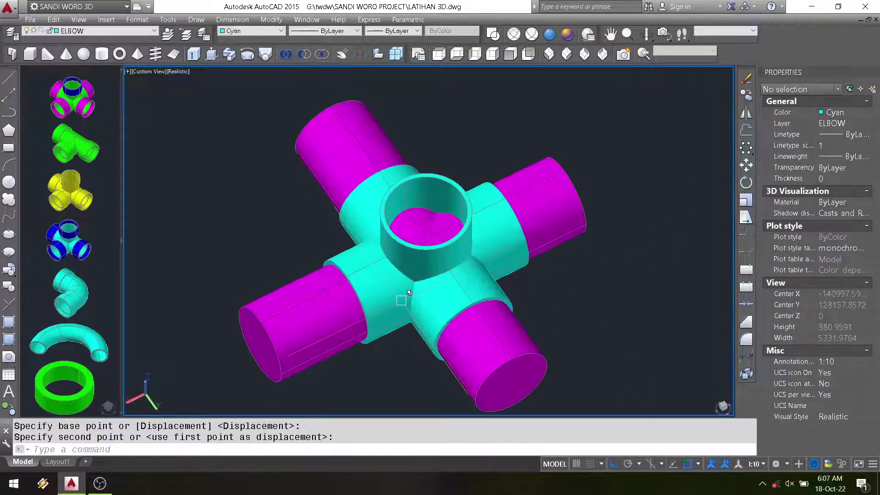
click(286, 55)
Window-select the four fitting parts and union them into one solid
click(262, 146)
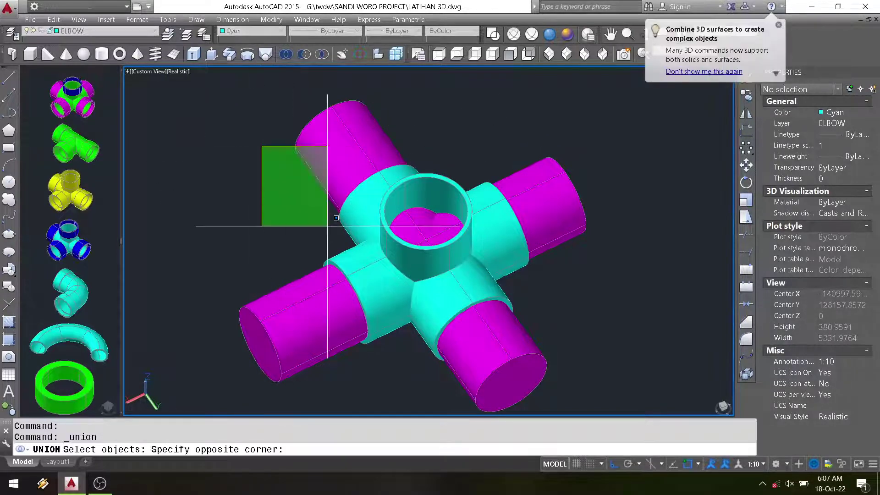
click(538, 372)
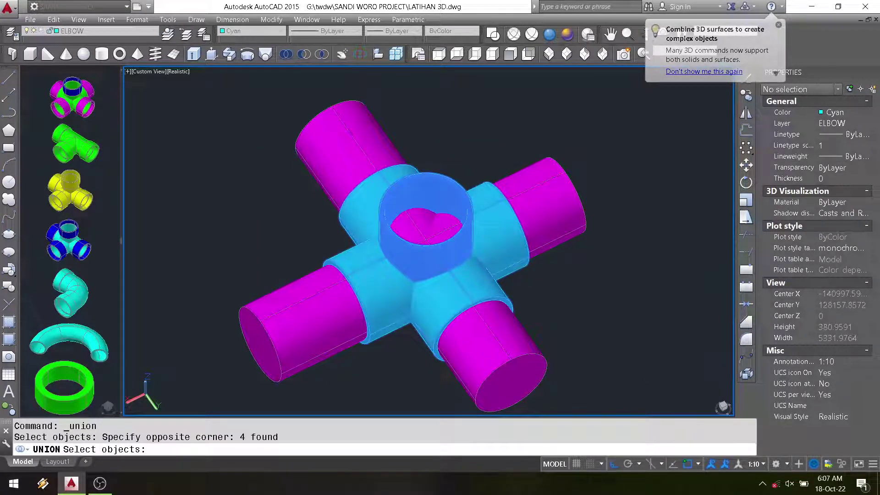
key(Return)
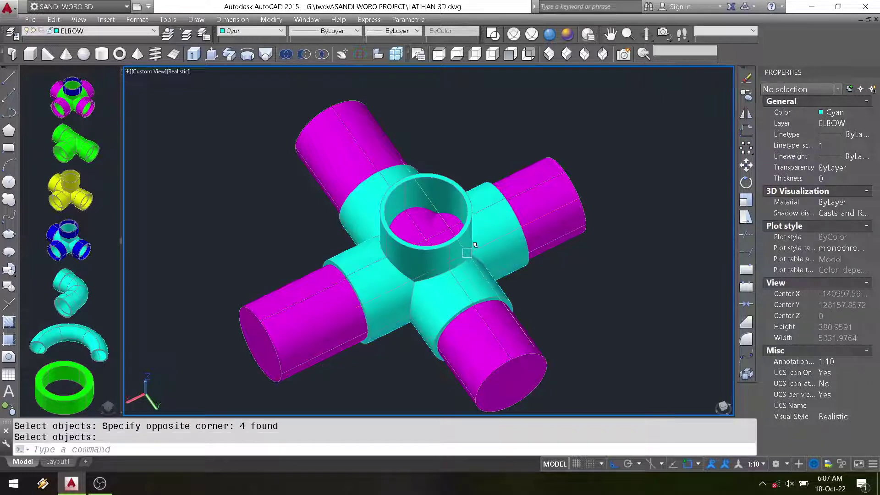
text(M)
Start moving the united cross fitting, then cancel the move
key(Return)
click(465, 241)
key(Return)
click(422, 255)
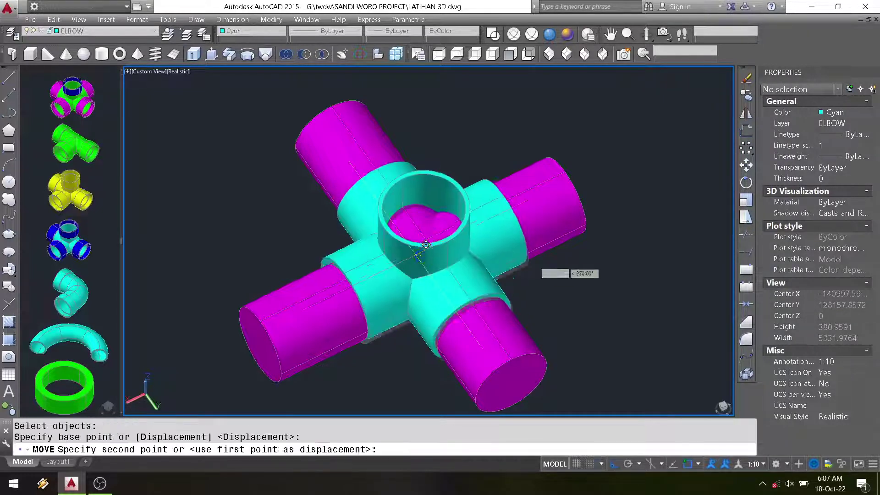
key(Escape)
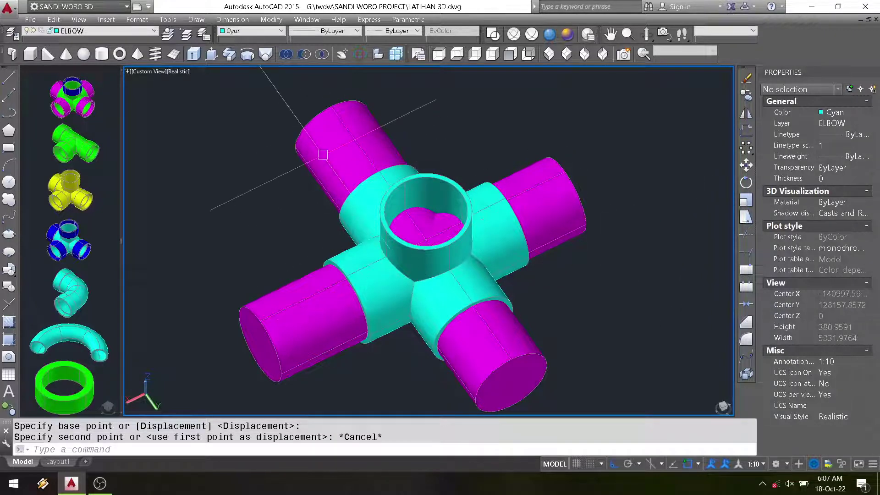
Subtract the long magenta cylinder from the cyan cross fitting
click(305, 55)
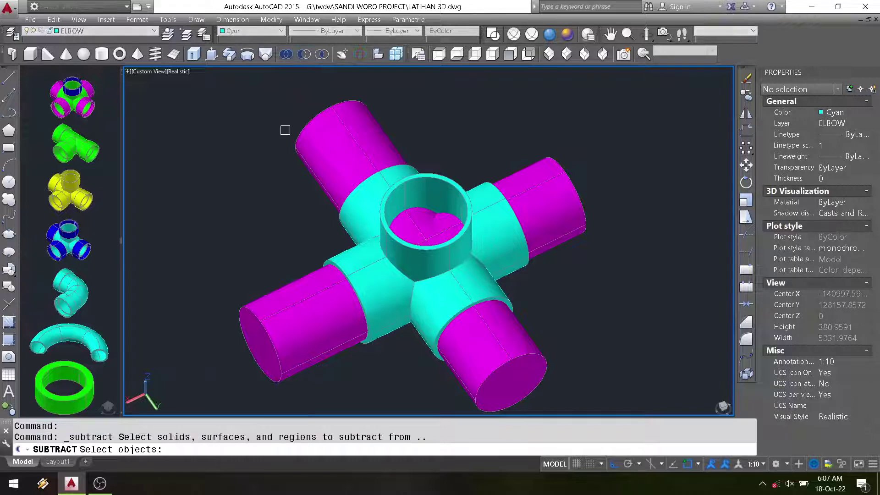
click(444, 172)
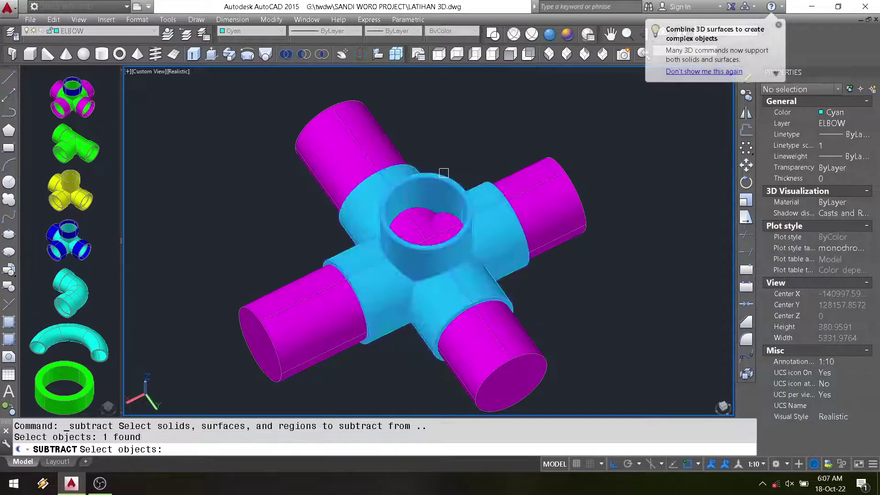
key(Return)
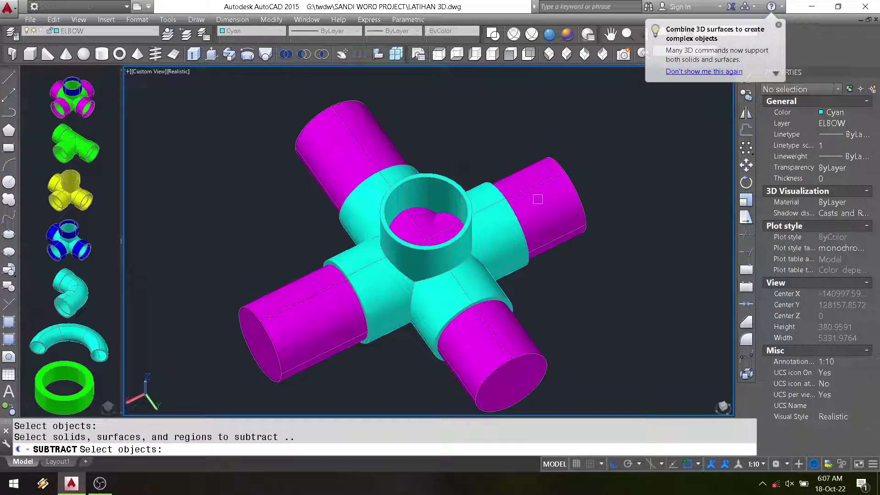
click(554, 159)
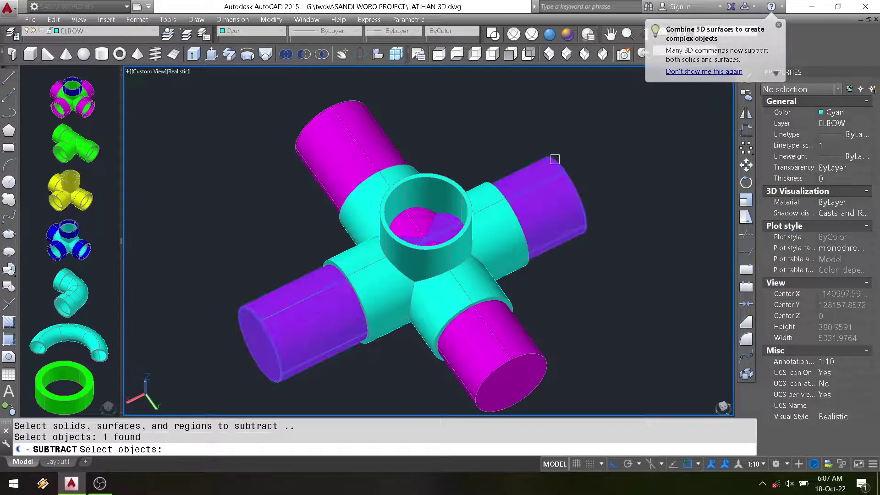
key(Return)
key(Return)
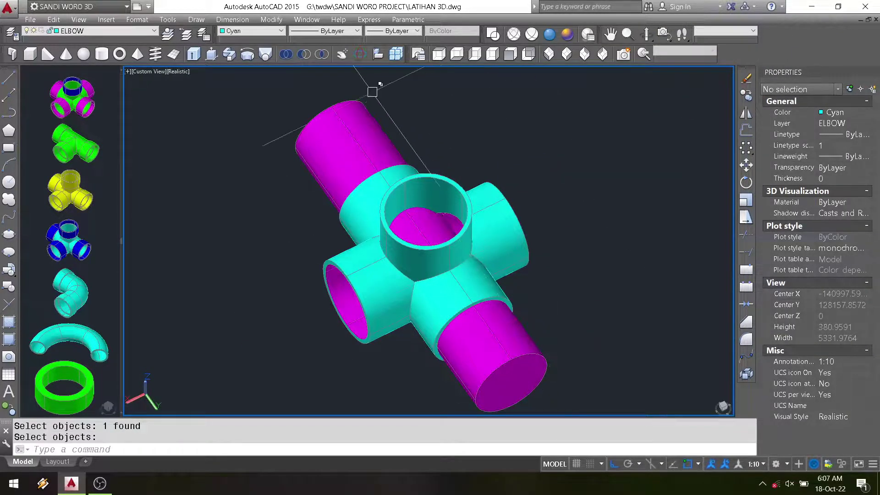
Subtract the remaining magenta cylinder and orbit the fitting to a near-front view
key(Return)
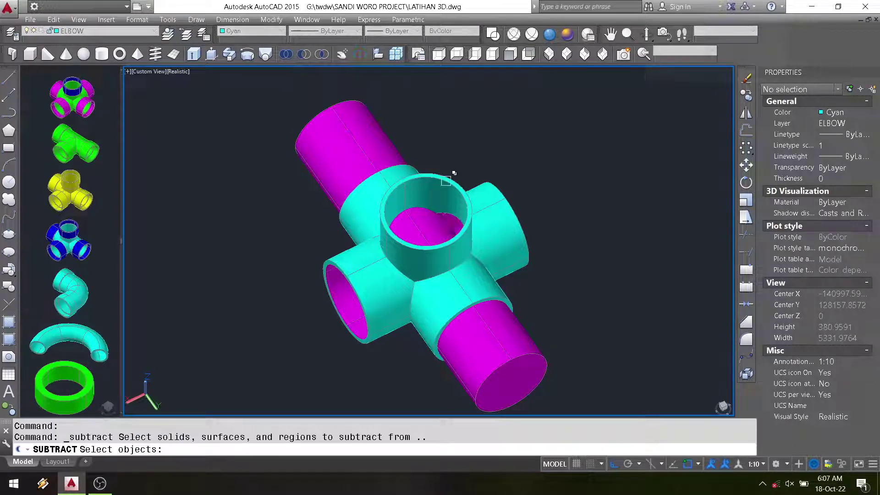
click(444, 179)
key(Return)
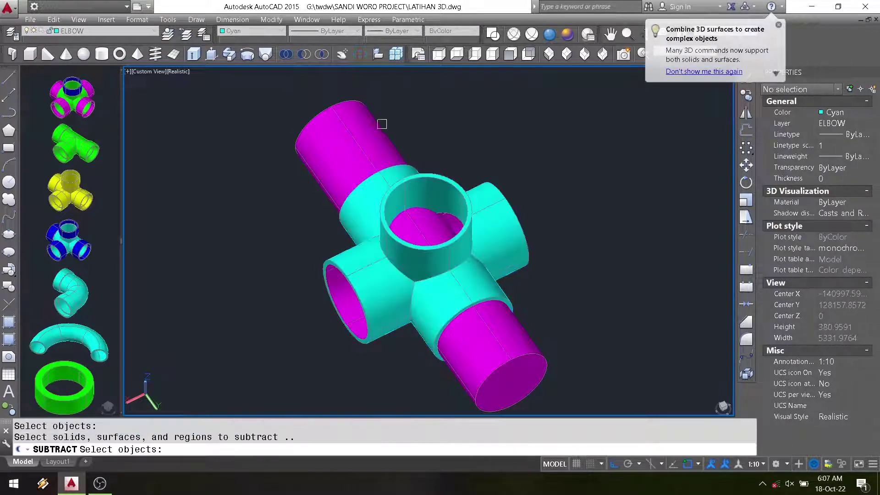
click(352, 100)
key(Return)
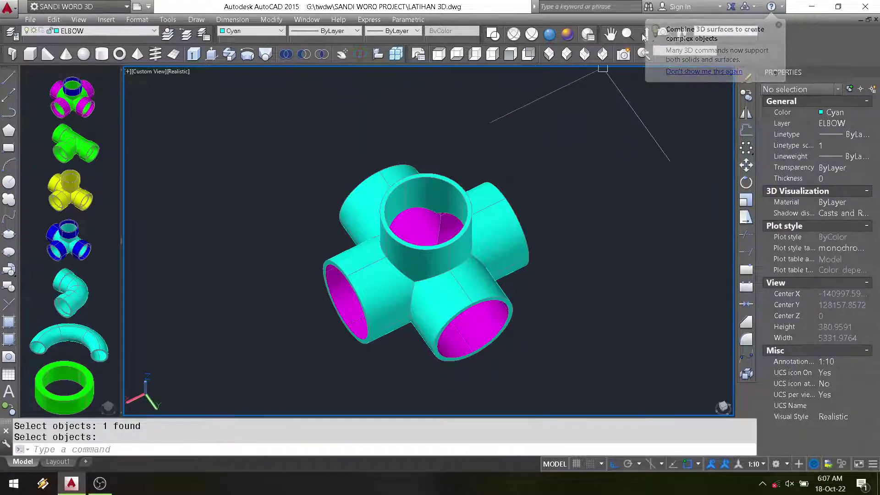
click(646, 34)
mouse_move(550, 105)
mouse_down()
mouse_move(530, 155)
mouse_move(397, 181)
mouse_move(393, 134)
mouse_move(492, 337)
mouse_move(546, 173)
mouse_move(526, 163)
mouse_move(356, 187)
mouse_move(421, 287)
mouse_up()
Change the hollow cross fitting's colour to Green in Properties
right_click(535, 182)
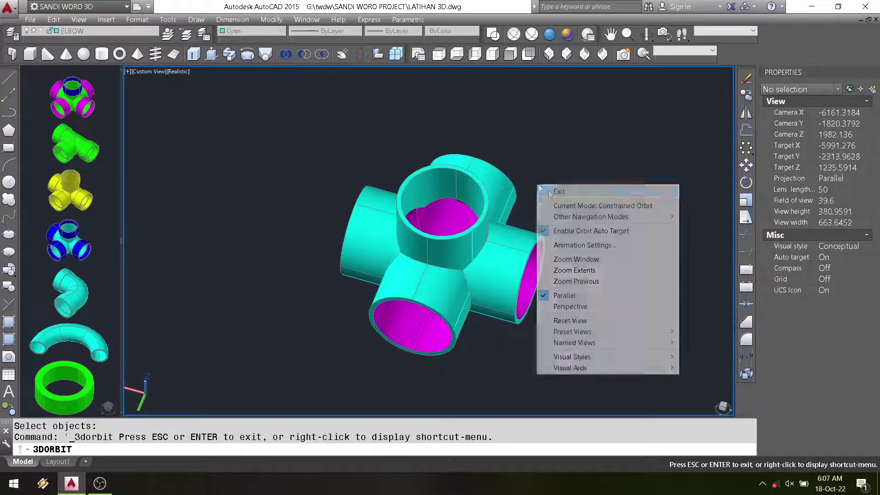
click(550, 191)
click(519, 283)
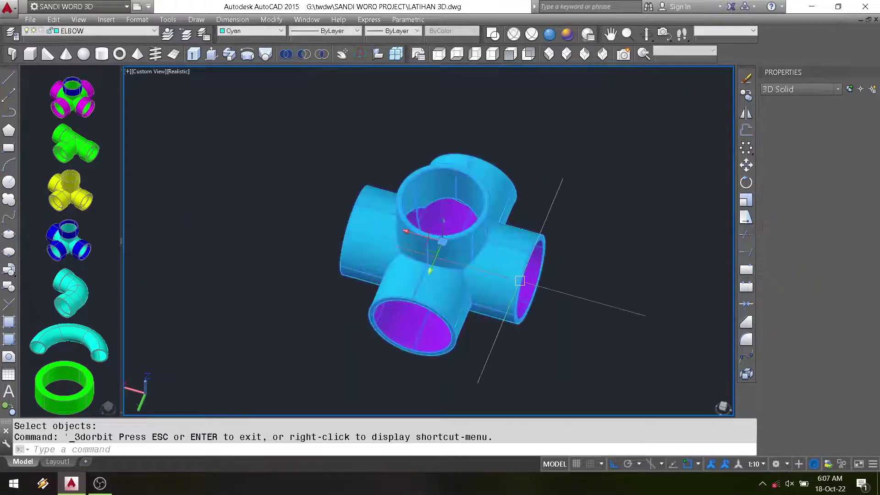
click(855, 114)
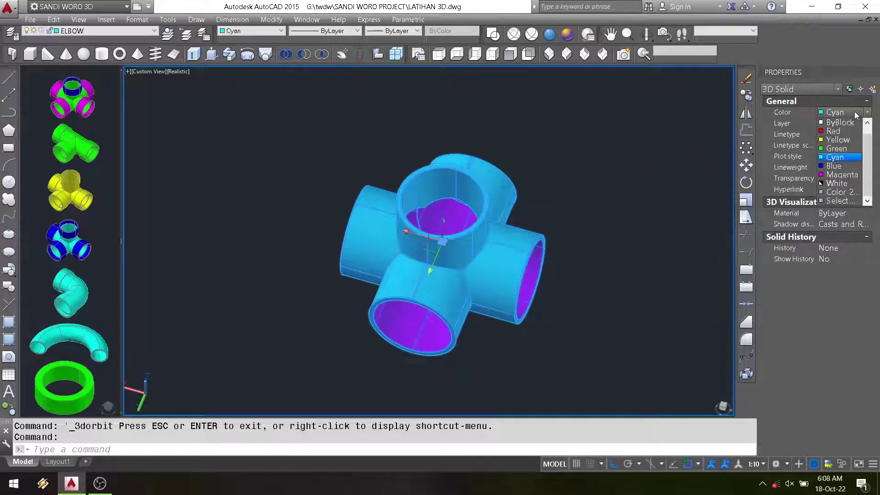
click(831, 149)
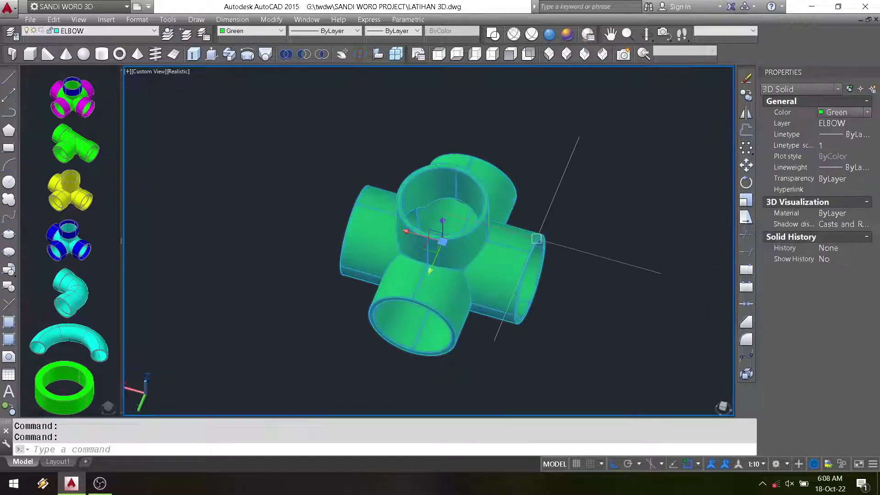
key(Escape)
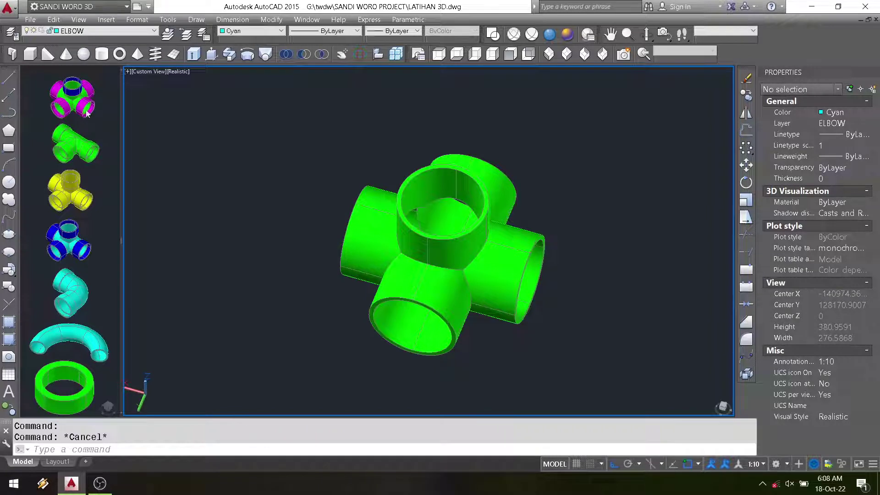
Orbit the green fitting to an angled top view
click(644, 36)
mouse_move(531, 165)
mouse_down()
mouse_move(553, 218)
mouse_move(538, 246)
mouse_up()
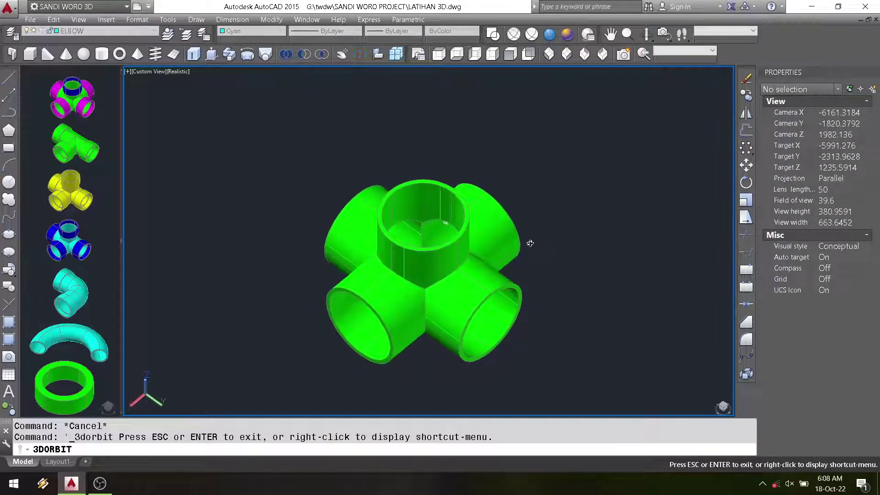
right_click(517, 187)
click(518, 186)
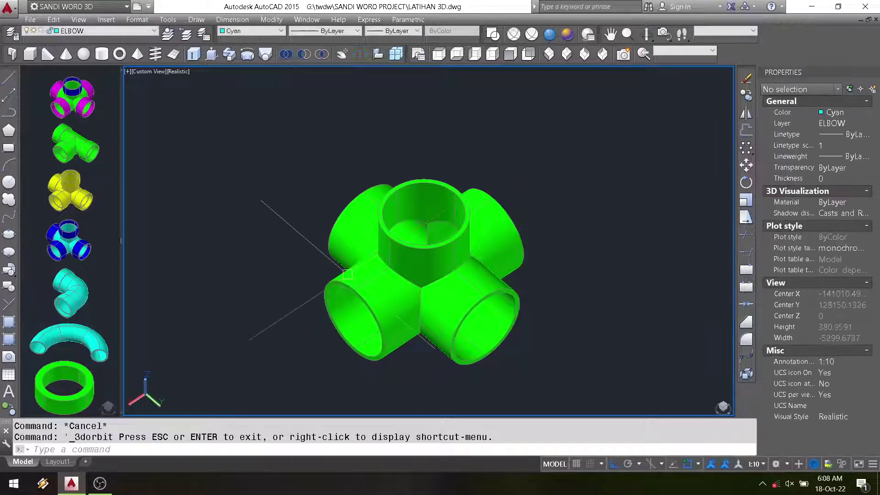
scroll(353, 225, down, 2)
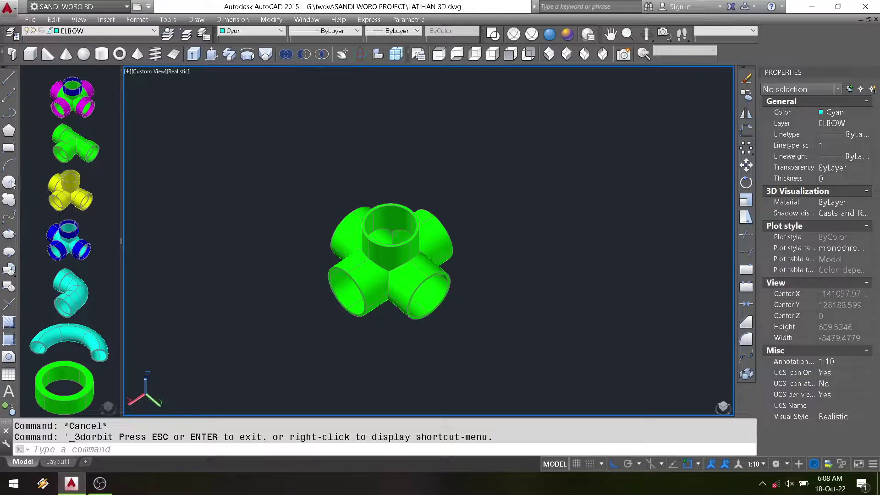
Draw a radius-50 circle to the right of the fitting
text(c)
key(Return)
click(515, 284)
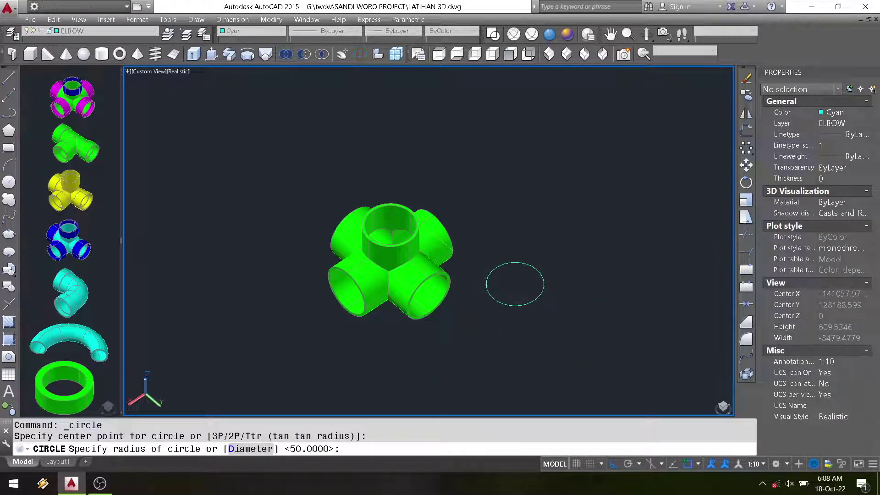
text(50)
key(Return)
scroll(520, 294, up, 1)
scroll(523, 292, up, 2)
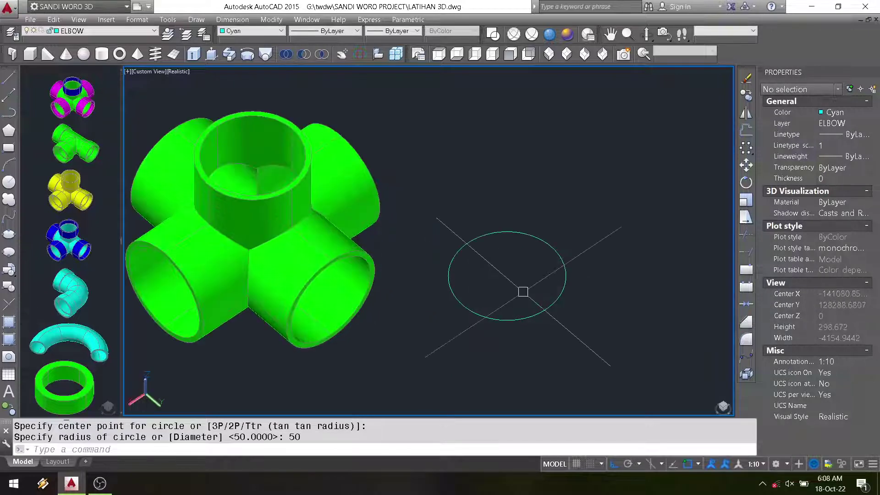
Offset the circle 5 units outward into a concentric pair
key(Return)
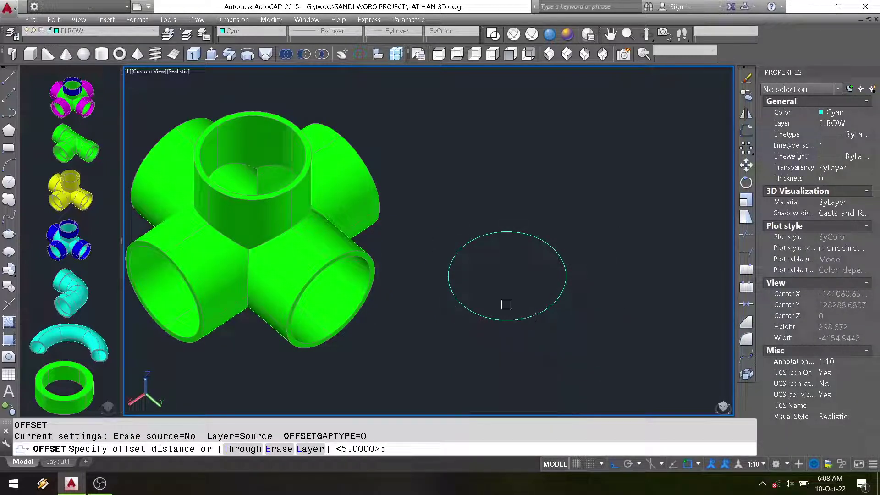
text(5)
key(Return)
click(504, 319)
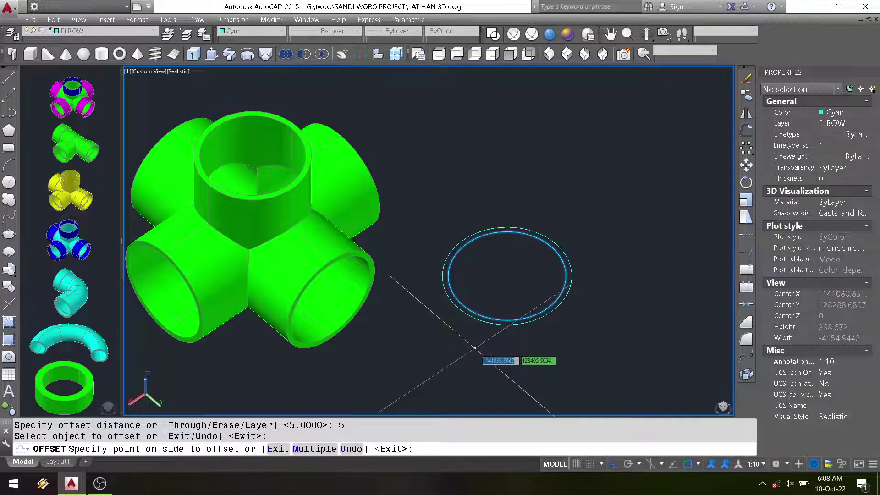
click(474, 348)
key(Return)
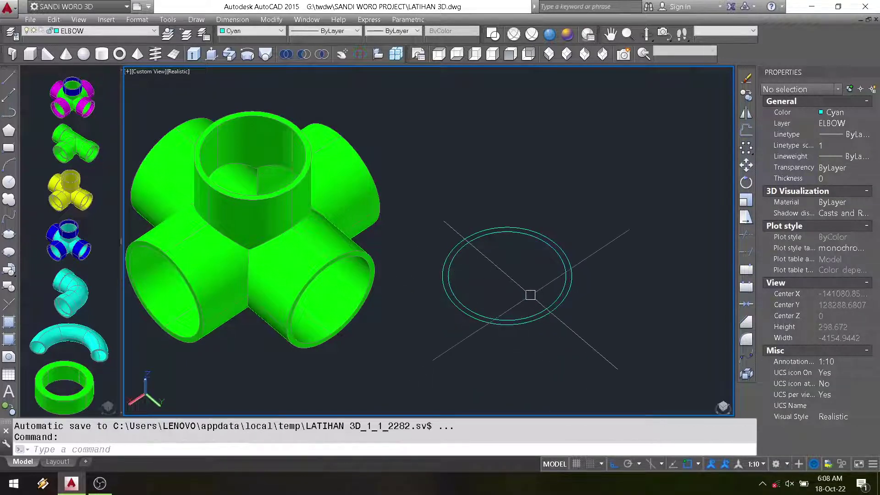
scroll(565, 232, up, 2)
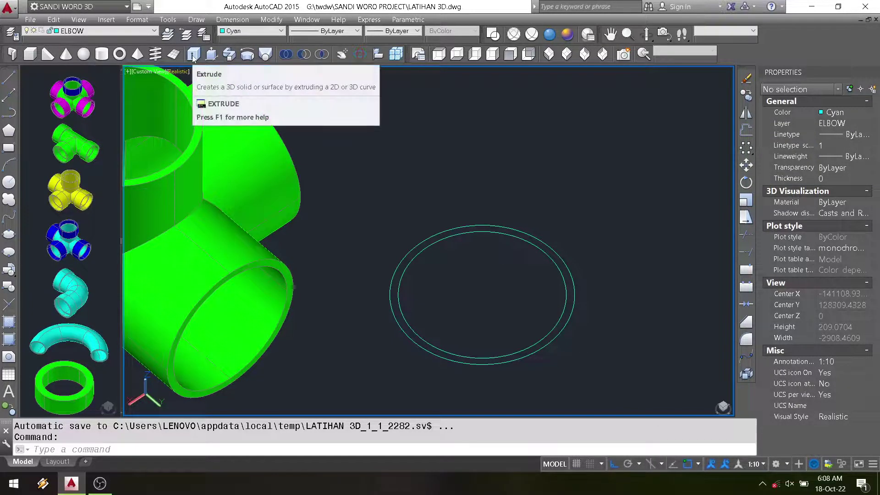
Extrude the radius-50 circle and its 5-unit offset together into two equal-height cylinders
click(193, 55)
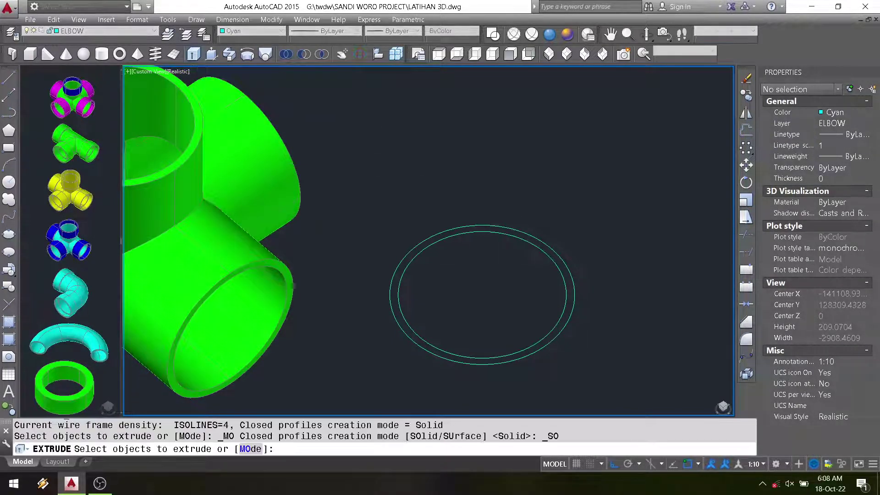
scroll(570, 260, up, 2)
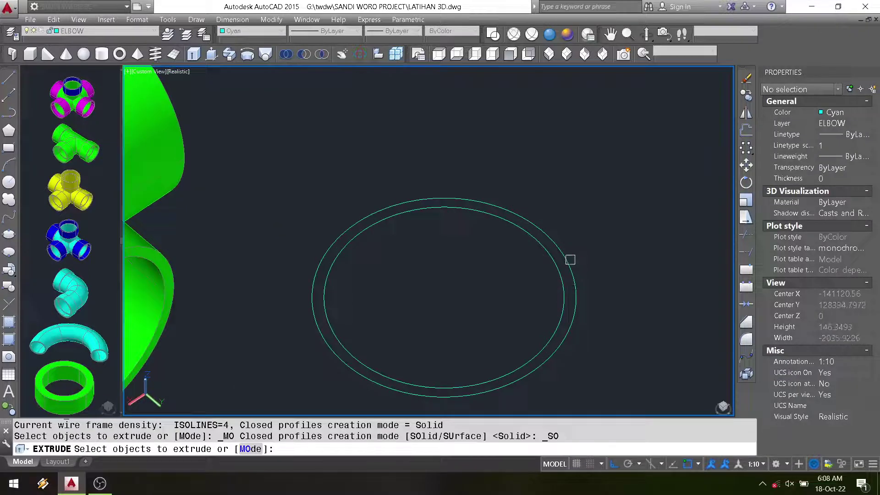
click(556, 236)
key(Return)
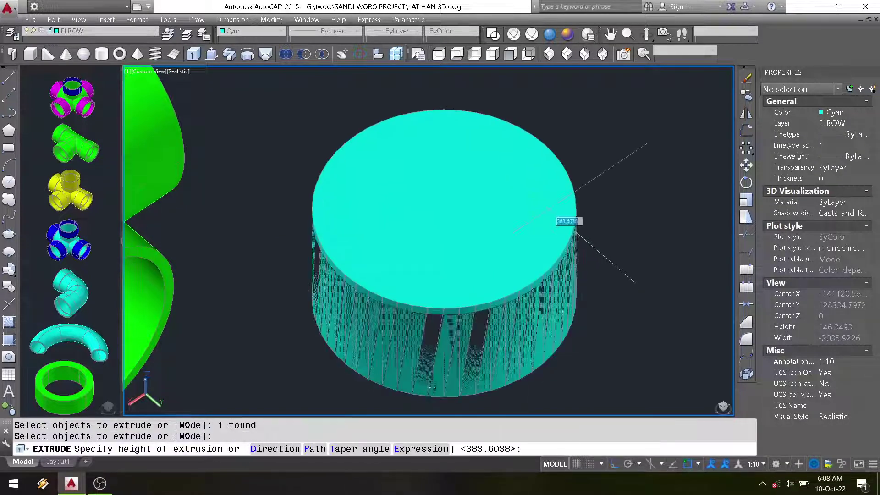
key(Escape)
key(Return)
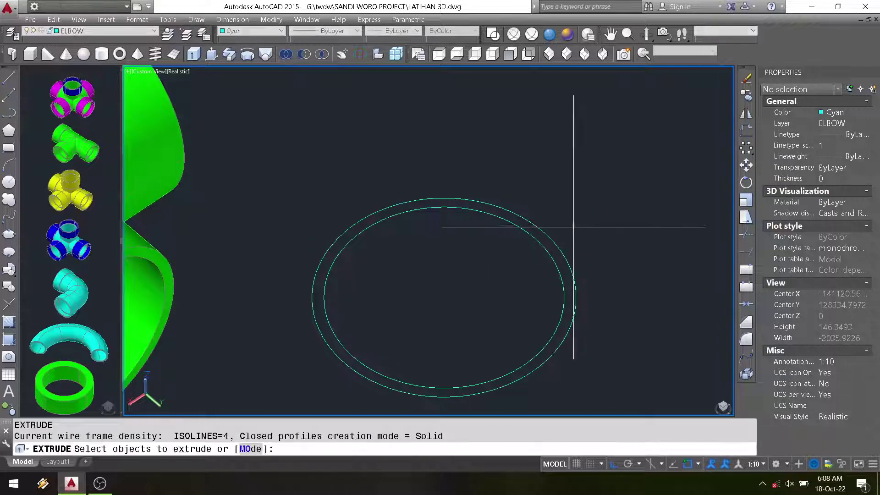
click(573, 226)
click(526, 270)
key(Return)
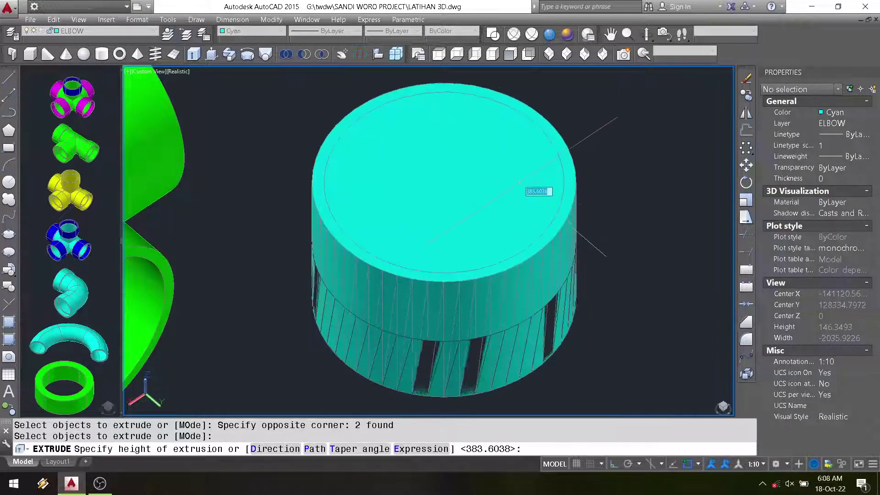
click(518, 180)
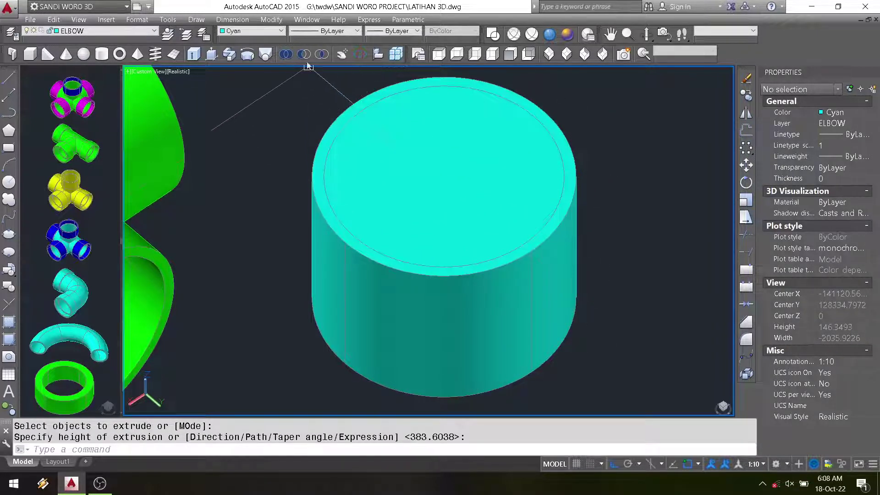
click(305, 54)
scroll(401, 154, down, 2)
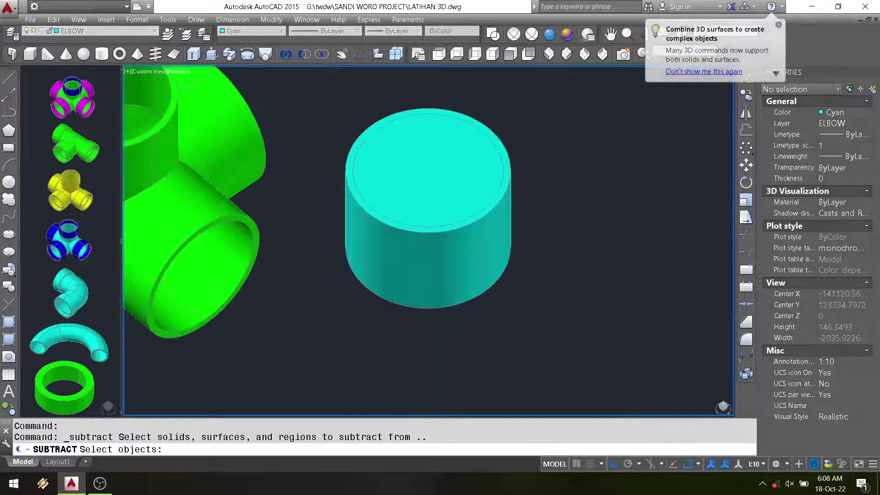
Subtract the inner cylinder from the outer one to form a hollow cyan sleeve
click(488, 119)
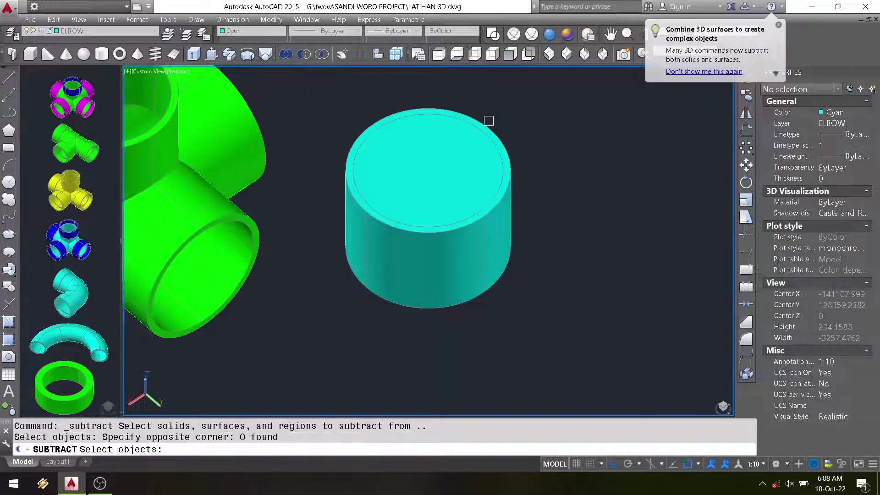
click(487, 123)
key(Return)
click(479, 116)
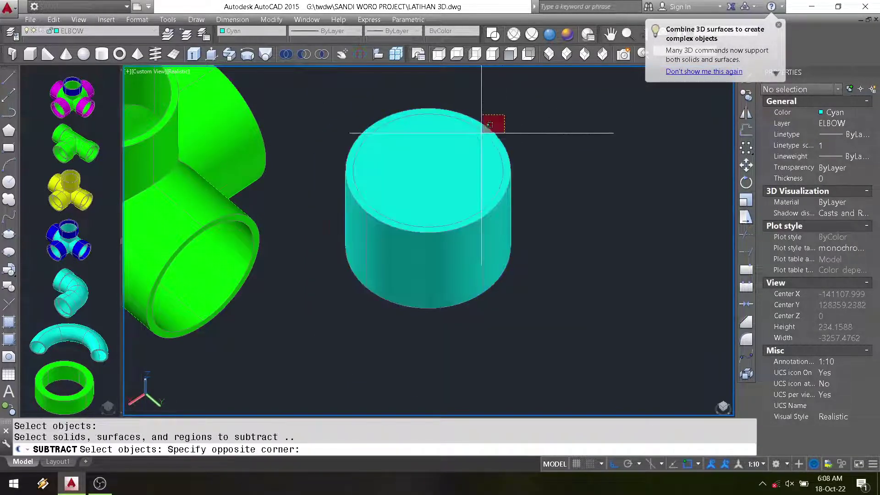
click(502, 133)
key(Return)
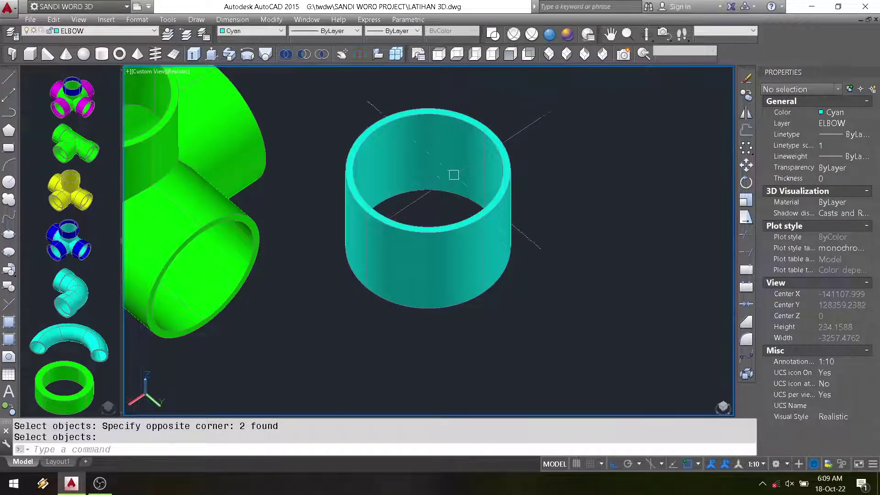
Orbit around the hollow cyan sleeve, then erase it with a window selection
click(646, 37)
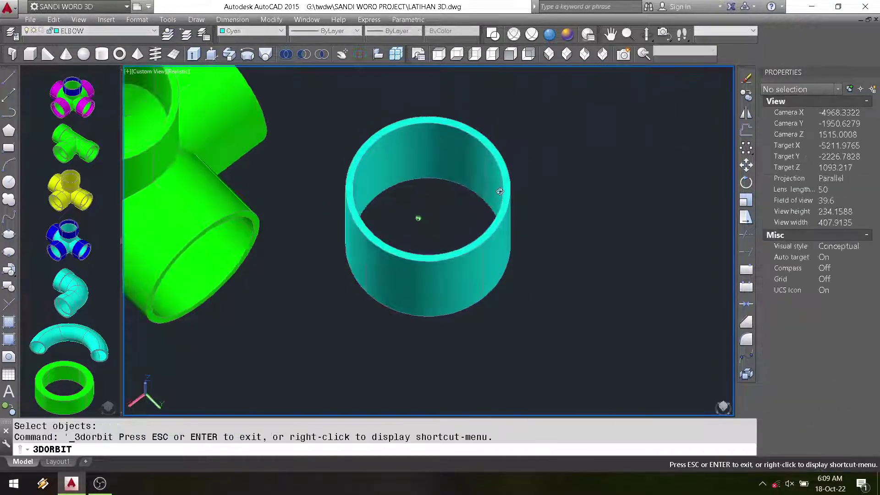
drag(562, 142, 538, 146)
right_click(538, 146)
click(555, 150)
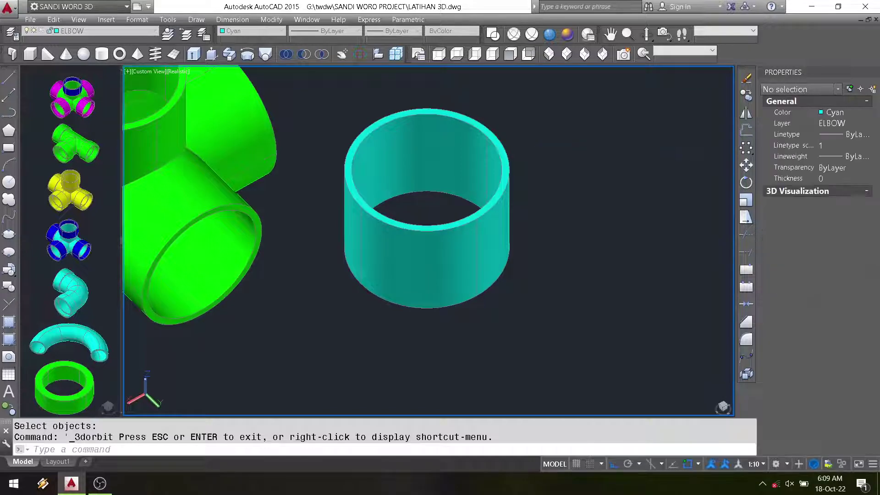
scroll(627, 84, down, 2)
text(e)
key(Return)
click(706, 240)
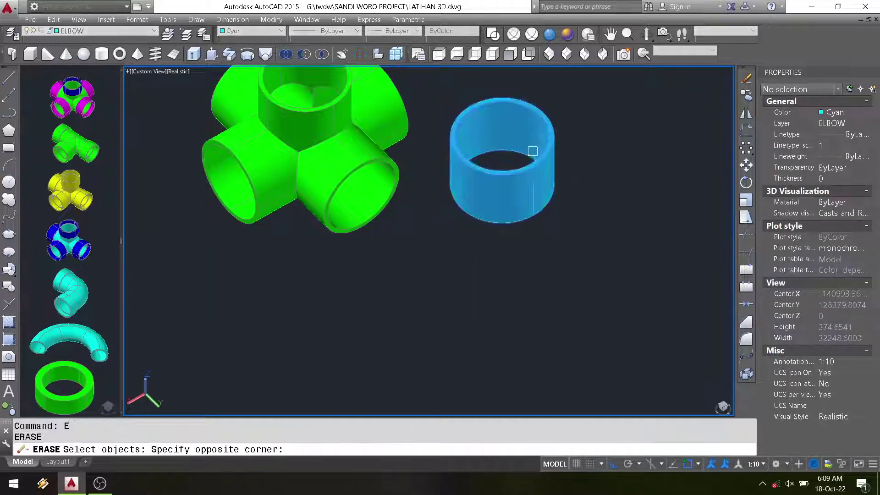
click(447, 69)
key(Return)
Undo twice to restore the erased sleeve and revert the extrusion to two circles
text(u)
key(Return)
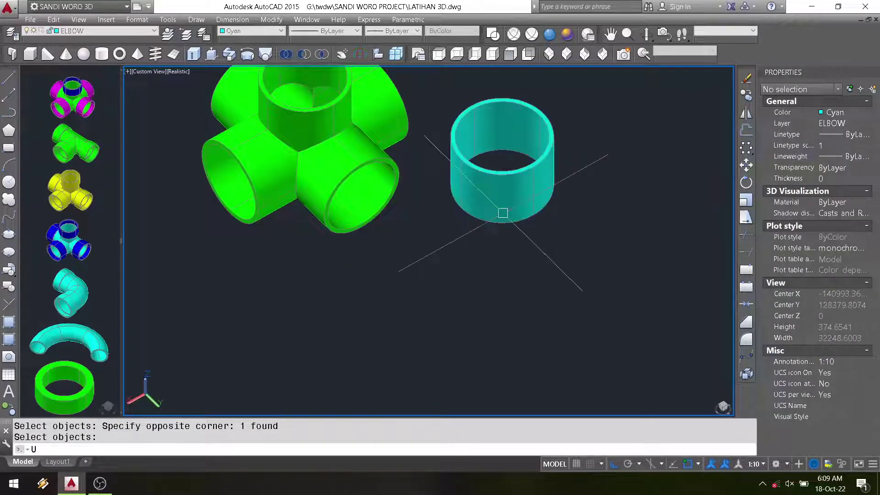
scroll(504, 193, up, 2)
scroll(502, 198, up, 2)
text(u)
key(Return)
scroll(501, 198, down, 2)
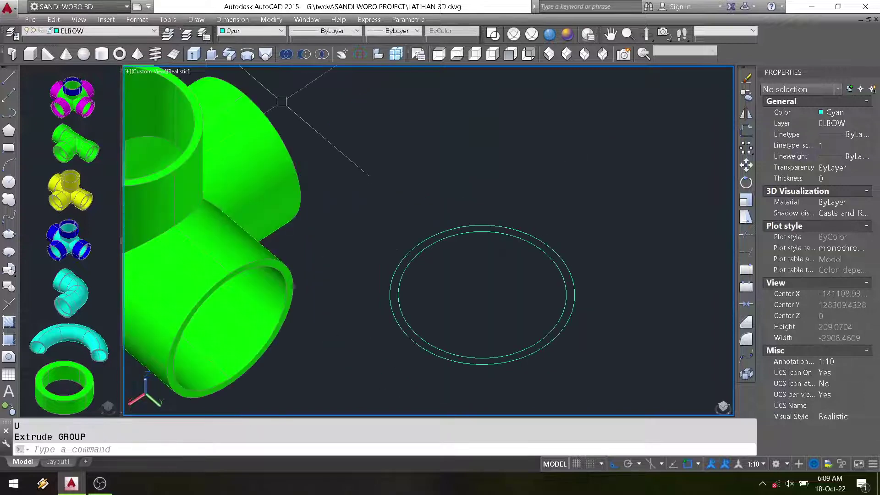
Presspull the ring between the two cyan circles up 50 units into a hollow sleeve
click(211, 54)
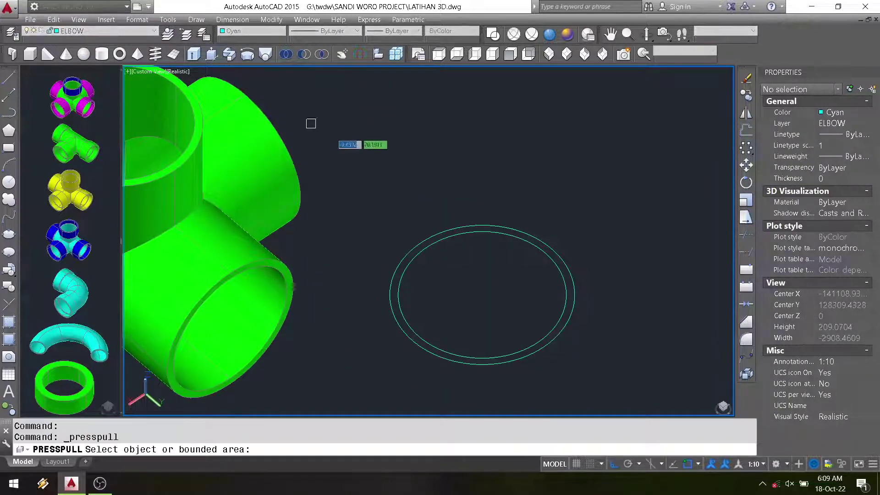
scroll(593, 335, up, 3)
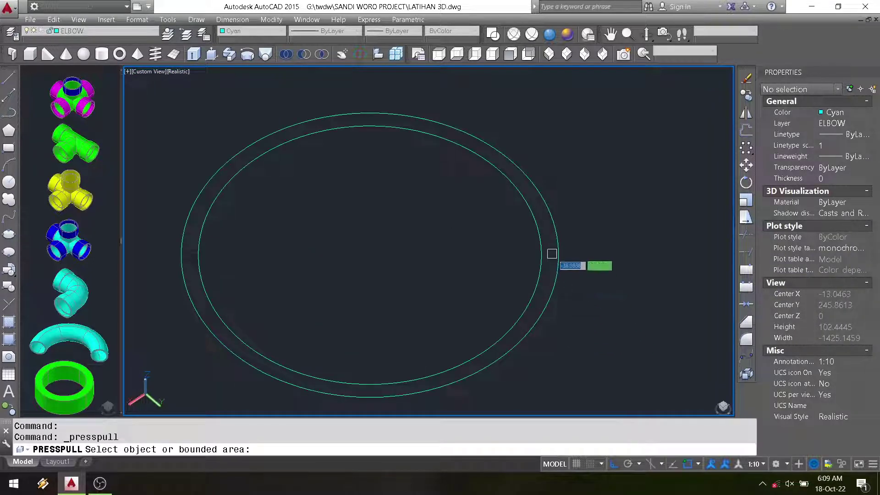
scroll(604, 253, up, 2)
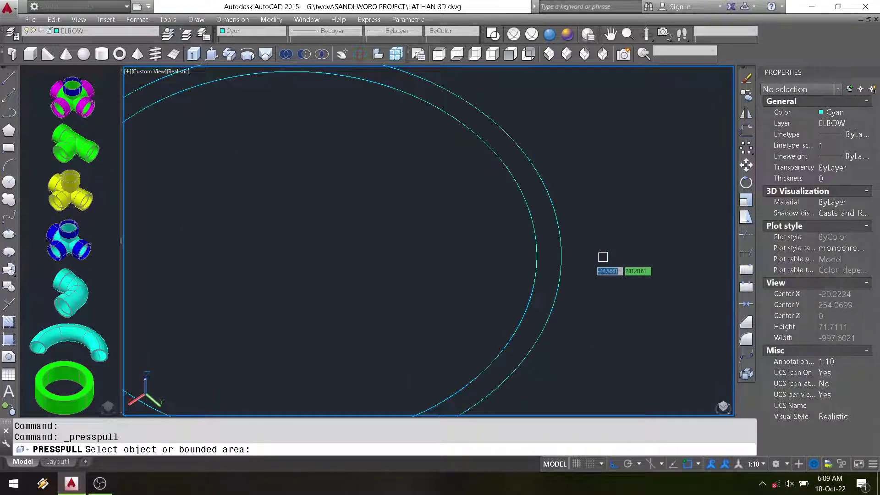
click(551, 251)
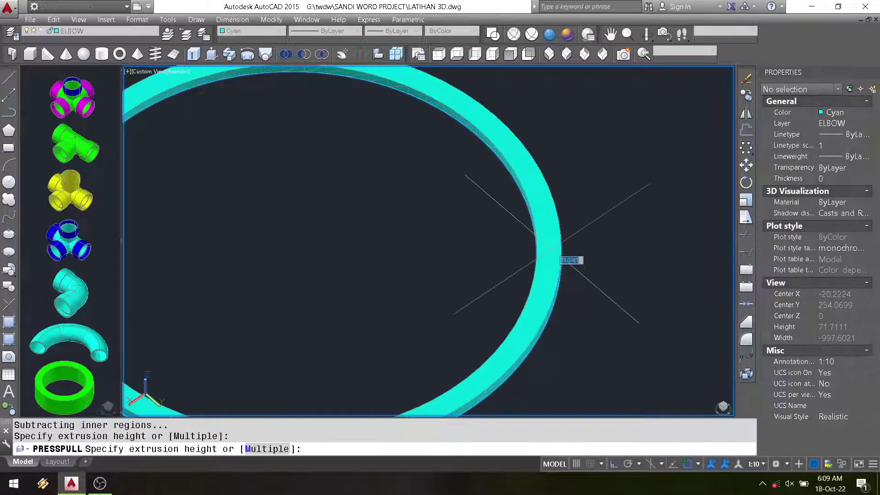
scroll(551, 252, down, 3)
scroll(551, 251, down, 2)
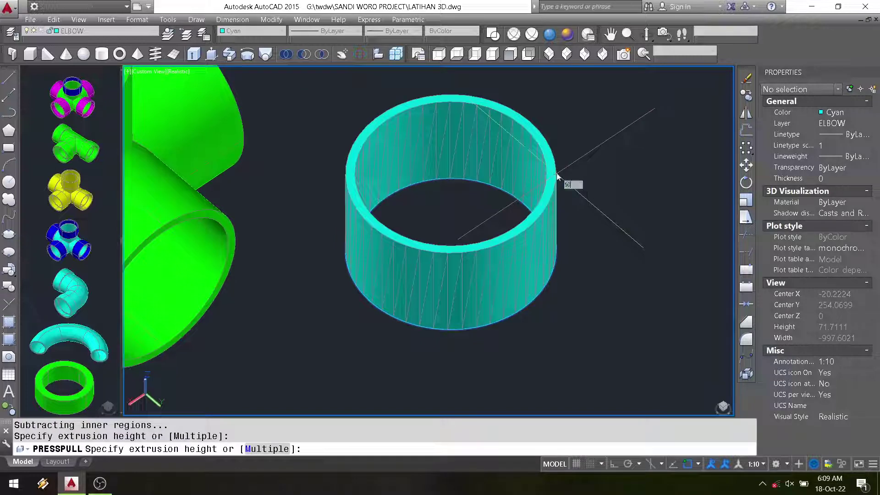
key(Return)
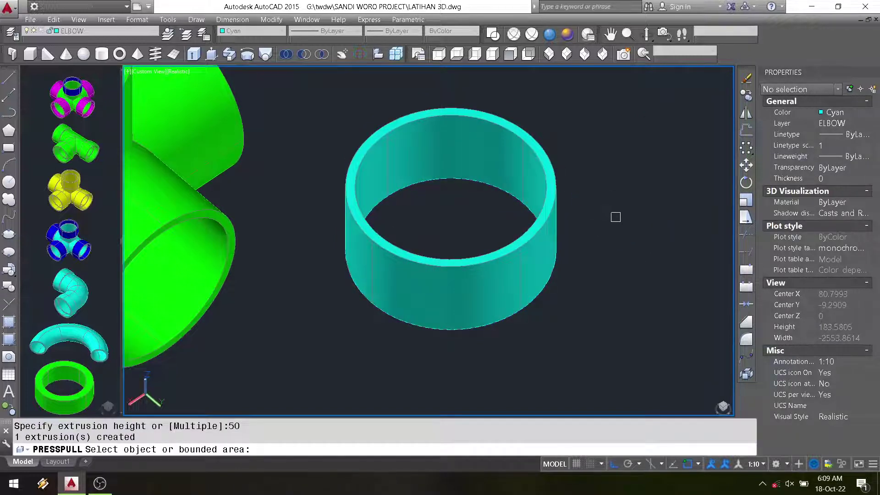
key(Return)
scroll(615, 219, down, 3)
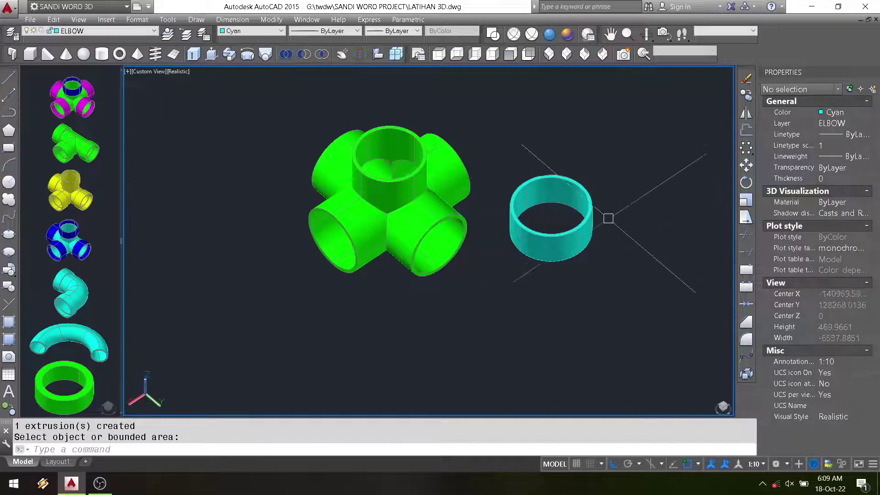
Copy the cyan sleeve onto the green cross fitting's top socket
click(746, 95)
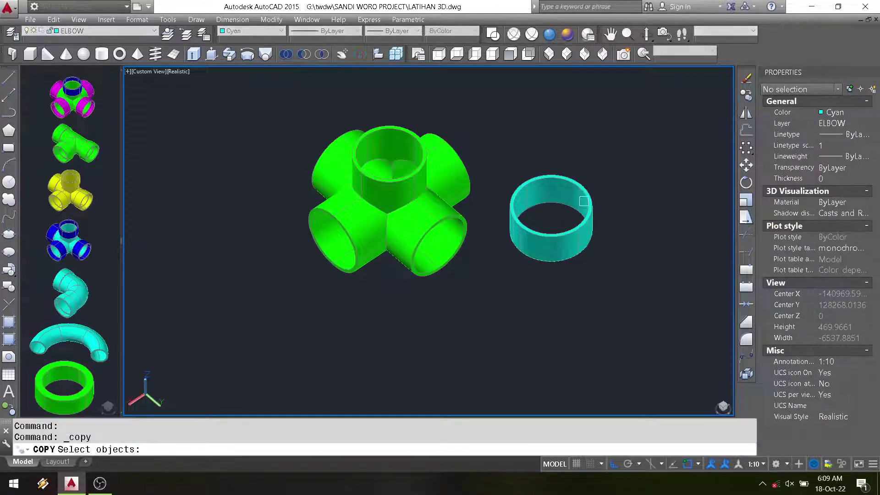
click(569, 183)
scroll(561, 178, up, 3)
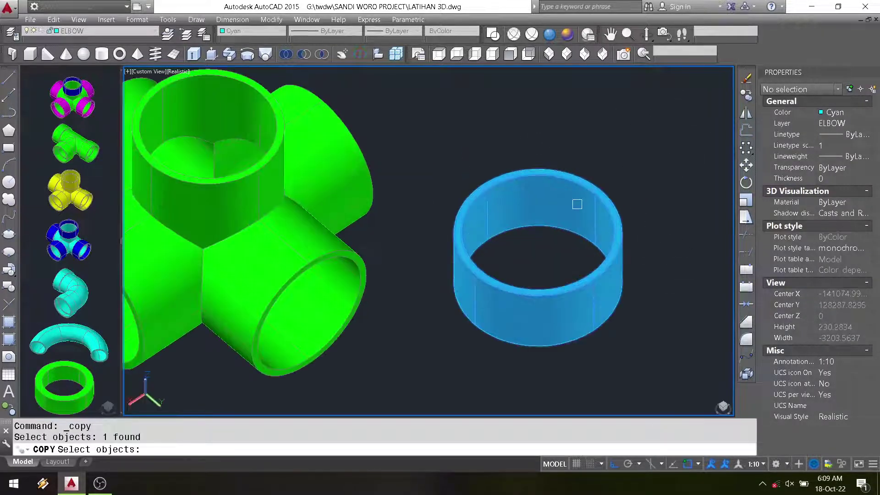
key(Return)
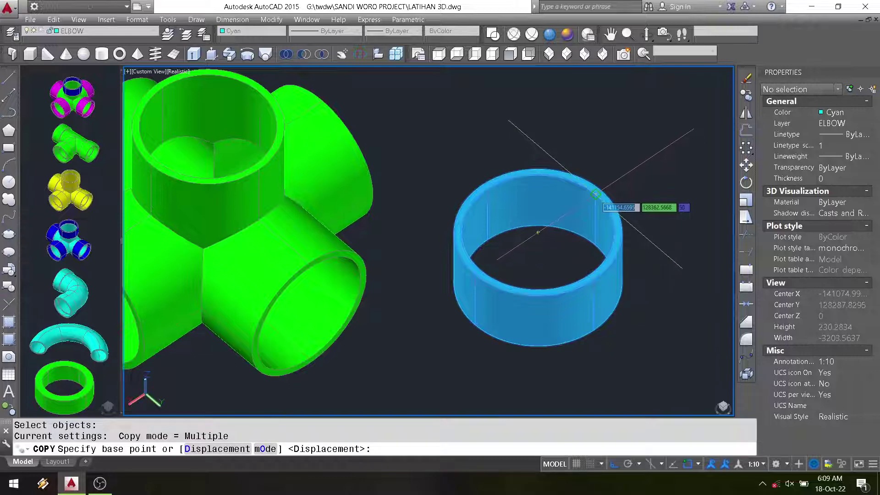
click(595, 194)
scroll(509, 206, down, 2)
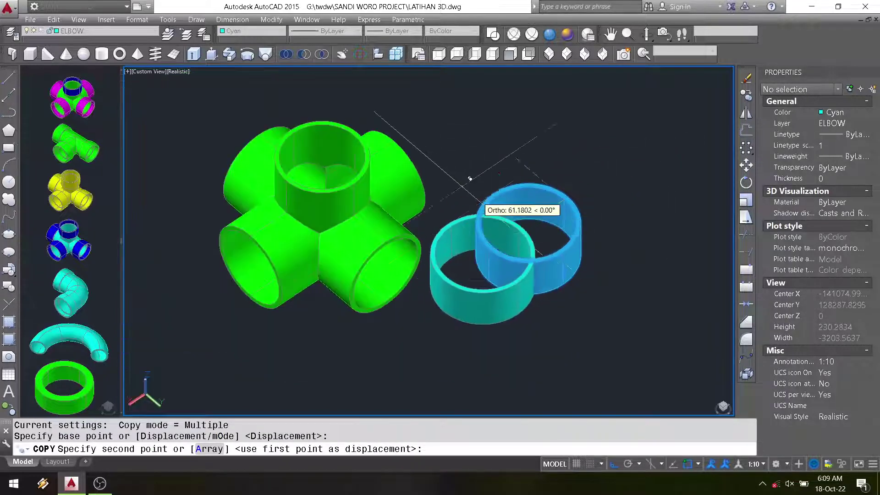
scroll(363, 153, up, 3)
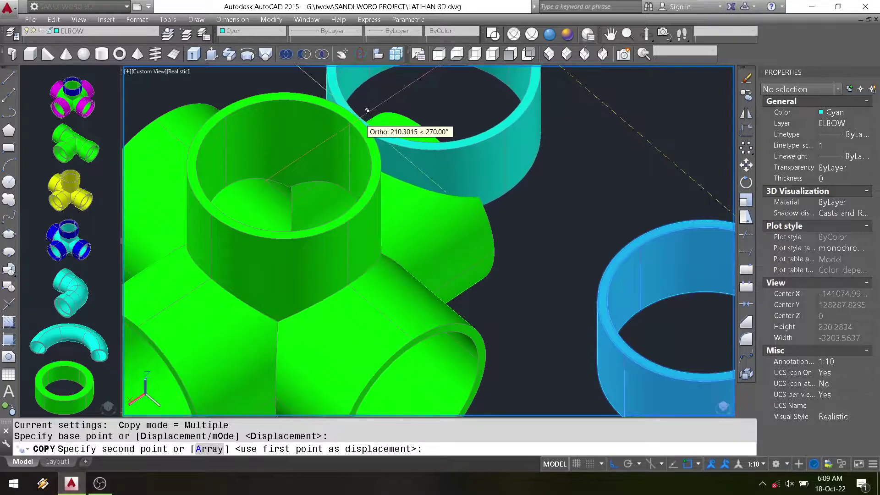
click(364, 120)
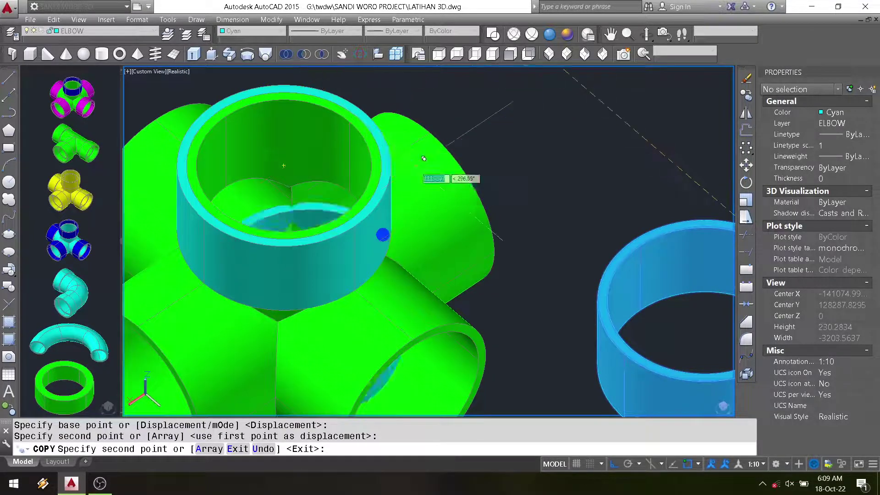
scroll(459, 165, down, 1)
scroll(500, 181, down, 1)
key(Return)
scroll(454, 200, down, 1)
Move the copied sleeve 25 units down into the top socket
text(M)
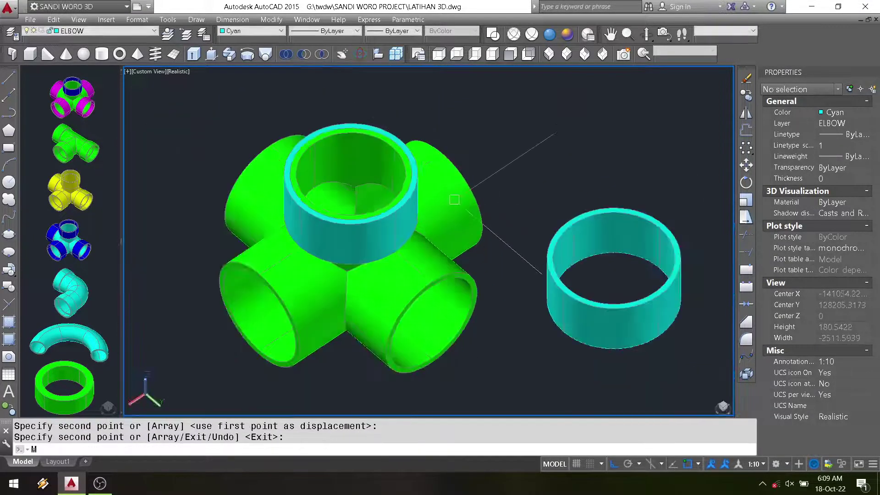
key(Return)
click(407, 133)
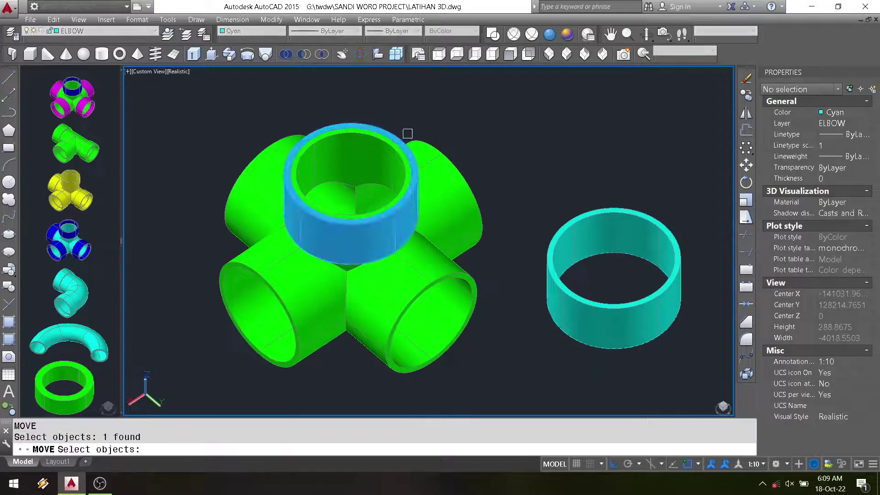
key(Return)
click(498, 136)
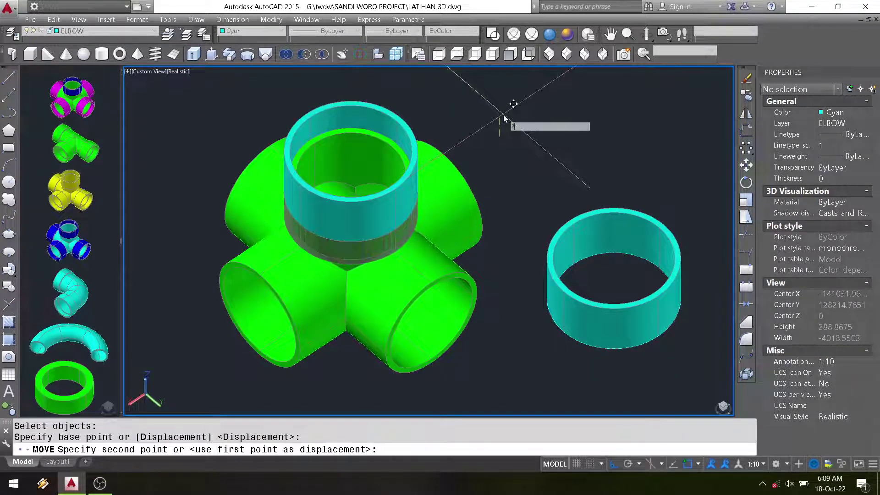
key(Return)
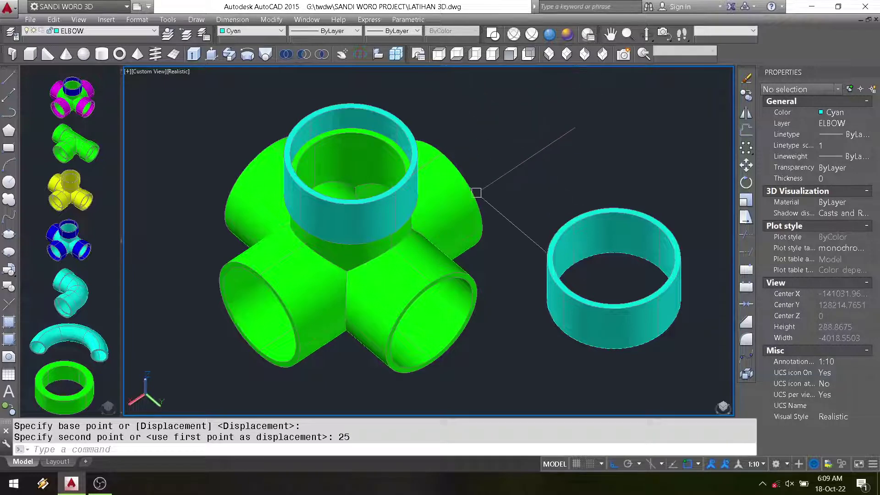
scroll(486, 196, down, 1)
text(m)
key(Return)
Move the spare cyan sleeve up and to the right
click(576, 190)
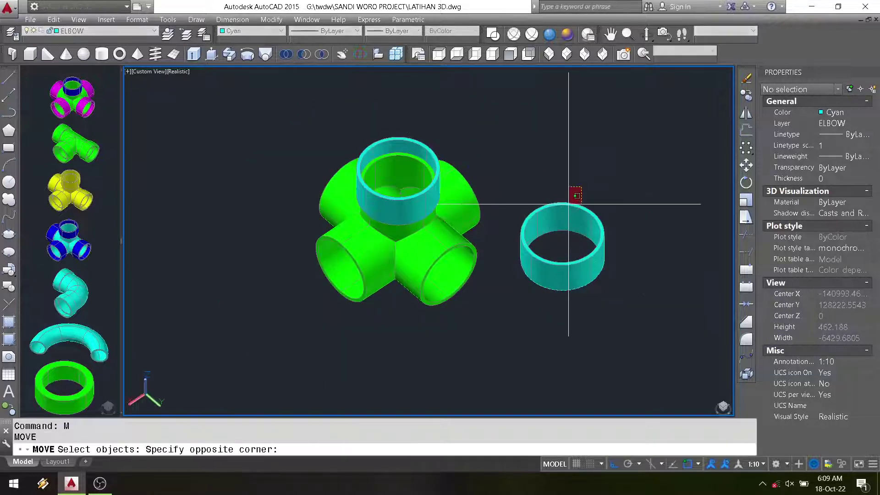
key(Return)
click(559, 188)
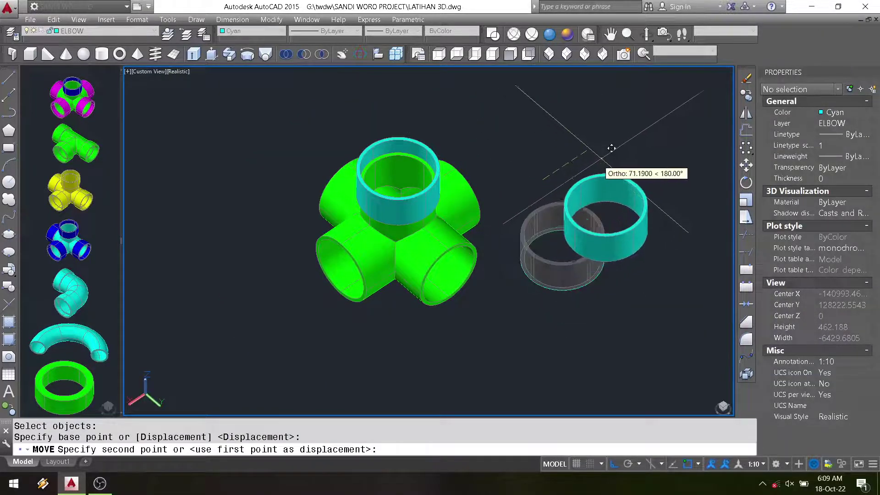
click(617, 164)
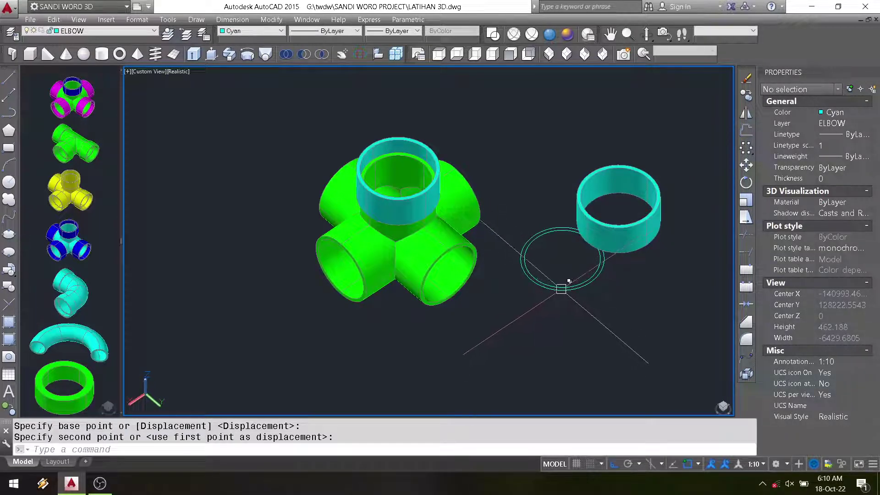
scroll(656, 212, up, 2)
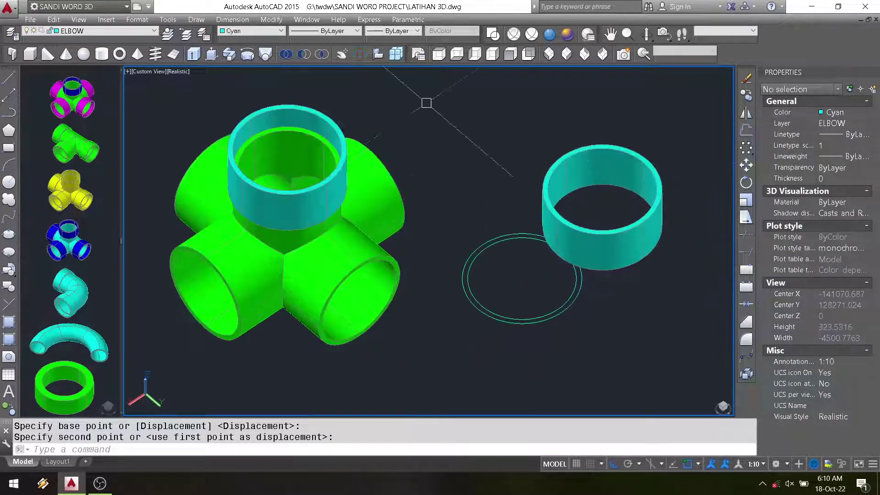
Rotate the spare sleeve 90° in 3D onto its side
click(360, 55)
click(582, 151)
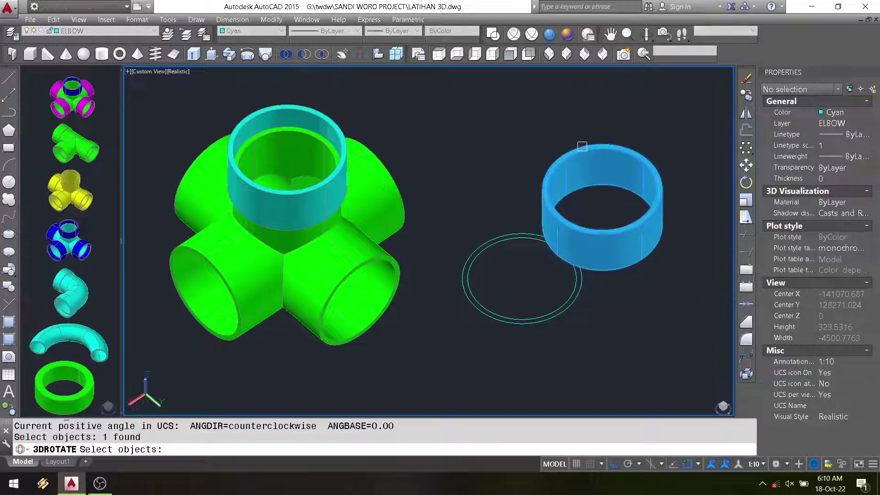
key(Return)
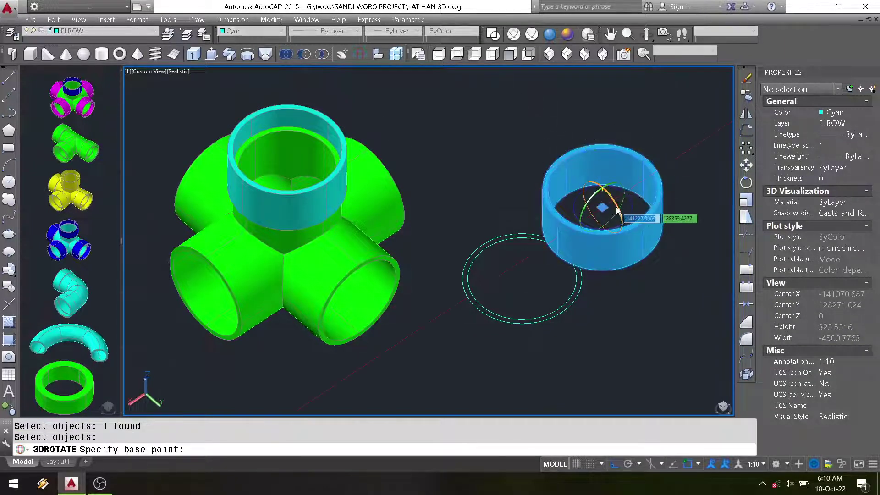
click(616, 206)
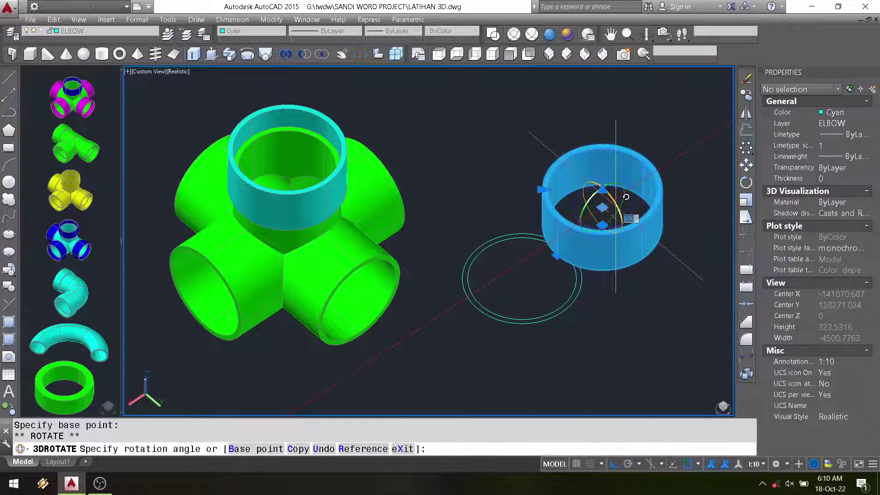
text(90)
key(Return)
key(Escape)
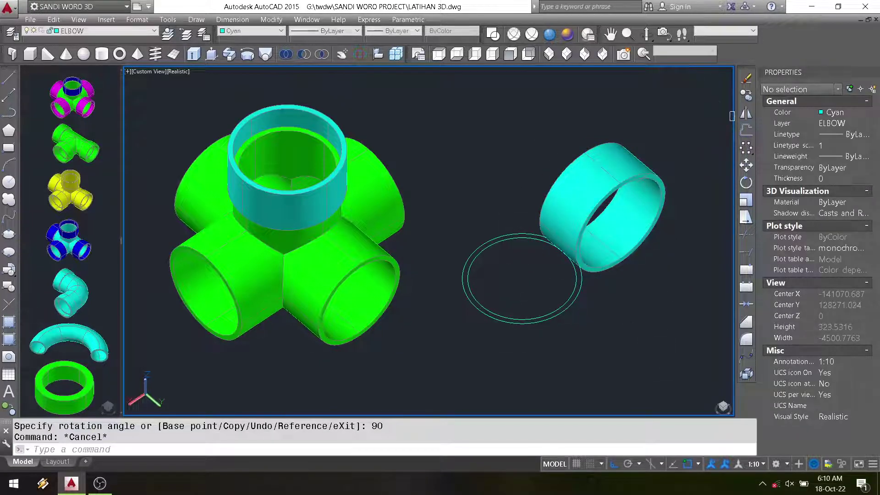
Begin copying the rotated sleeve ring, picking it and its base point
click(746, 94)
click(632, 173)
key(Return)
click(603, 203)
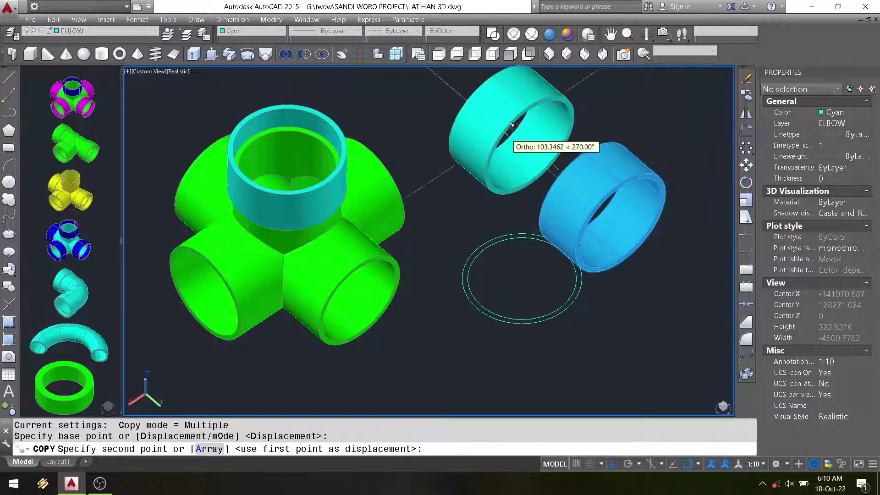
Place the ring copy up-left and rotate it 90° in 3D about its base point
click(507, 120)
key(Escape)
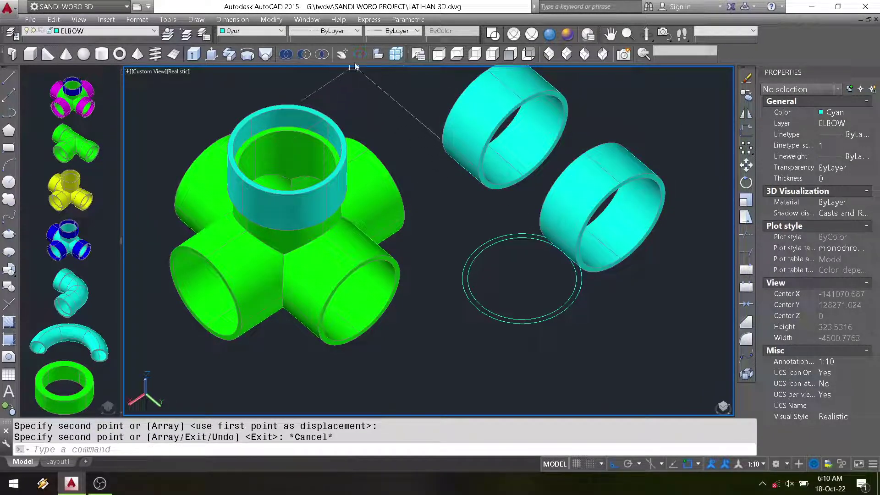
click(360, 54)
click(504, 124)
key(Return)
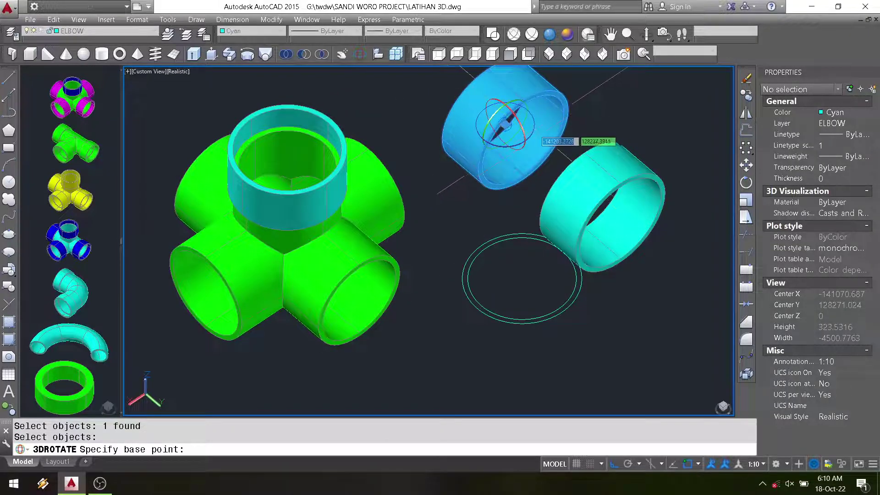
click(534, 129)
key(Return)
key(Escape)
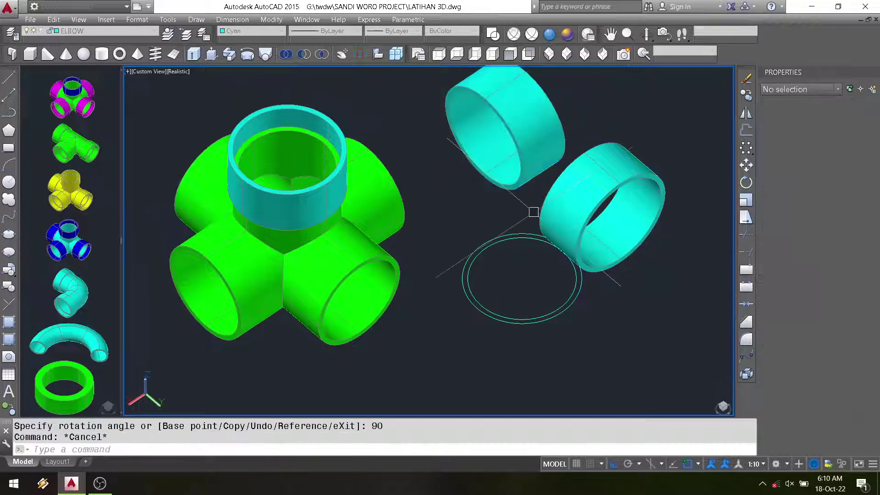
text(m)
key(Return)
Move the top-left ring onto the cross's front-left socket end
click(495, 115)
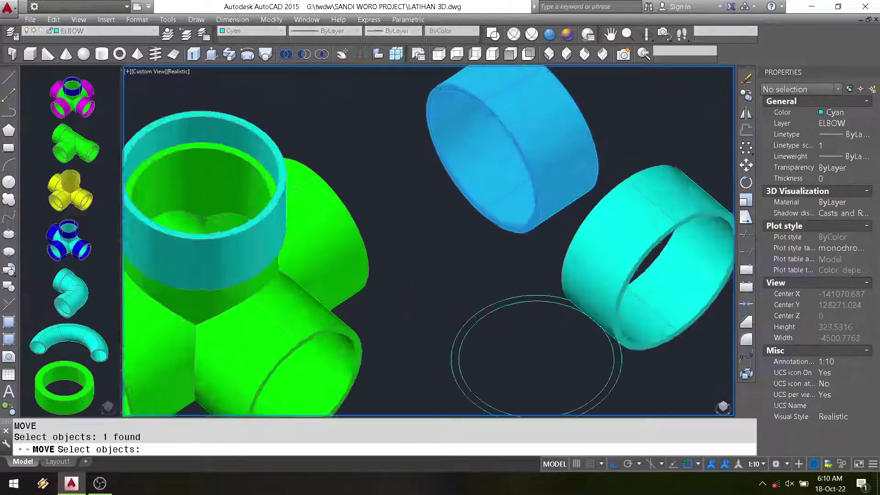
scroll(490, 92, up, 3)
key(Return)
click(481, 187)
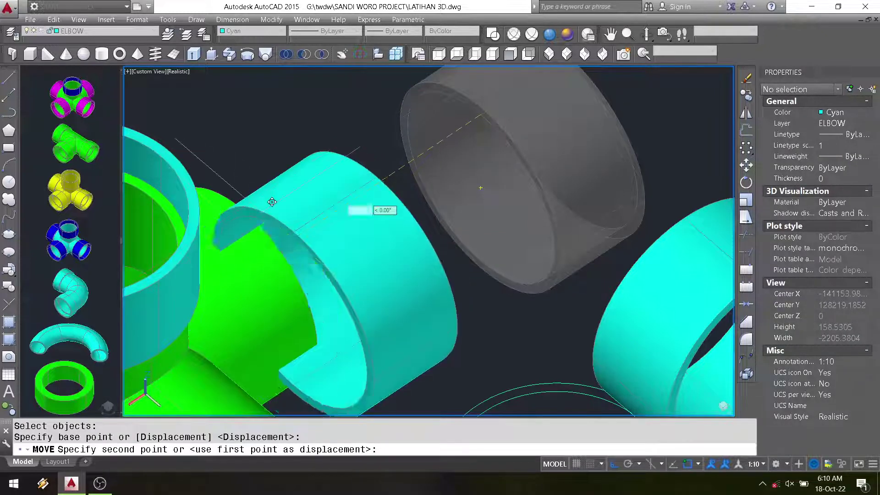
scroll(366, 200, down, 4)
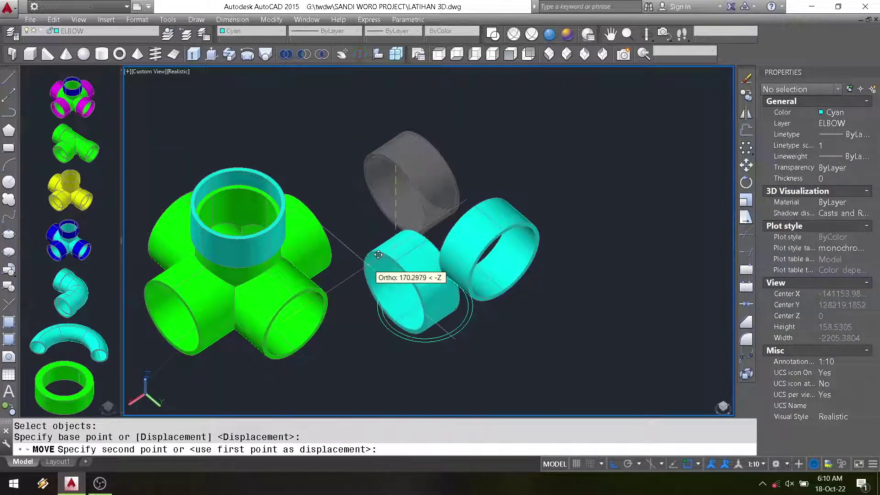
scroll(157, 290, up, 3)
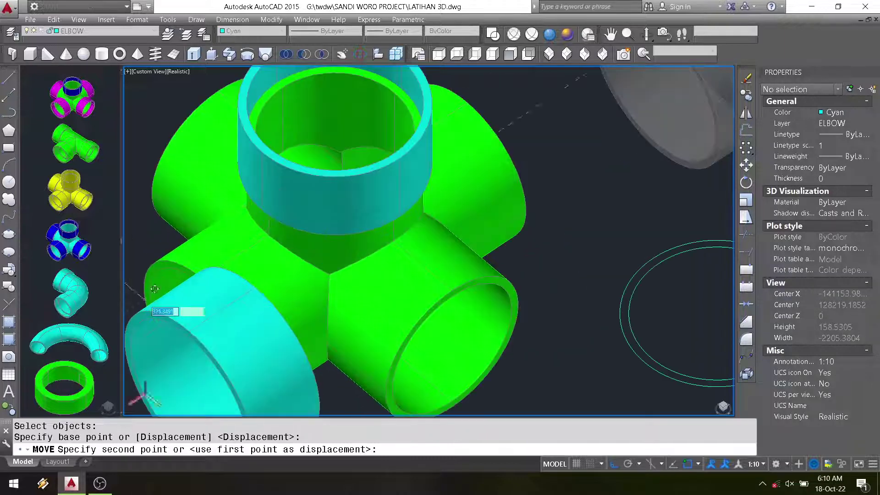
scroll(197, 303, up, 3)
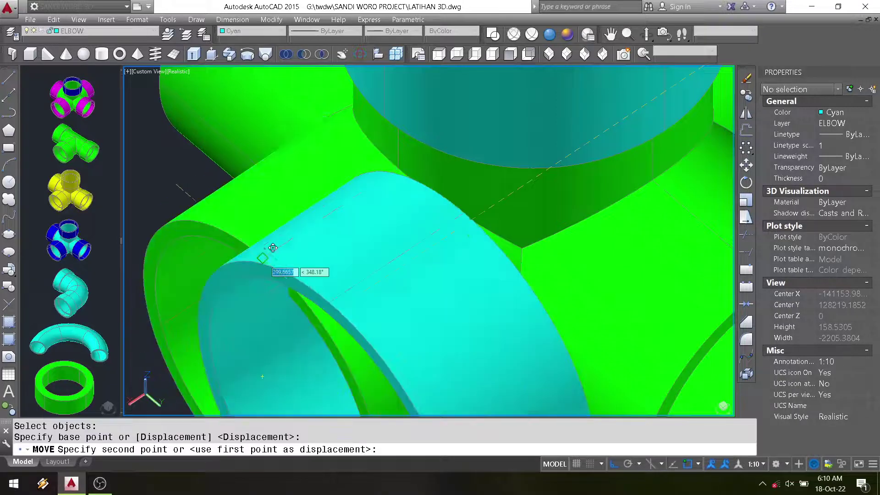
click(263, 256)
scroll(262, 257, down, 3)
scroll(351, 241, down, 2)
Push the front-left sleeve 25 units into its socket
text(m)
key(Return)
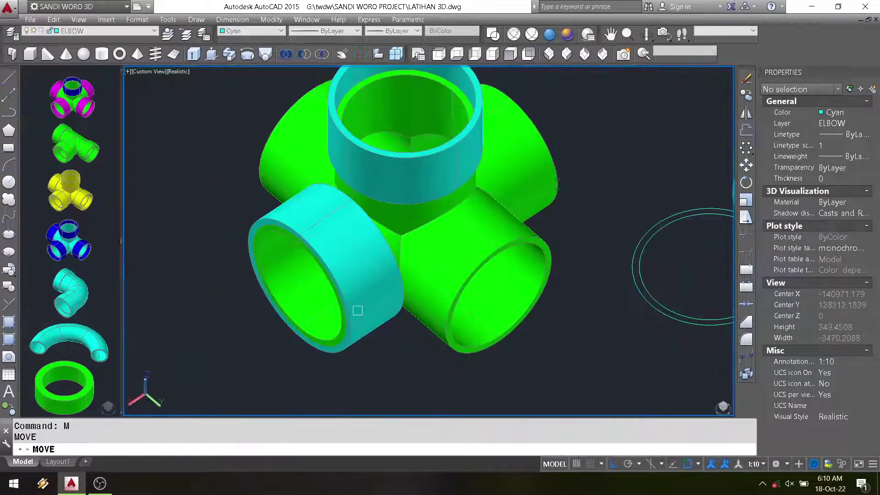
click(354, 308)
key(Return)
click(391, 338)
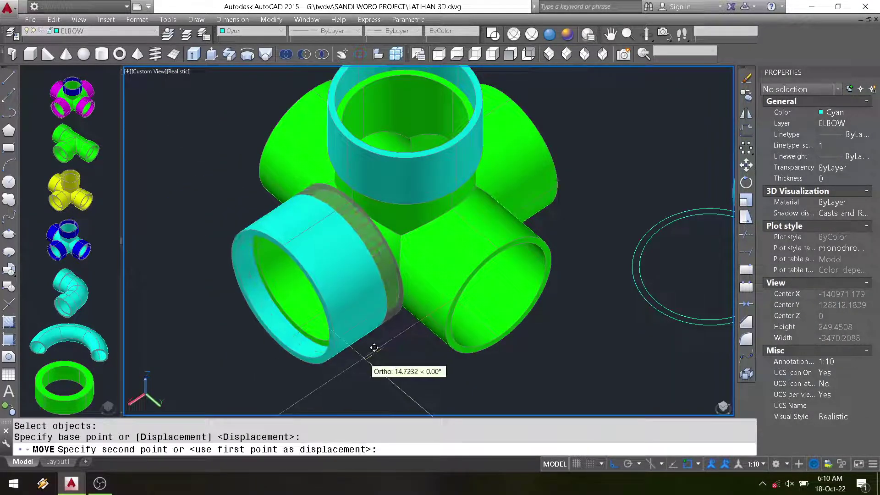
text(25)
key(Return)
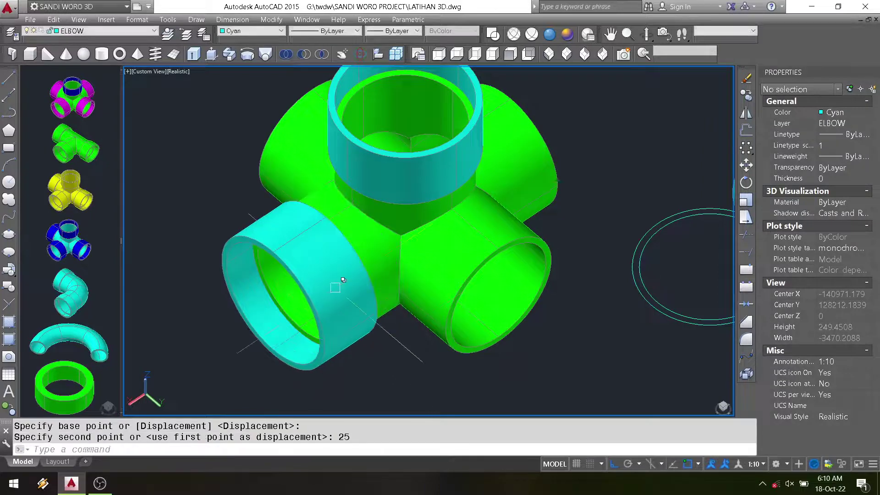
scroll(455, 293, down, 2)
Move the remaining loose ring onto the front-right tube end
click(621, 224)
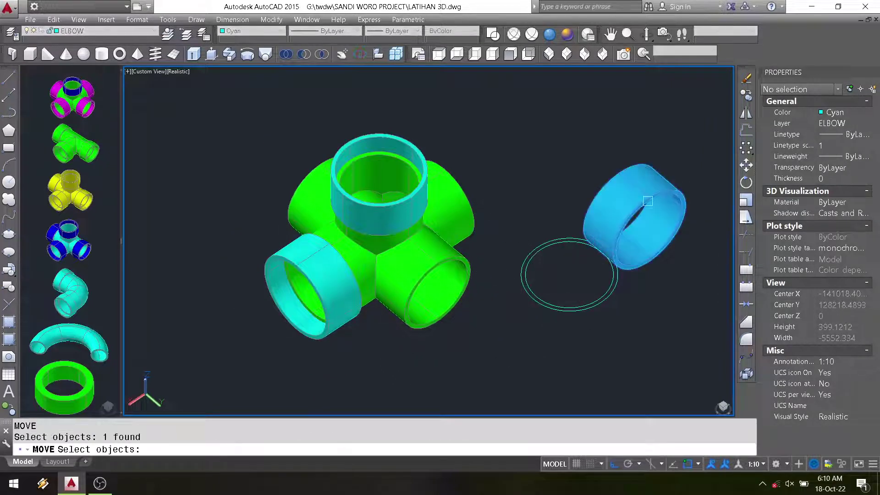
scroll(670, 195, up, 3)
key(Return)
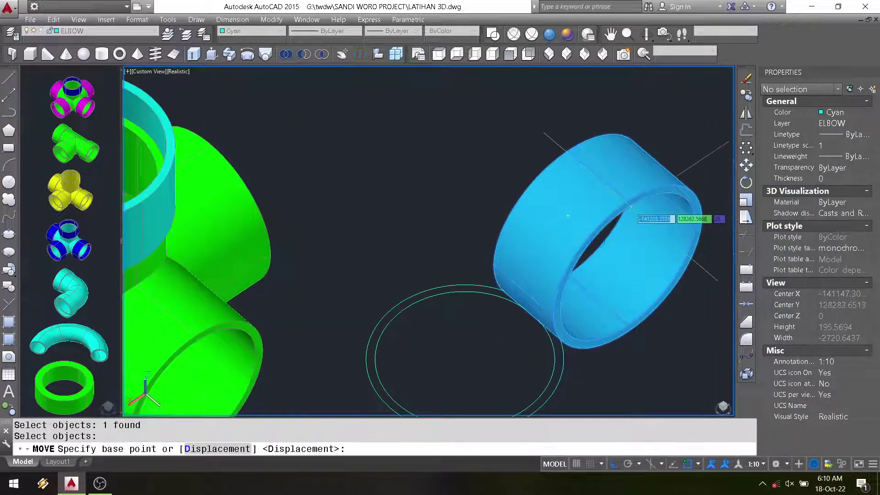
click(628, 208)
scroll(531, 275, down, 3)
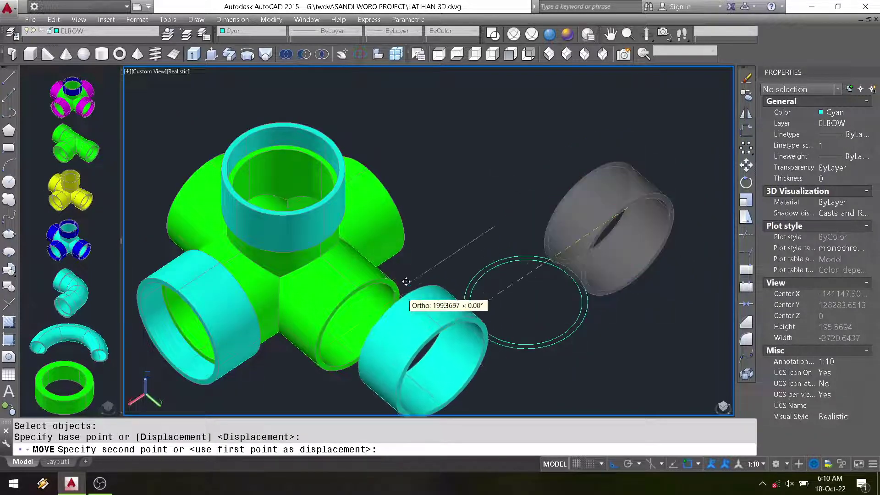
scroll(365, 288, up, 5)
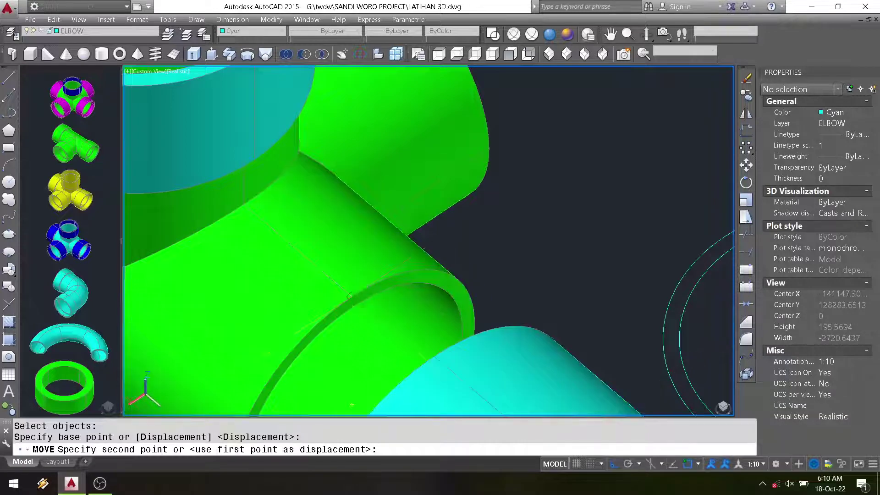
click(350, 295)
scroll(423, 251, down, 5)
Push the front-right sleeve 25 units into its socket
text(m)
key(Return)
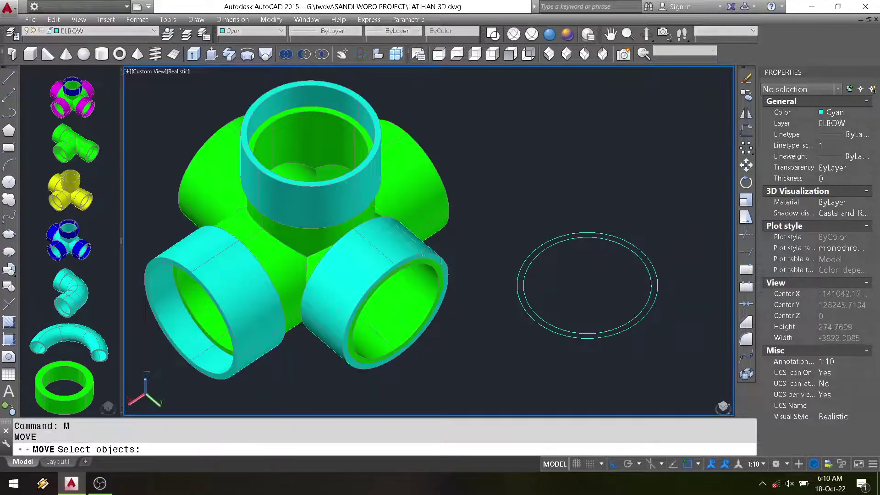
click(421, 254)
key(Return)
click(502, 254)
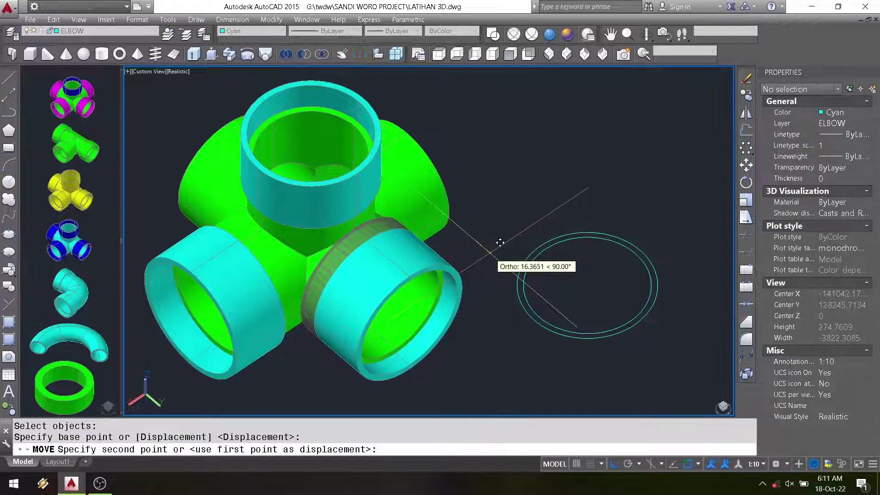
key(Return)
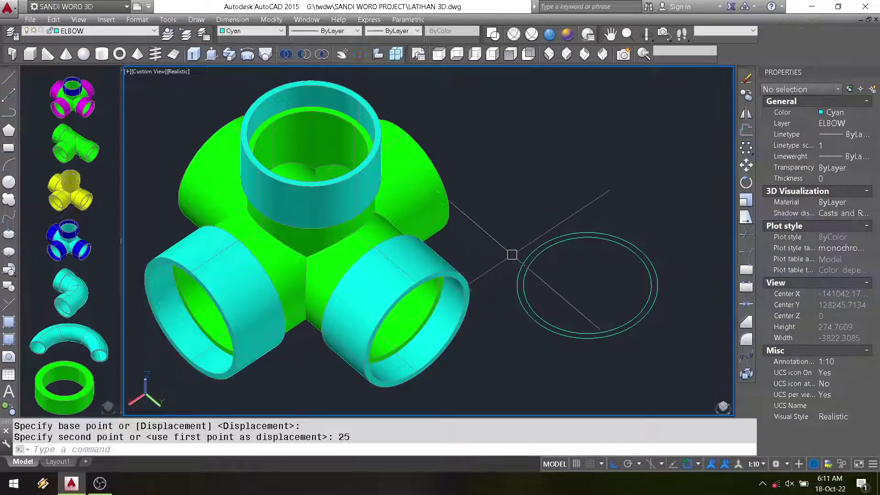
text(E)
Erase the two leftover circles with a window selection
key(Return)
click(604, 213)
click(549, 274)
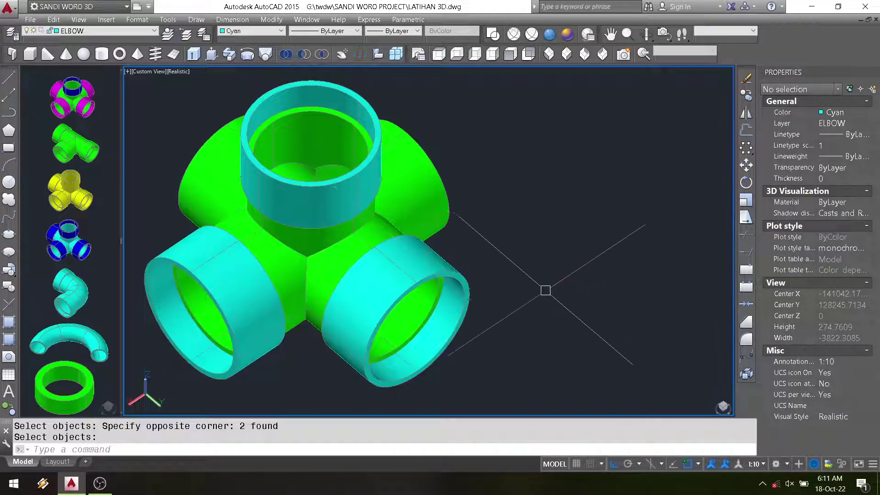
scroll(546, 290, down, 2)
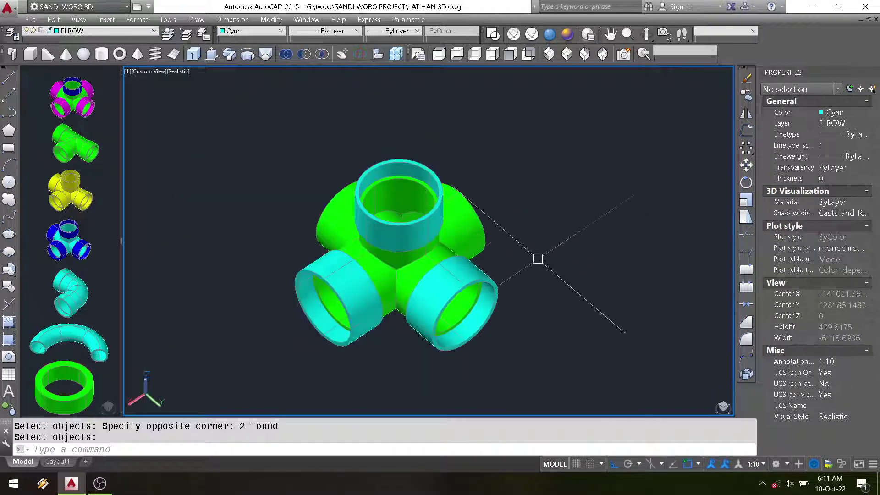
Mirror the front-left sleeve across the fitting, keeping the original
click(746, 112)
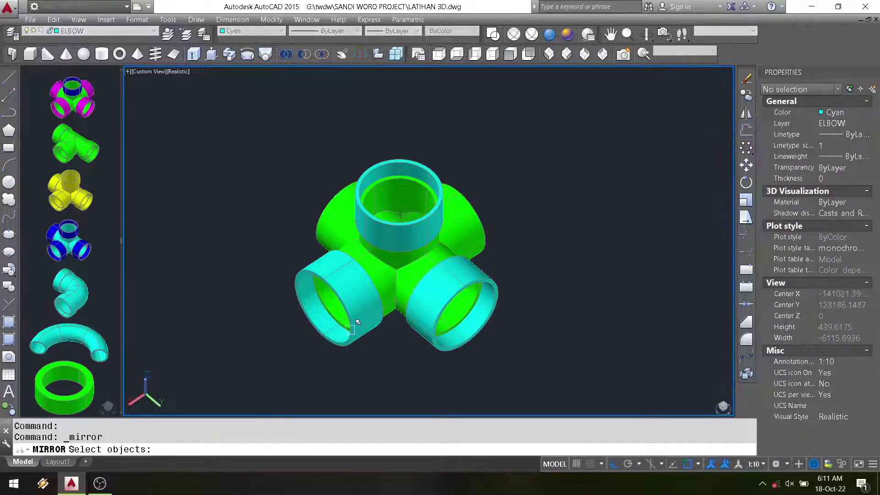
click(457, 352)
key(Return)
click(464, 345)
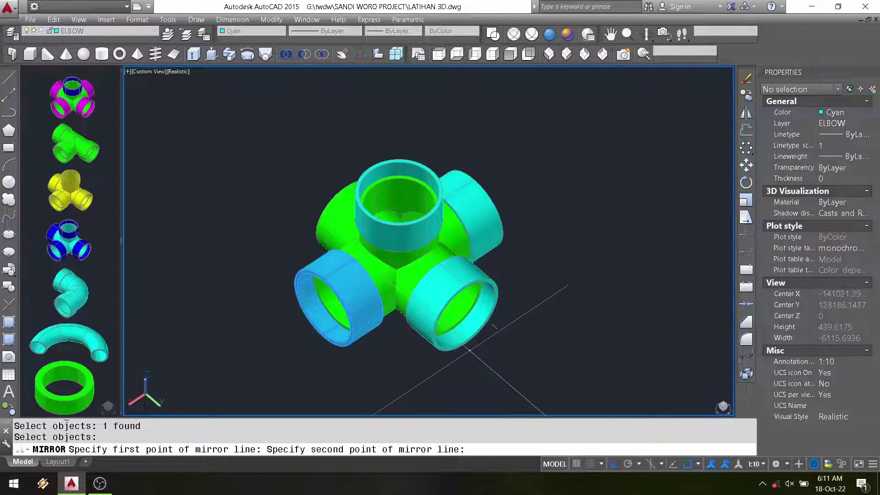
click(487, 364)
key(Return)
Mirror the front-right sleeve to the opposite socket, keeping the original
key(Return)
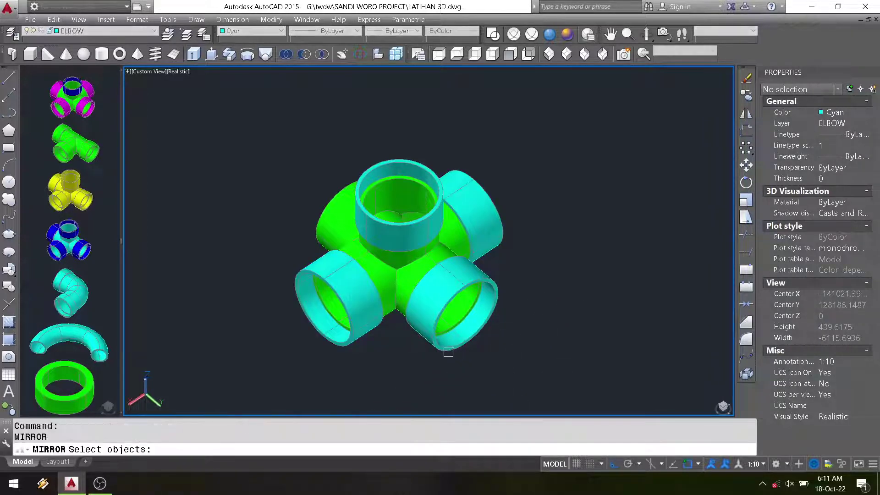
click(448, 351)
key(Return)
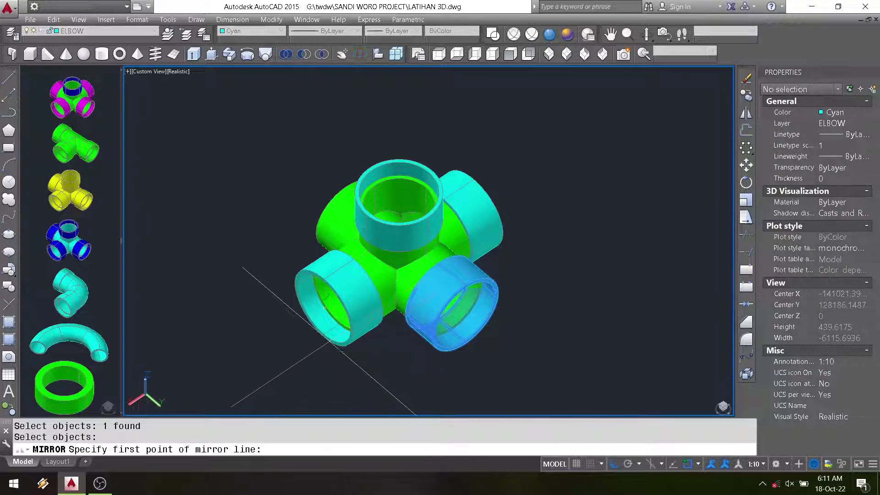
click(328, 340)
click(321, 350)
key(Return)
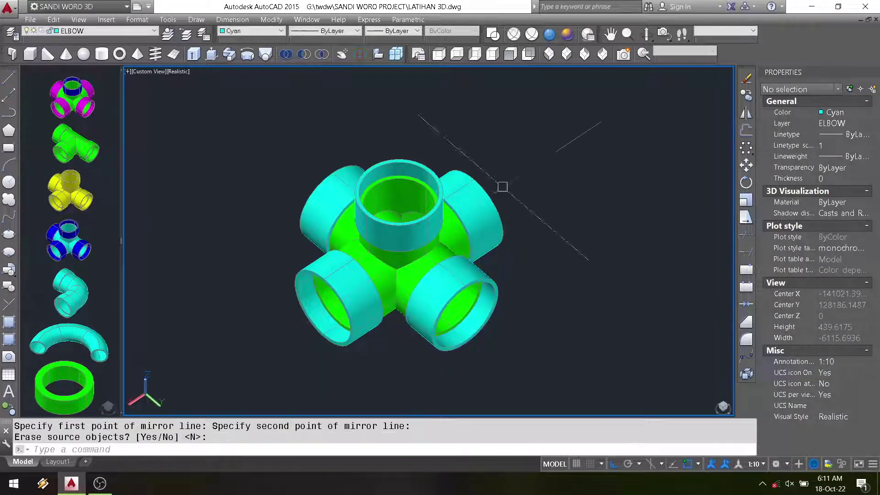
Orbit to inspect the fully sleeved cross fitting from above
click(642, 36)
mouse_move(495, 165)
mouse_down()
mouse_move(466, 170)
mouse_move(442, 133)
mouse_move(534, 135)
mouse_move(429, 205)
mouse_move(440, 173)
mouse_move(365, 315)
mouse_move(305, 343)
mouse_move(329, 301)
mouse_move(456, 177)
mouse_up()
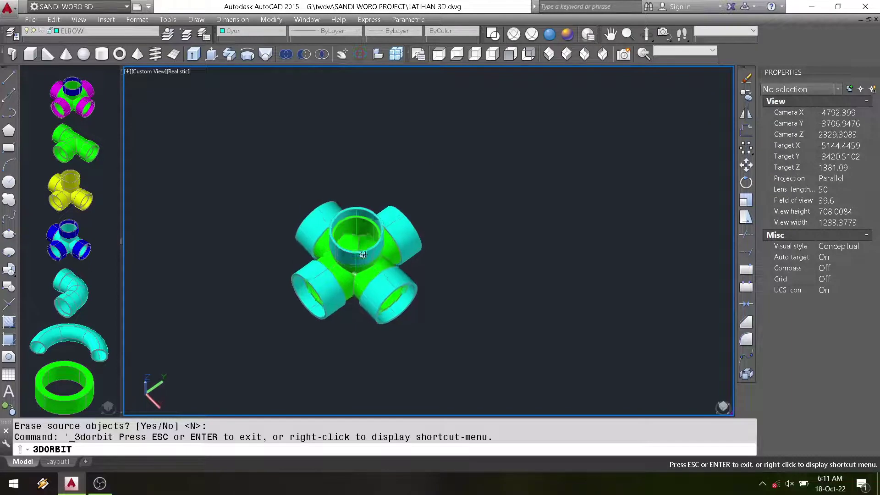
right_click(457, 176)
click(477, 182)
scroll(211, 165, up, 3)
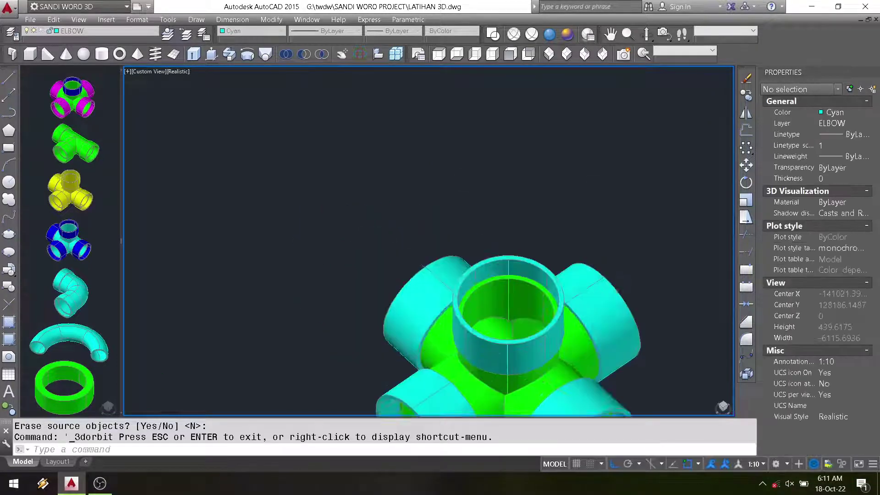
click(481, 252)
scroll(395, 275, down, 4)
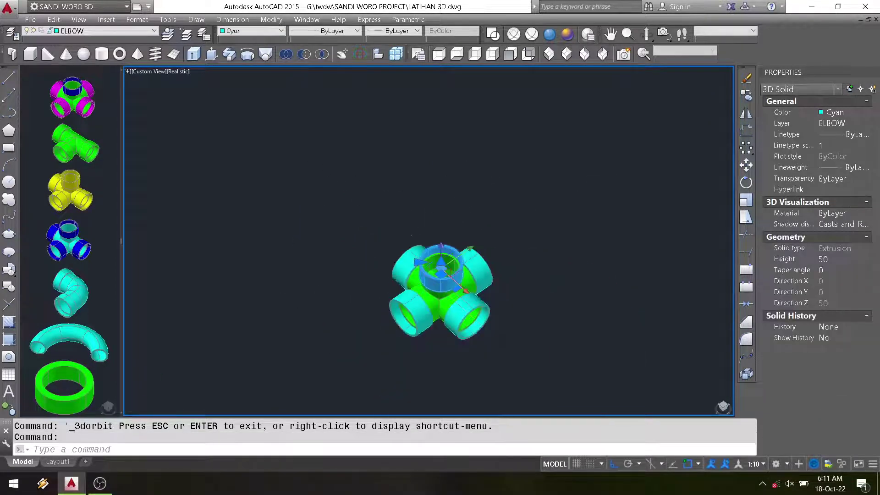
key(Escape)
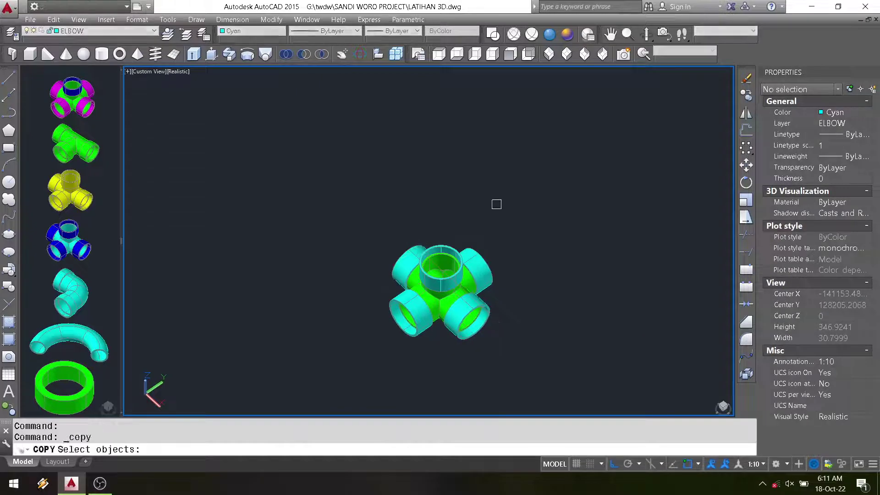
Copy the six-part cross fitting up and to the right
click(512, 202)
click(385, 349)
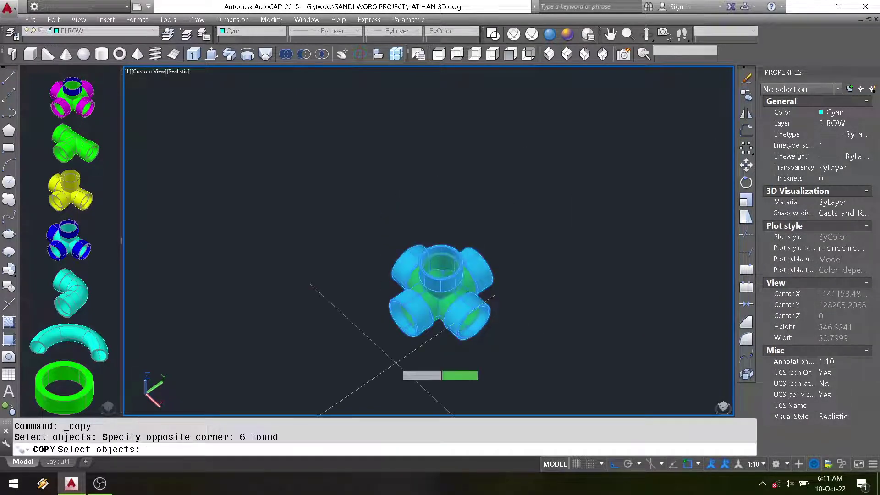
key(Return)
click(440, 362)
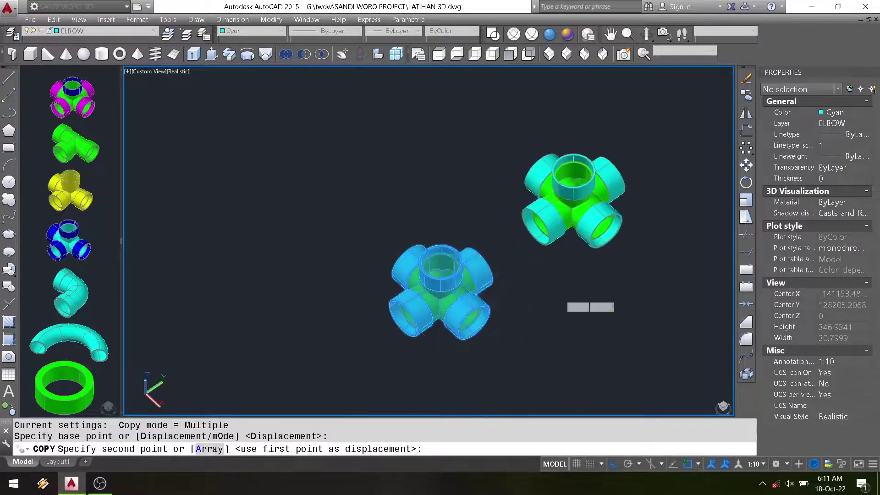
click(569, 286)
key(Escape)
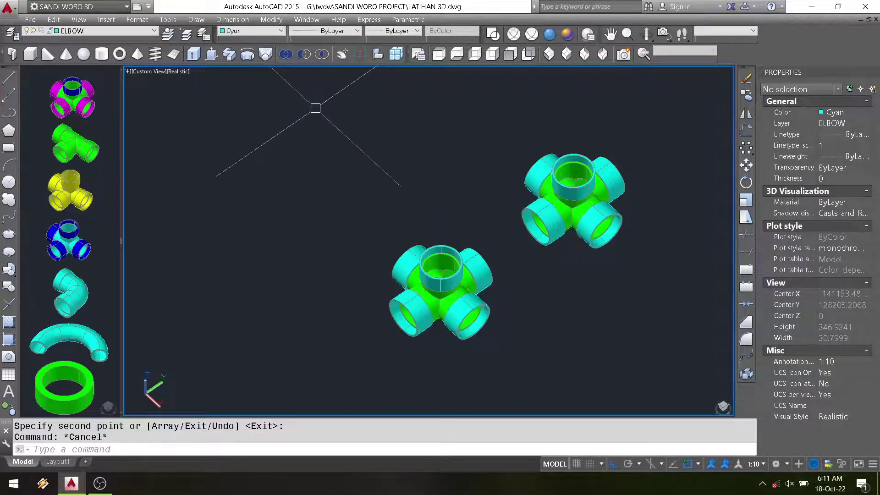
Union the original cross's six parts into one solid and check the result
click(287, 54)
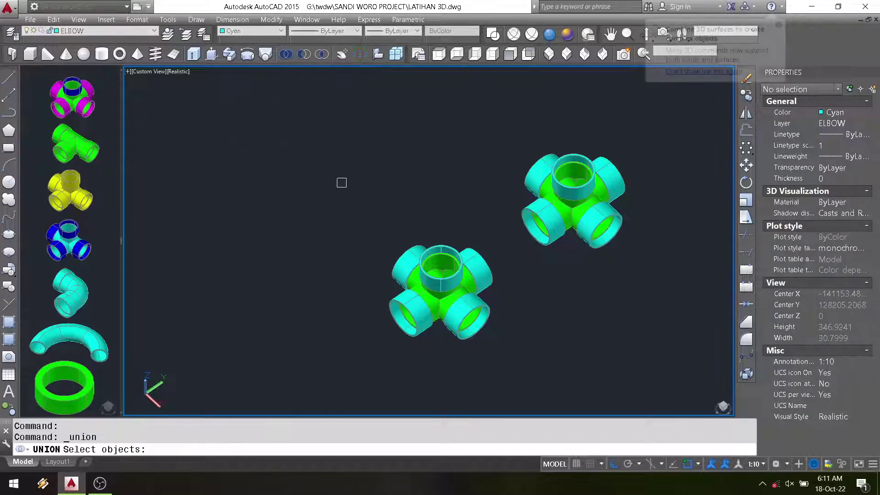
click(330, 205)
click(504, 355)
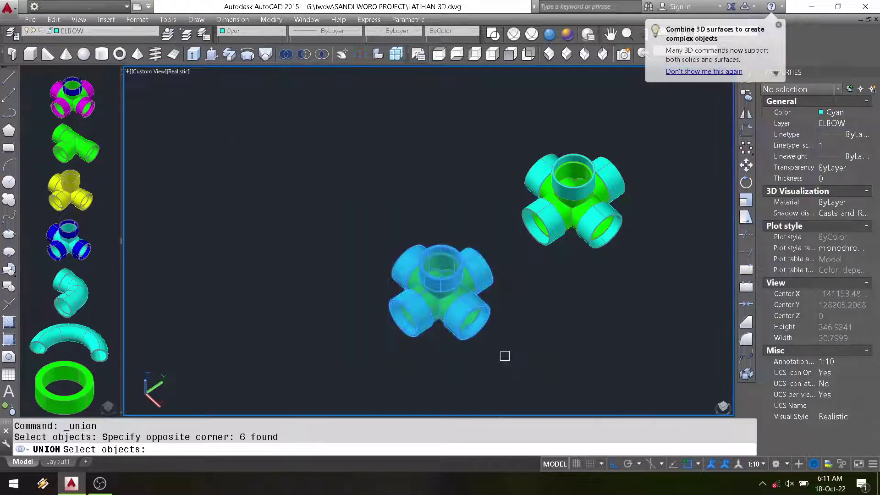
key(Return)
click(486, 279)
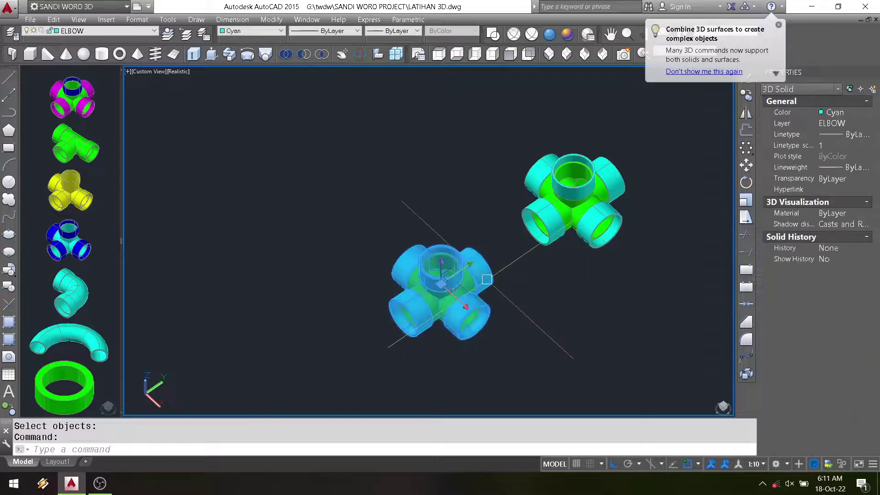
key(Escape)
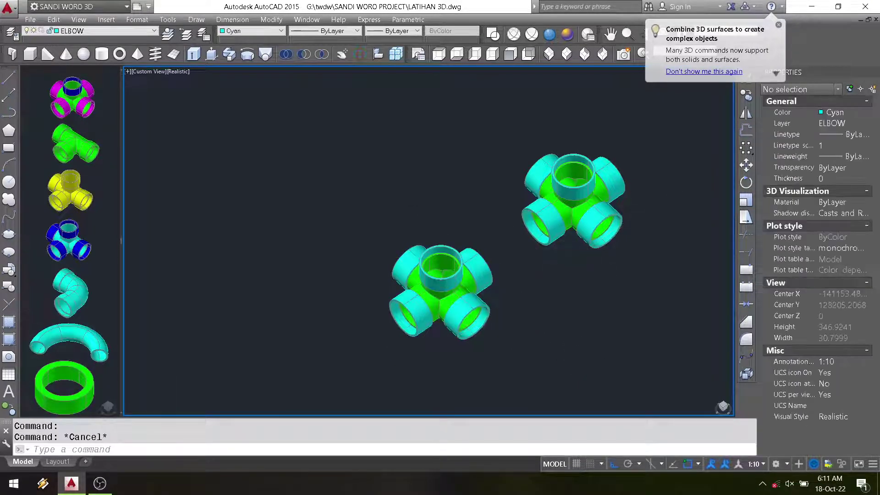
scroll(556, 267, up, 2)
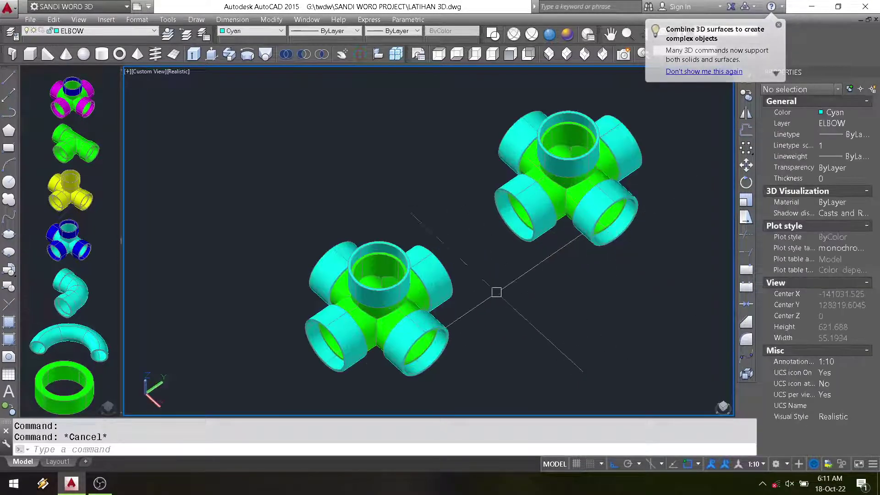
click(438, 278)
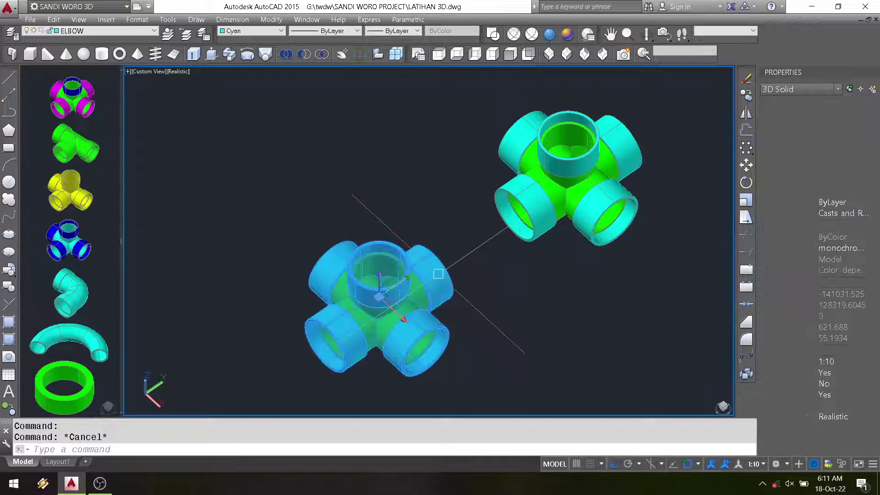
Colour the merged near cross cyan, passing through magenta first, from the Color dropdown
click(278, 32)
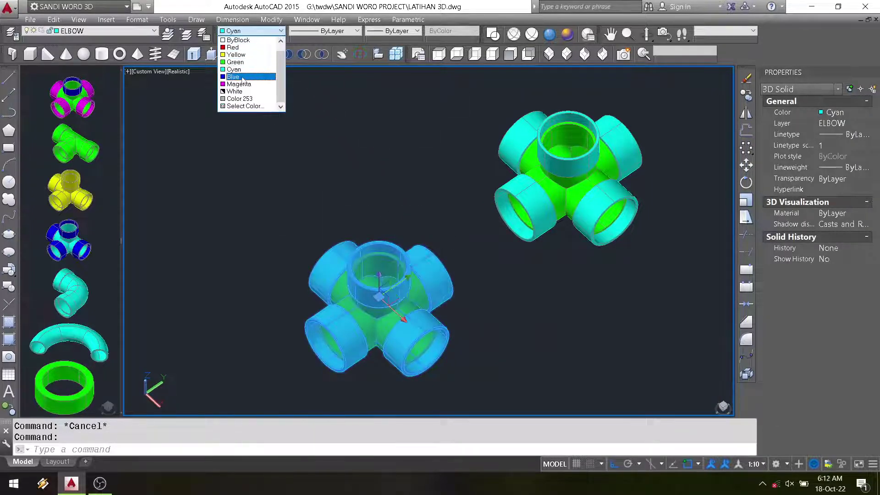
click(243, 84)
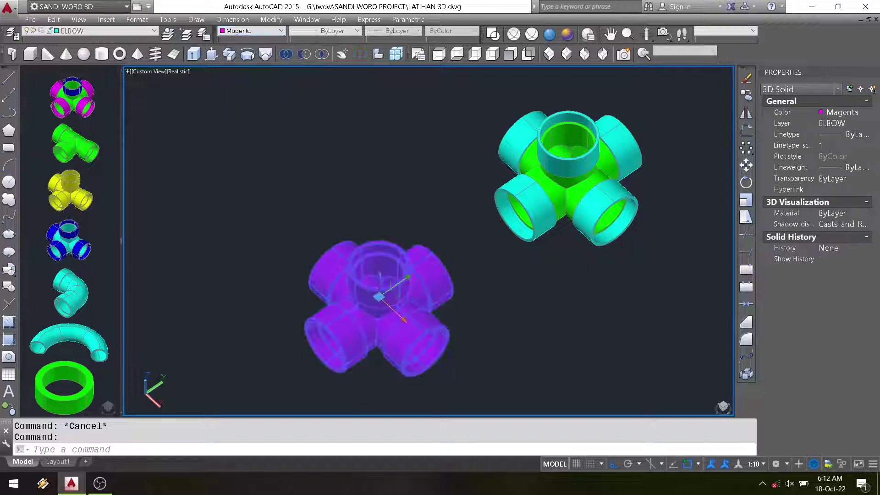
key(Escape)
scroll(397, 334, up, 2)
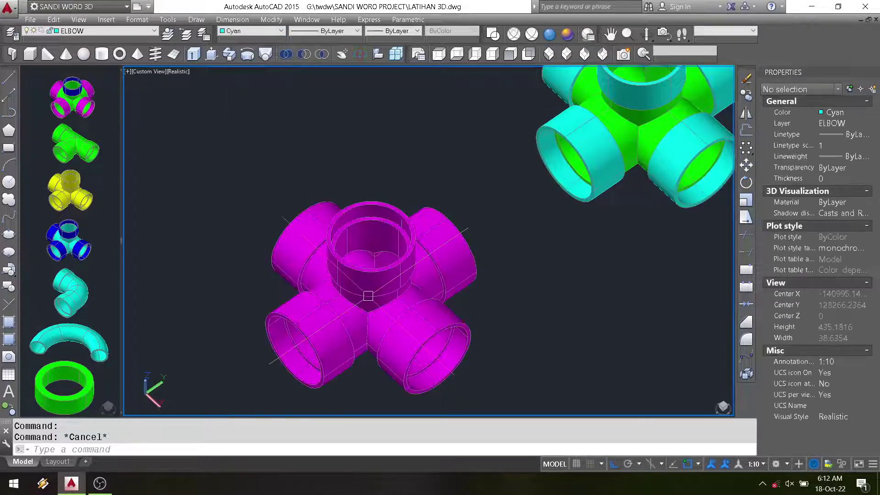
click(456, 245)
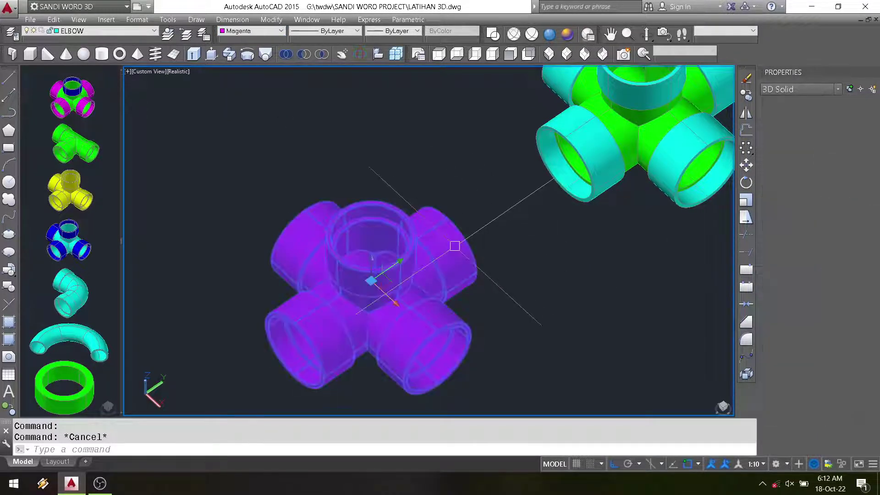
click(280, 30)
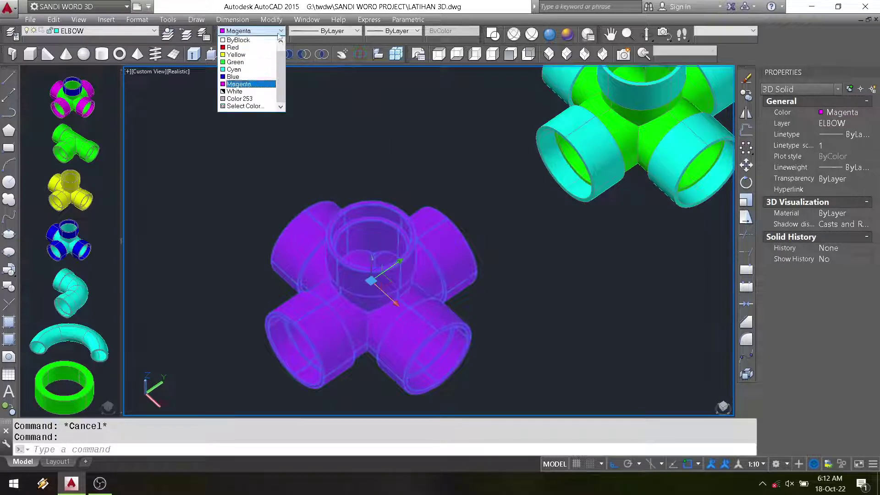
click(250, 69)
scroll(487, 220, down, 2)
key(Escape)
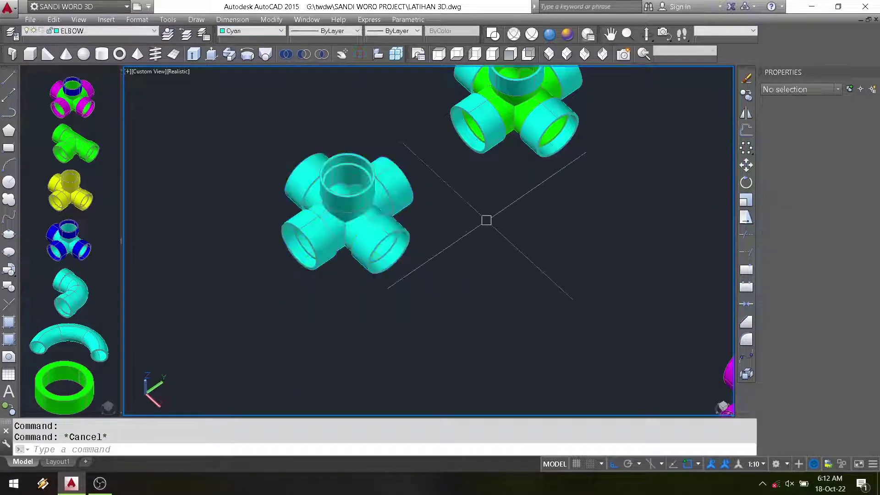
Centre both crosses in the view and inspect one sleeve of the far cross
shift+middle_drag(517, 200, 530, 181)
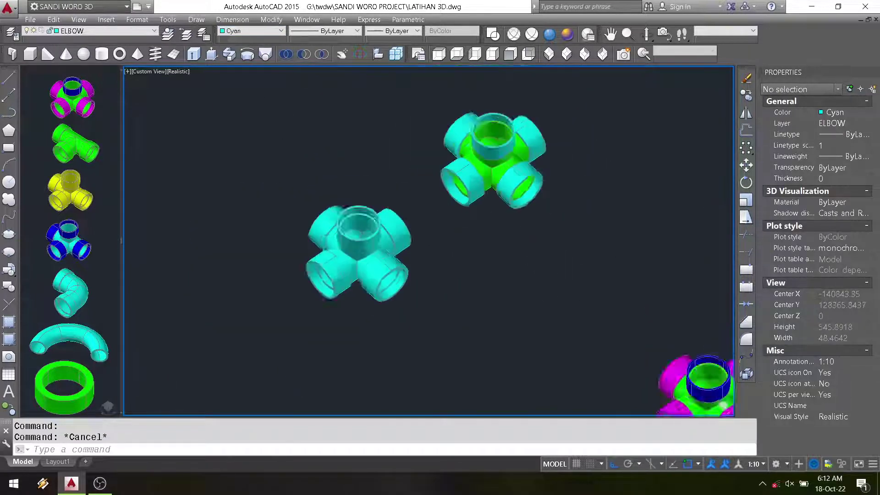
scroll(526, 192, up, 1)
scroll(526, 193, up, 2)
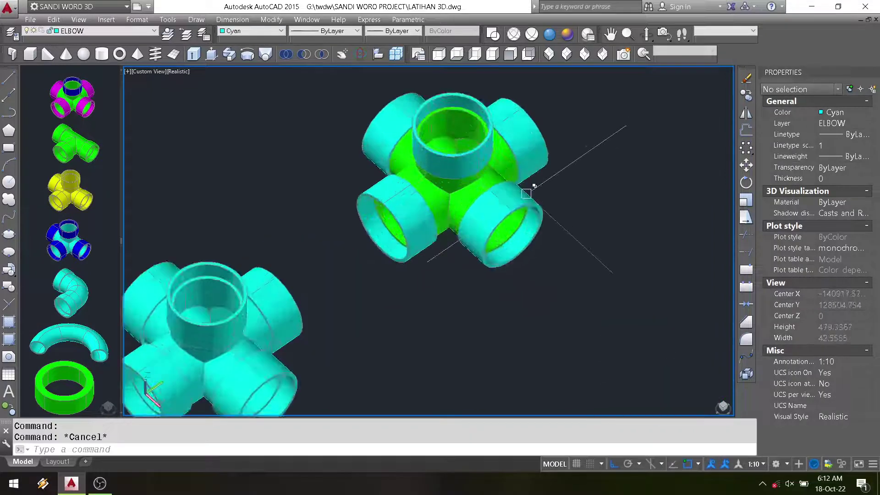
click(536, 140)
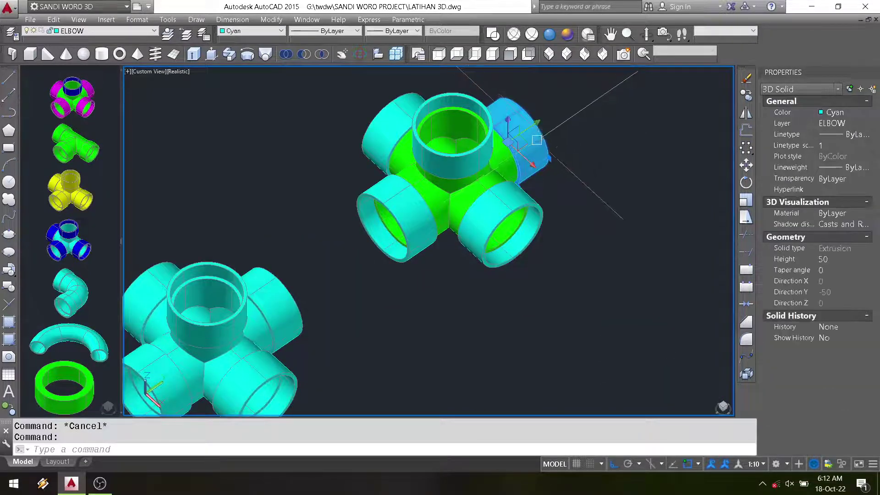
scroll(478, 209, down, 1)
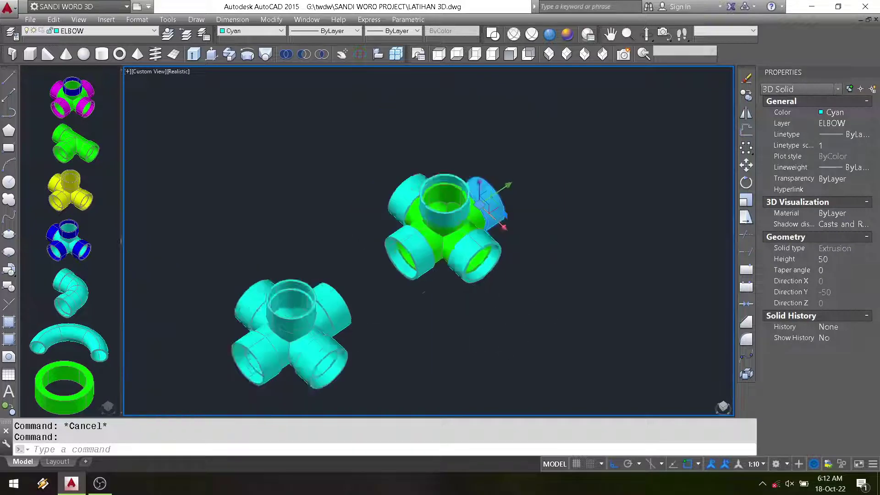
scroll(417, 330, down, 2)
key(Escape)
scroll(474, 272, up, 1)
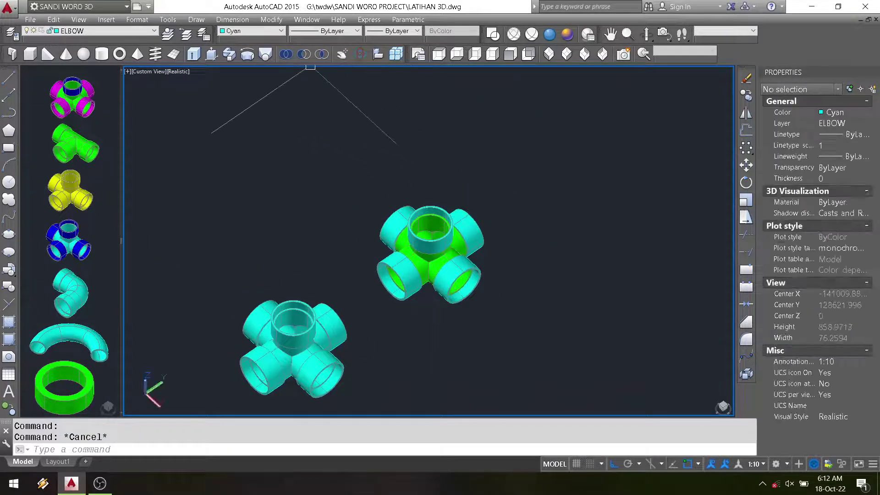
Union the far cross's six parts into a single solid with a selection window
click(291, 56)
click(353, 172)
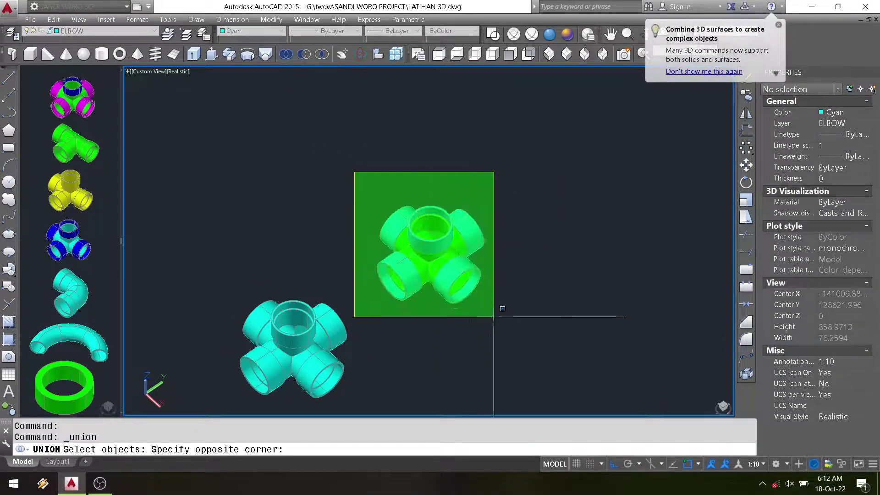
click(511, 325)
key(Return)
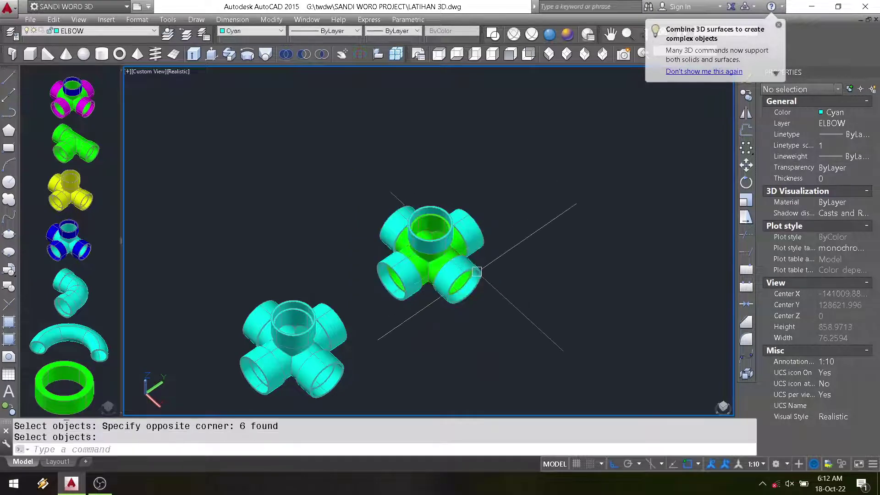
scroll(477, 271, up, 1)
key(Return)
click(476, 271)
scroll(456, 267, down, 1)
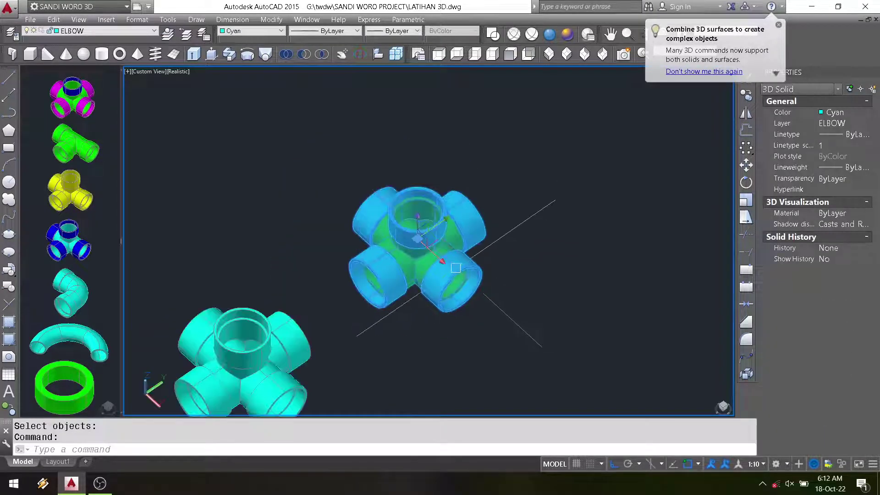
key(Escape)
Try colouring the far cross blue, then undo to keep its green body and cyan sleeves
click(354, 251)
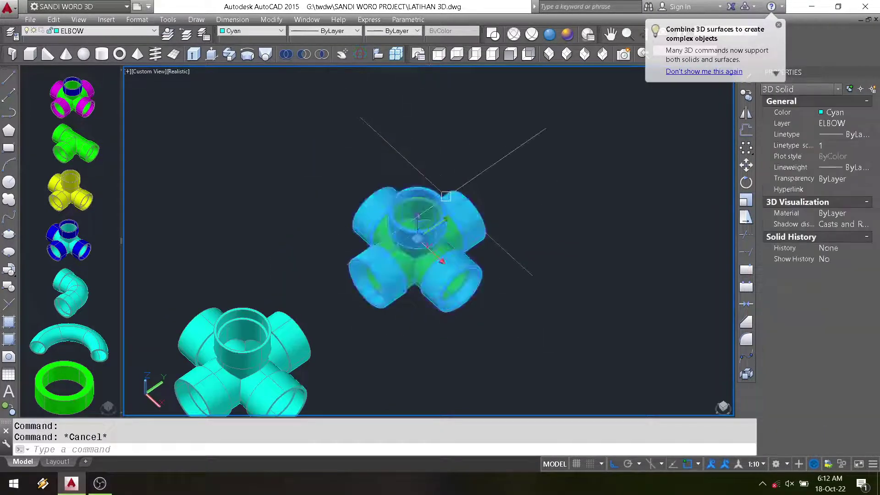
click(841, 113)
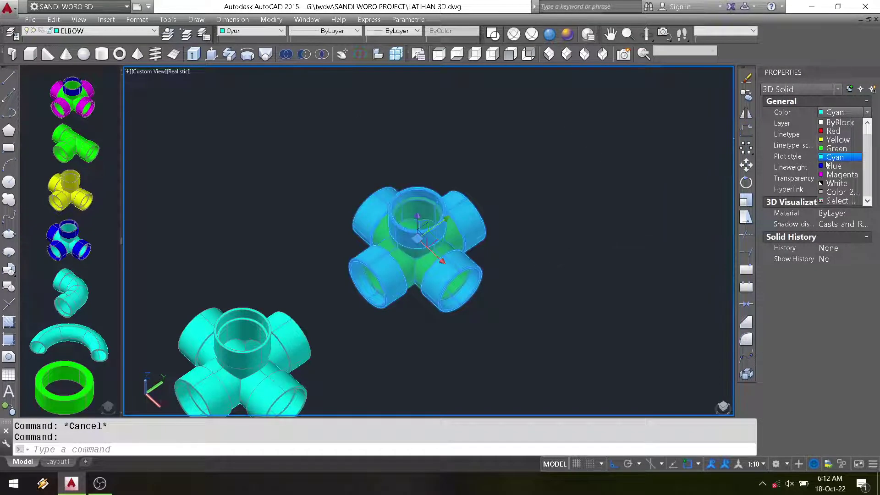
click(834, 166)
key(Escape)
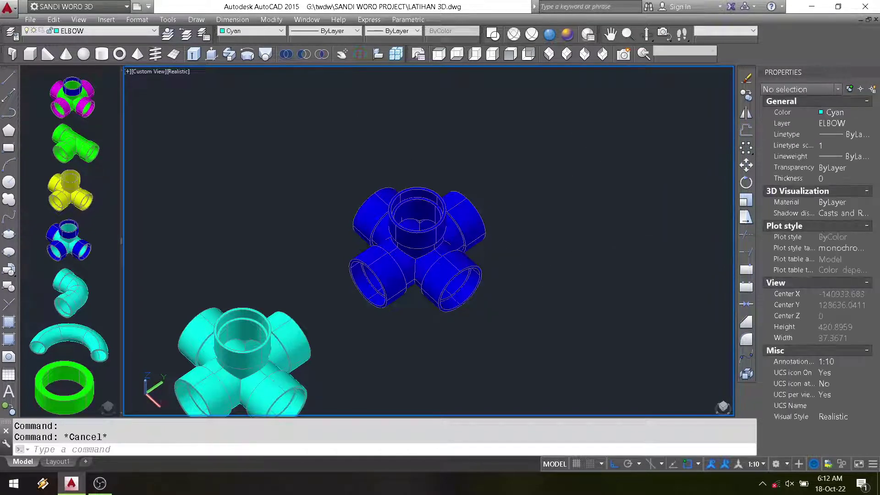
text(u)
key(Return)
scroll(513, 247, down, 2)
Zoom, then orbit the view around the two cross fittings
scroll(382, 347, up, 3)
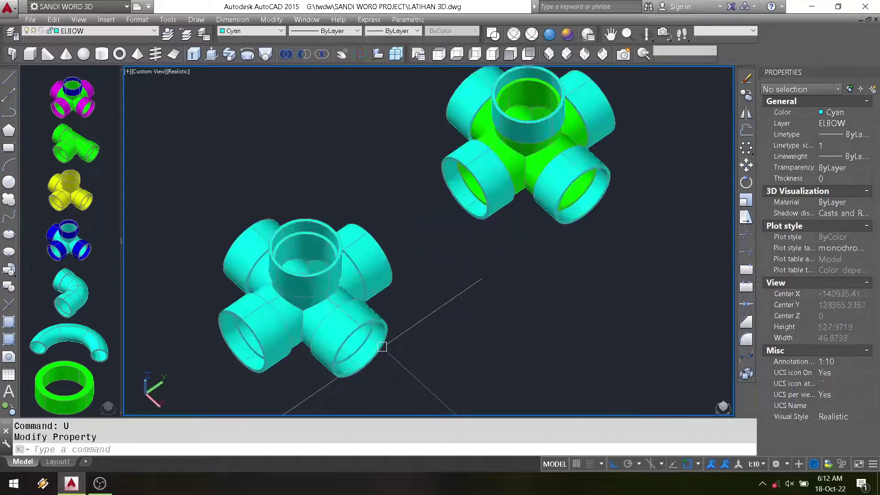
scroll(395, 312, down, 2)
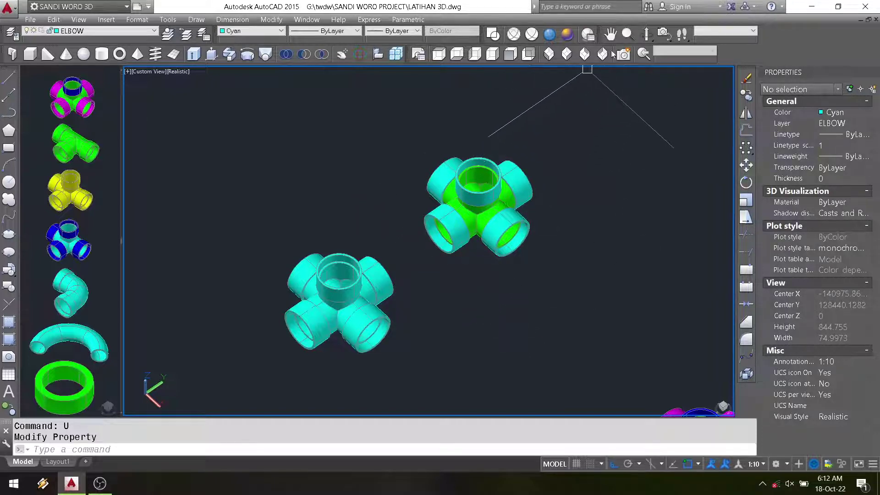
click(645, 34)
mouse_move(401, 222)
mouse_down()
mouse_move(461, 240)
mouse_move(357, 168)
mouse_move(393, 138)
mouse_move(334, 220)
mouse_move(220, 236)
mouse_up()
Adjust the zoom and tilt the orbit to look down on both fittings
scroll(460, 241, up, 1)
scroll(468, 247, up, 1)
scroll(478, 259, up, 1)
scroll(478, 259, down, 2)
scroll(413, 215, down, 2)
scroll(392, 137, up, 1)
scroll(221, 236, up, 4)
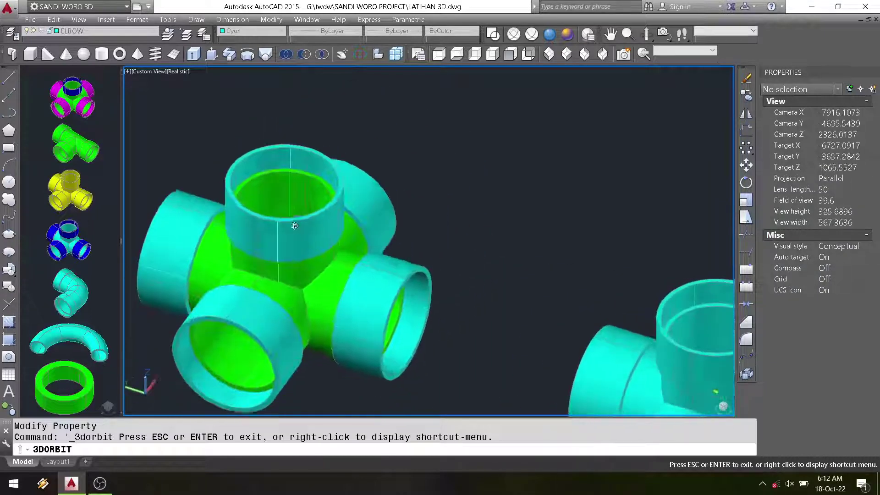
scroll(283, 238, down, 2)
drag(284, 238, 282, 241)
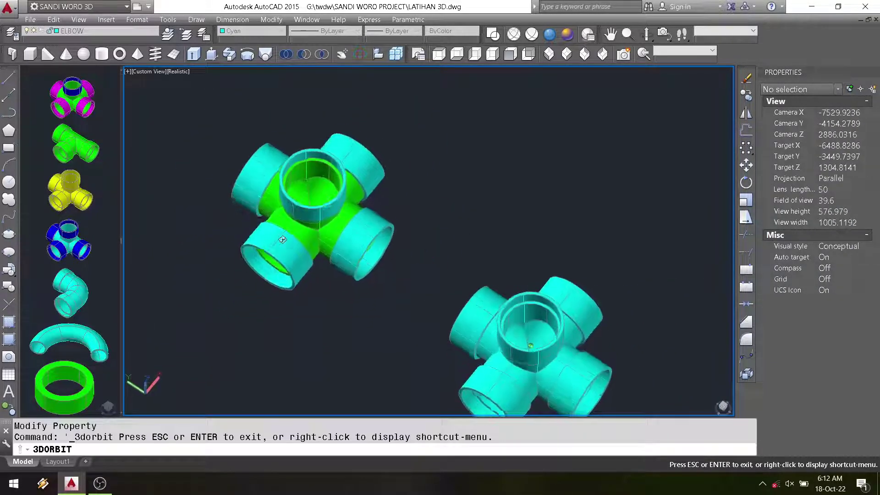